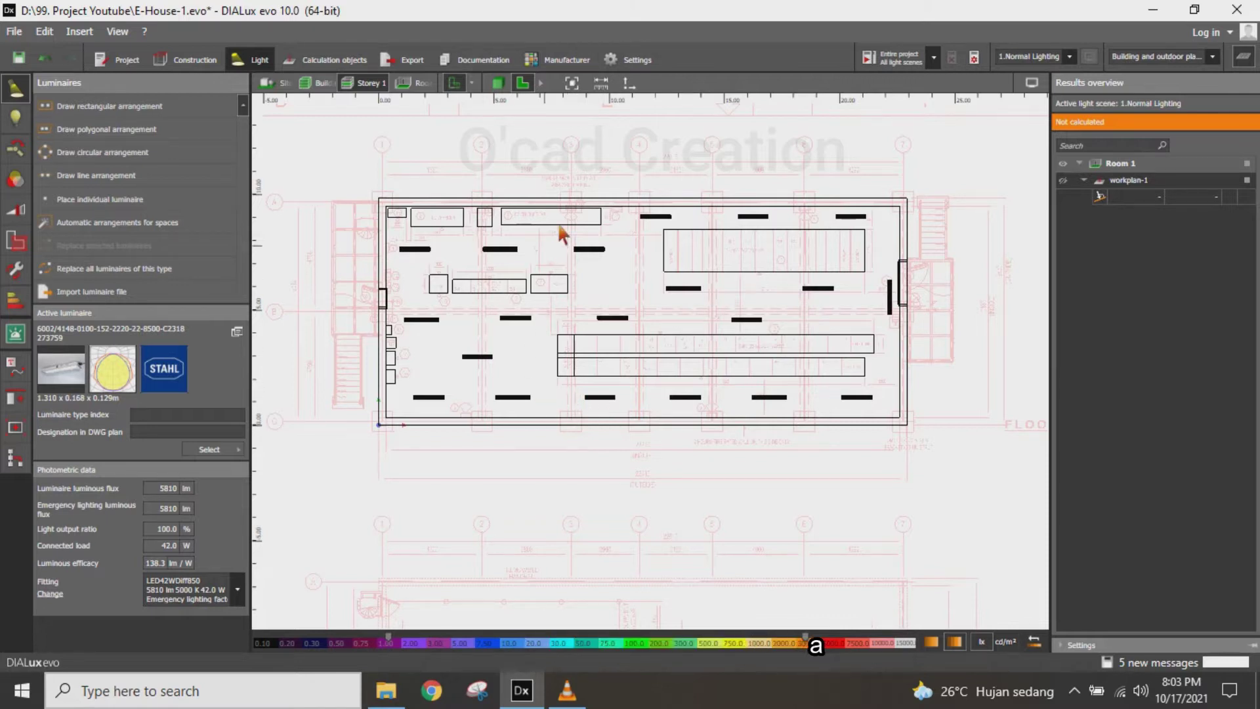
# Show the room in 3D to check the luminaire positions, and make the workplan-1 calculation surface visible
pyautogui.click(499, 82)
pyautogui.scroll(5, 714, 305)
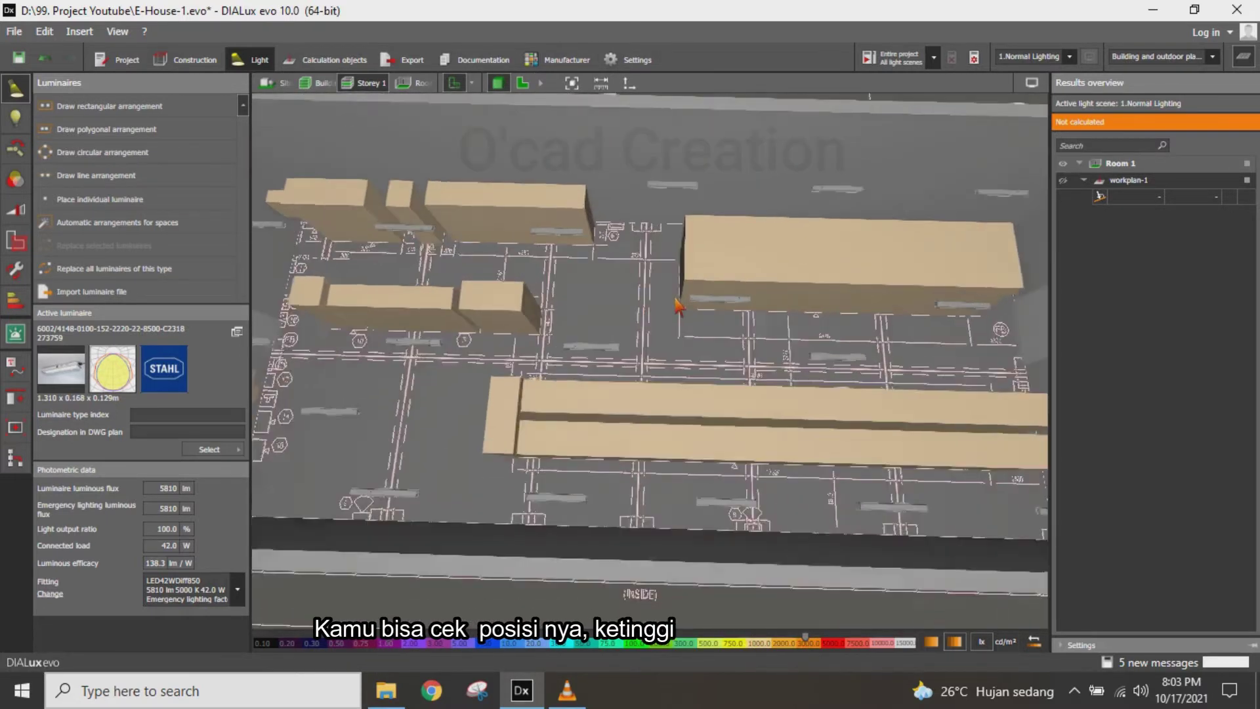
pyautogui.moveTo(712, 299); pyautogui.dragTo(848, 402, button='right')
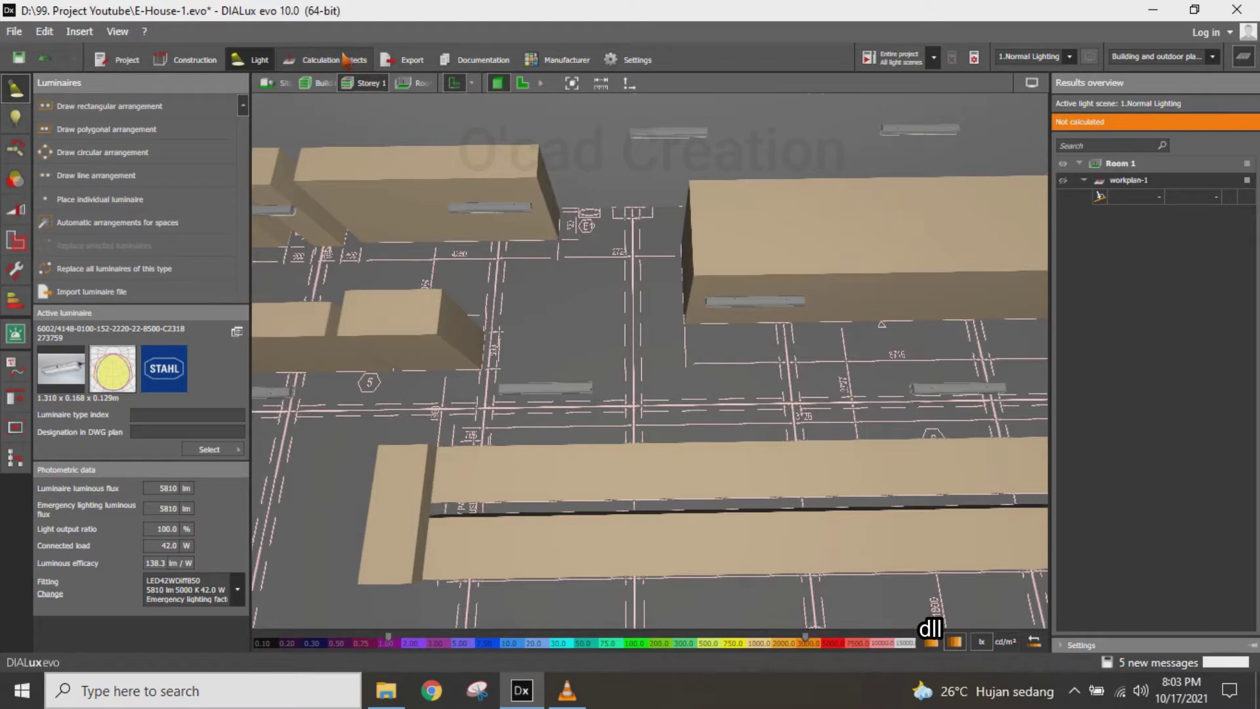
pyautogui.click(1063, 181)
pyautogui.scroll(-5, 683, 374)
pyautogui.moveTo(715, 354); pyautogui.dragTo(745, 314, button='right')
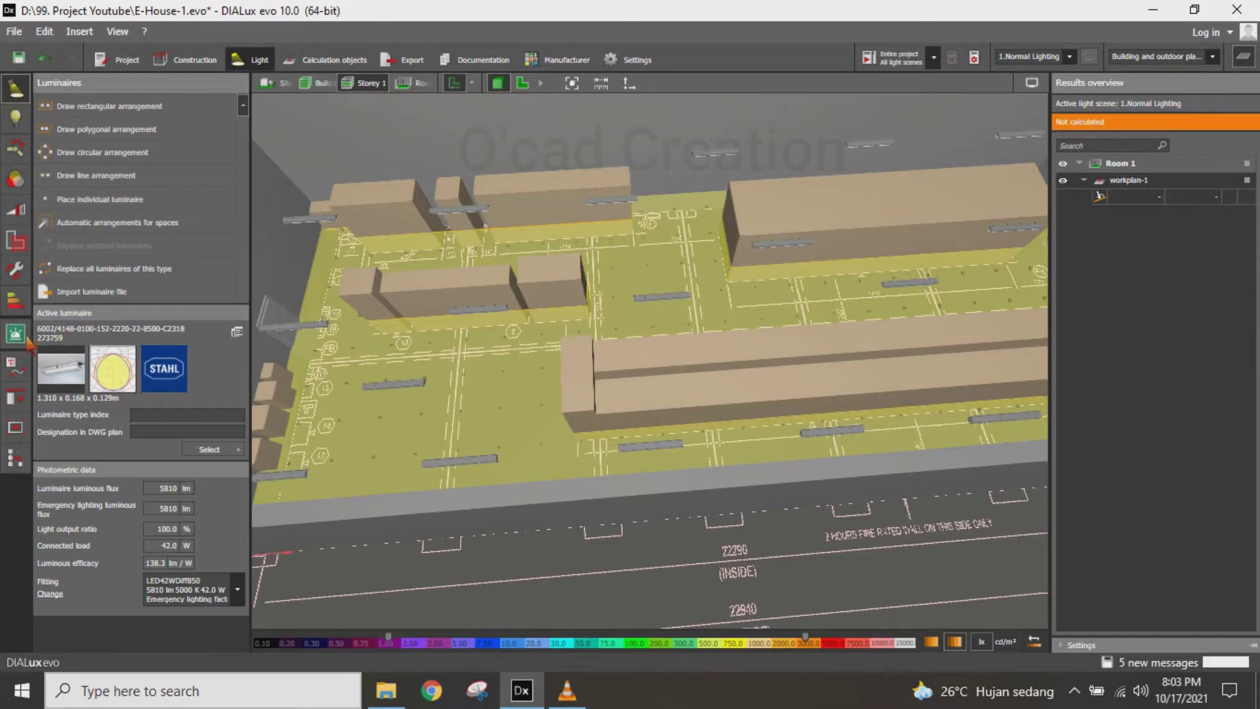
# Open the calculation objects and examine the escape route and workplan-1 surfaces around the equipment in the emergency light scene
pyautogui.click(334, 63)
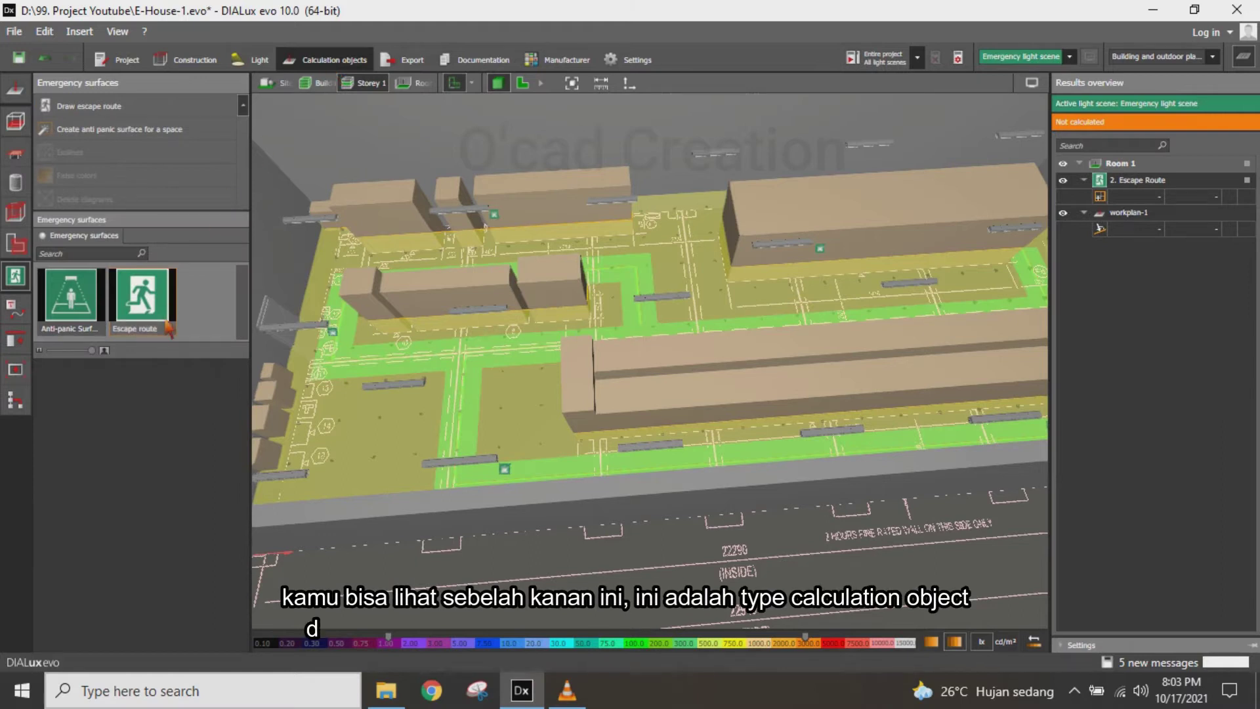
pyautogui.moveTo(816, 366); pyautogui.dragTo(806, 383)
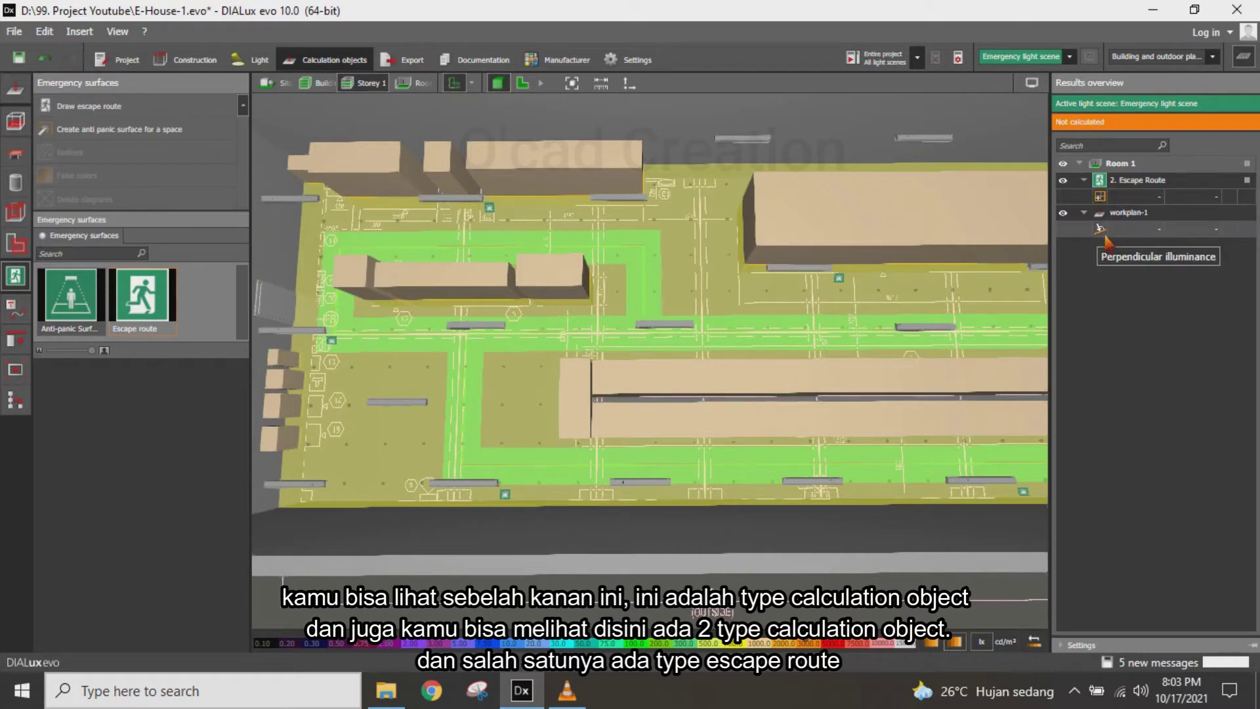
pyautogui.scroll(-3, 844, 289)
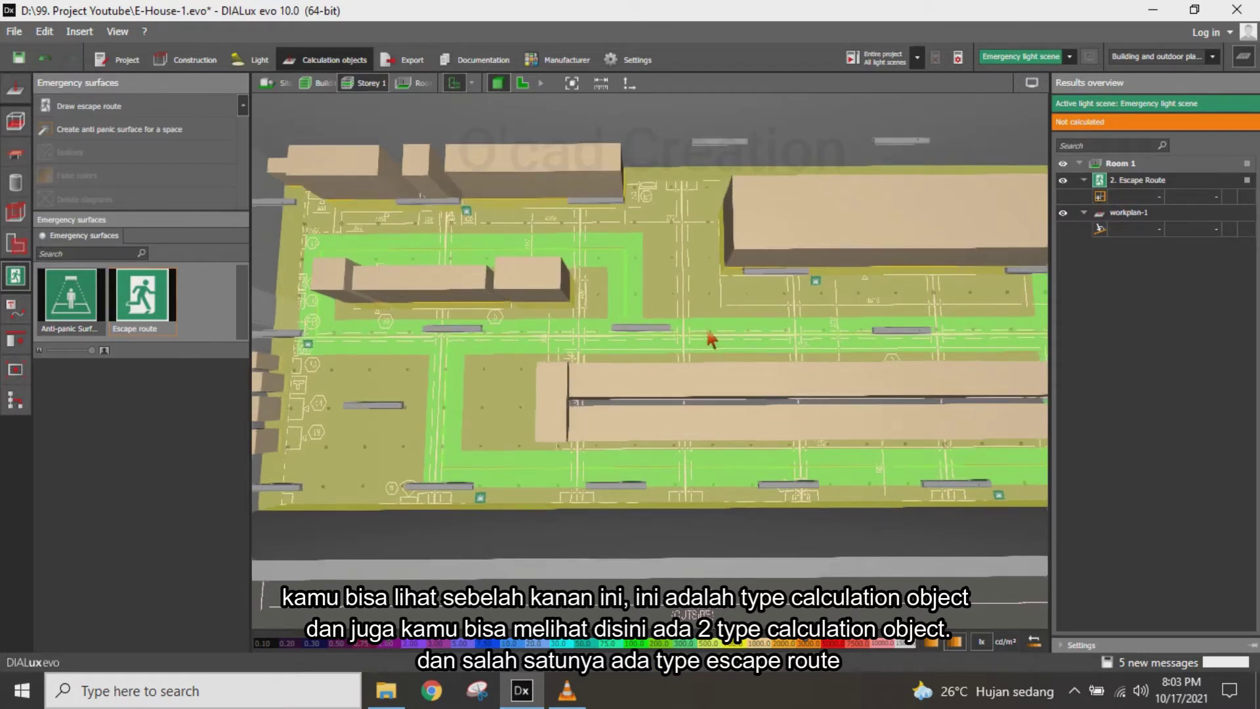
pyautogui.moveTo(678, 330); pyautogui.dragTo(743, 314, button='middle')
pyautogui.scroll(2, 757, 291)
pyautogui.scroll(3, 760, 304)
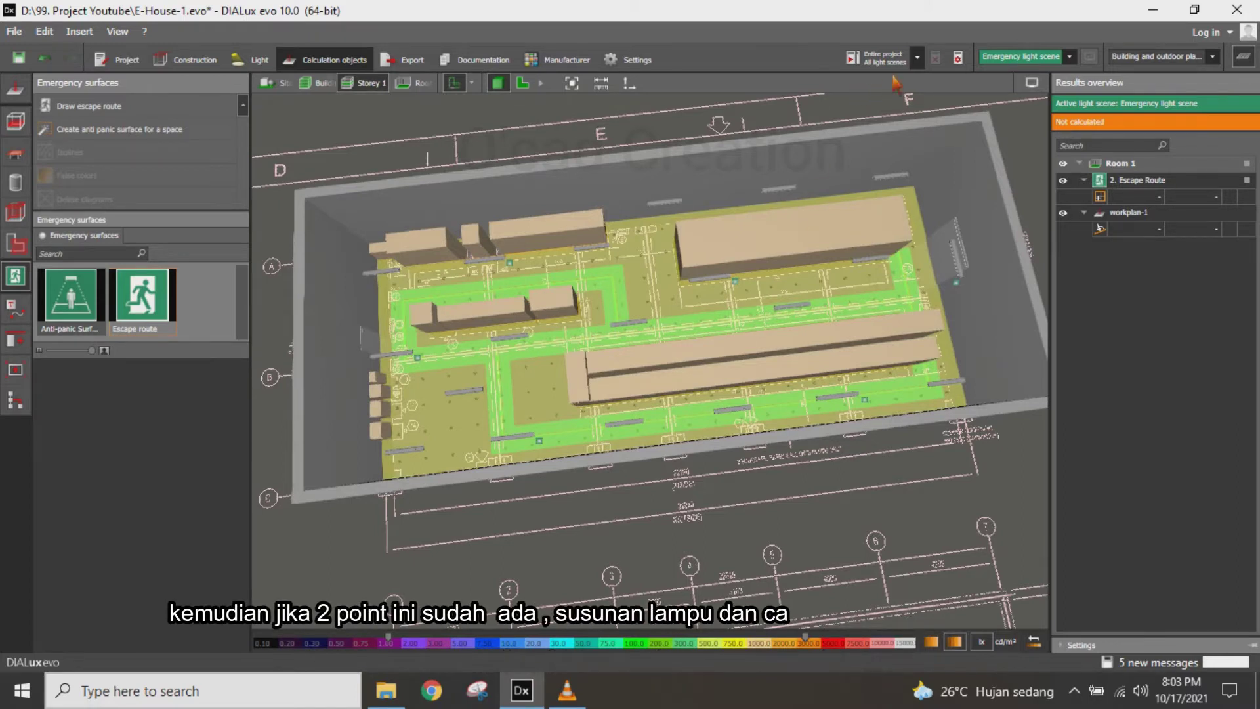
# Activate the 1.Normal Lighting scene and calculate all light scenes for the entire project
pyautogui.click(1070, 56)
pyautogui.click(1024, 73)
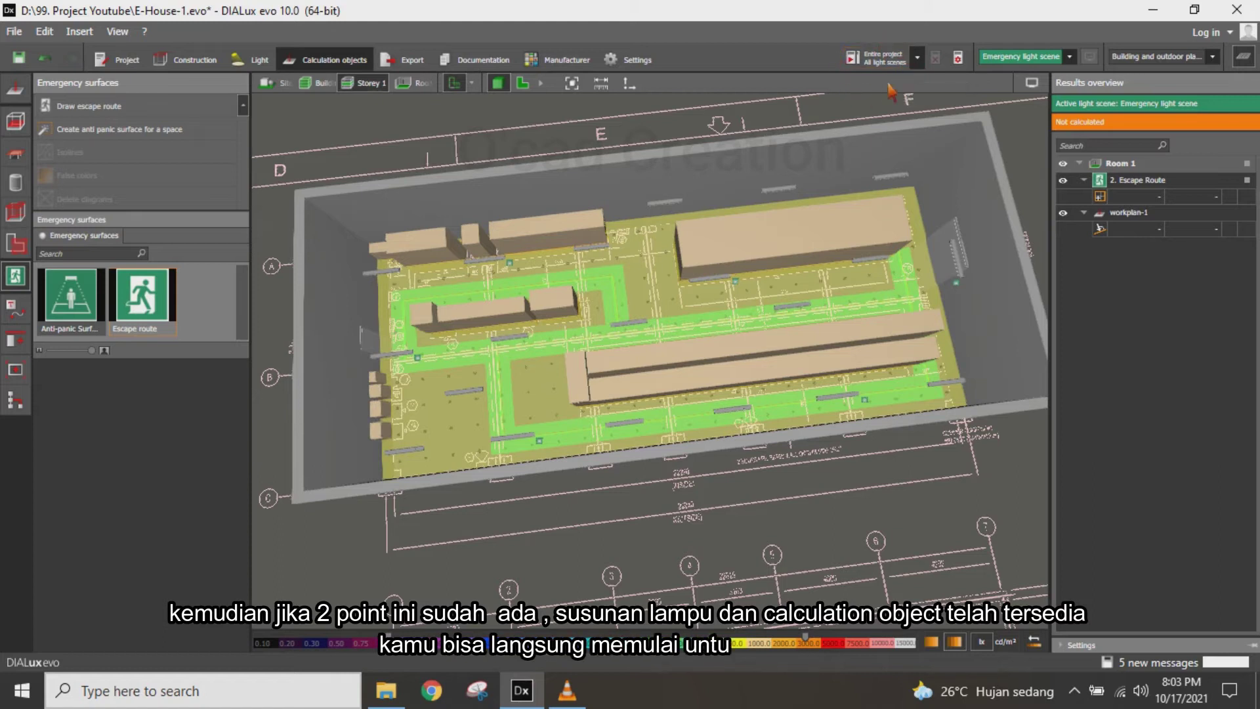
pyautogui.click(935, 58)
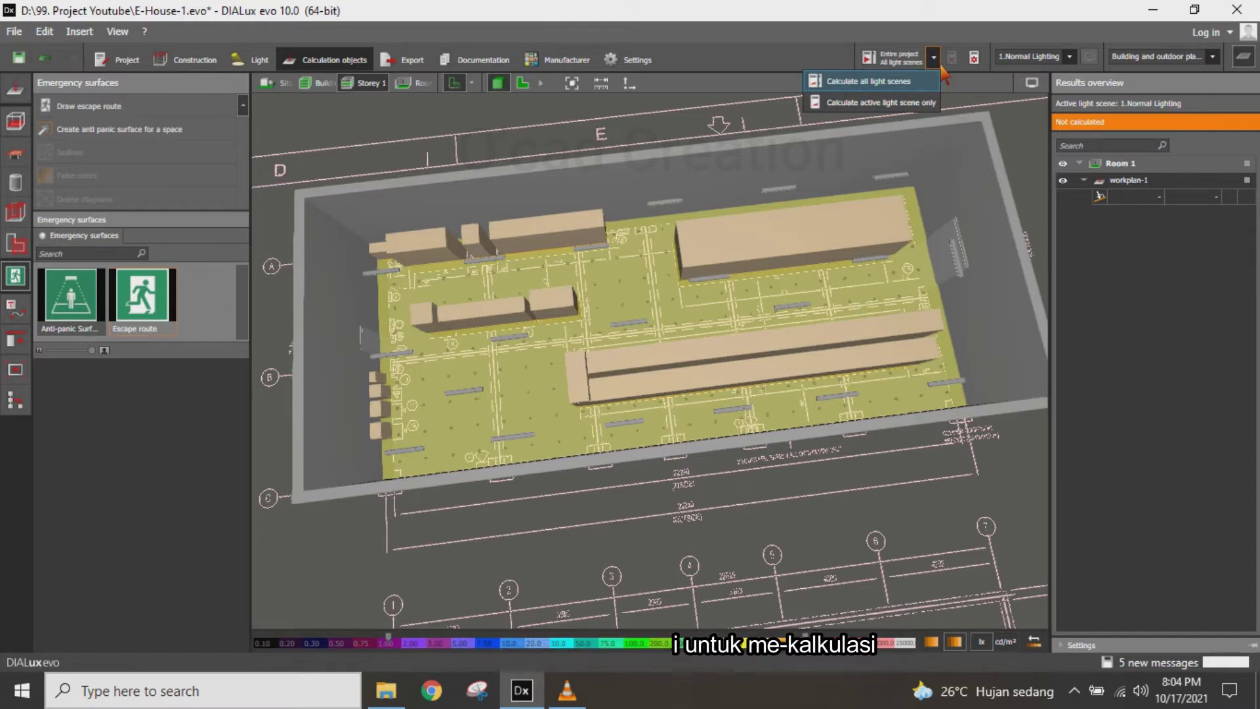
pyautogui.click(897, 83)
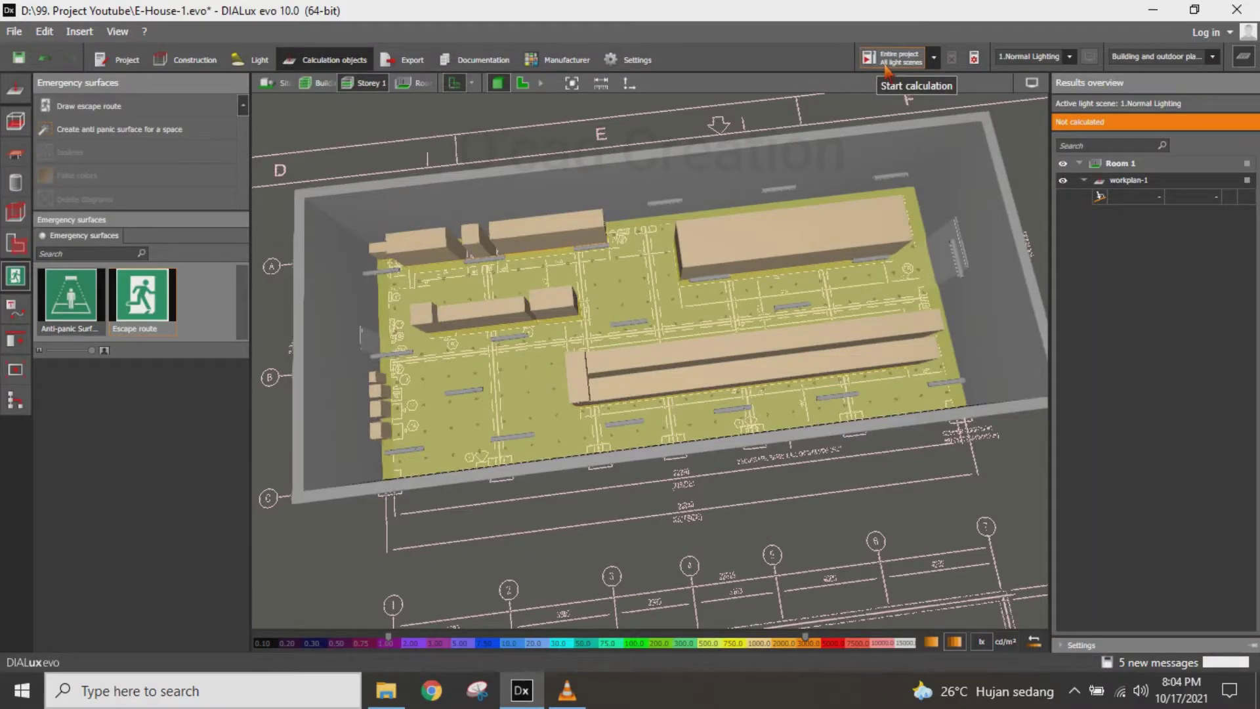
pyautogui.click(886, 66)
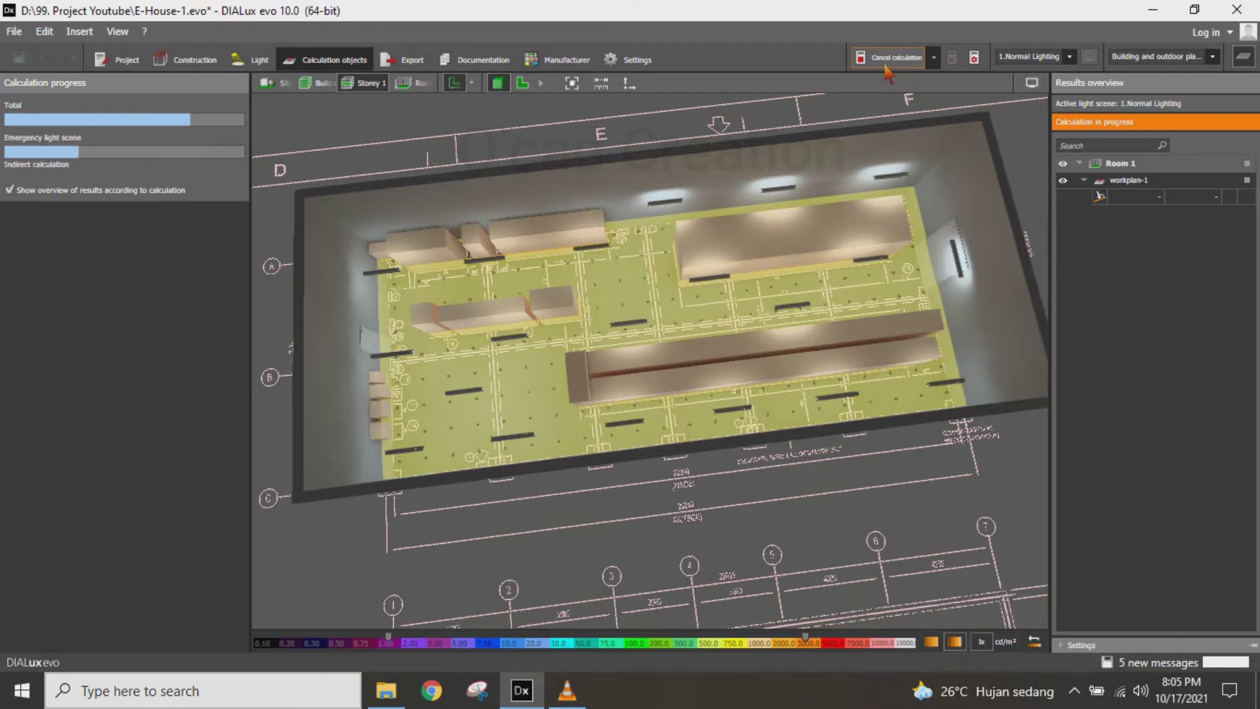
# Examine workplan-1's perpendicular illuminance results in the floor plan and in the expanded calculation surface details
pyautogui.click(529, 85)
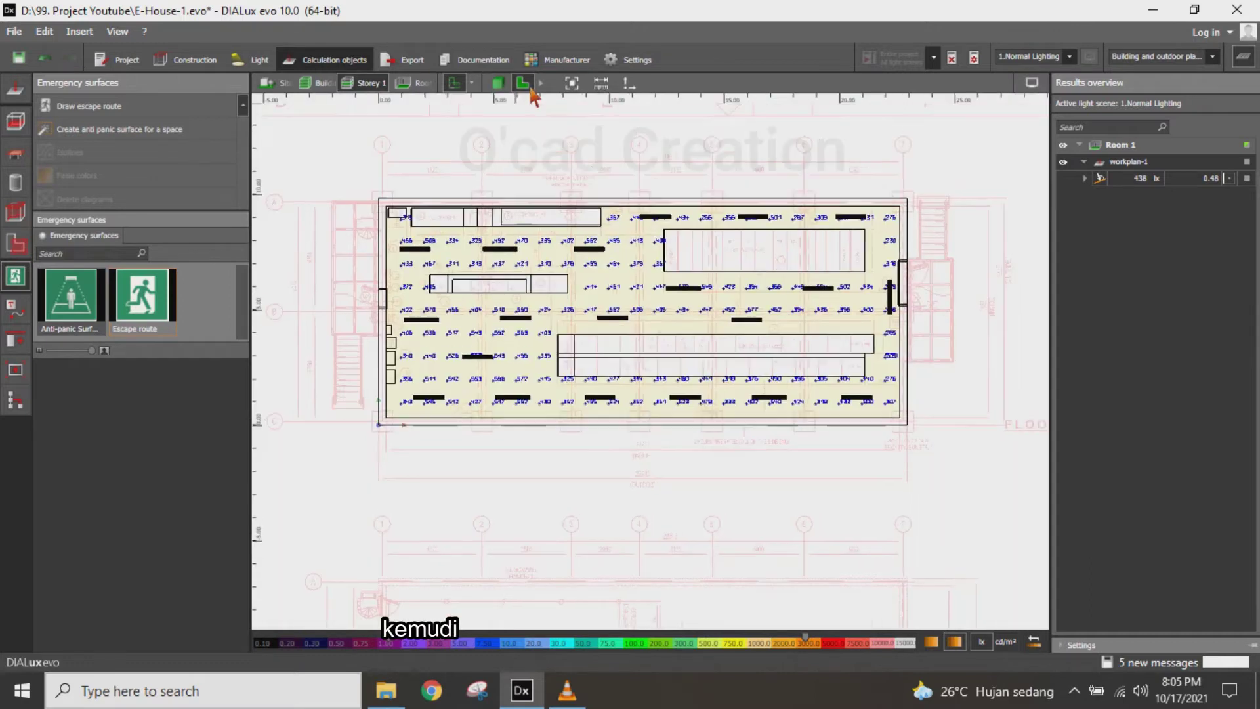
pyautogui.scroll(3, 702, 308)
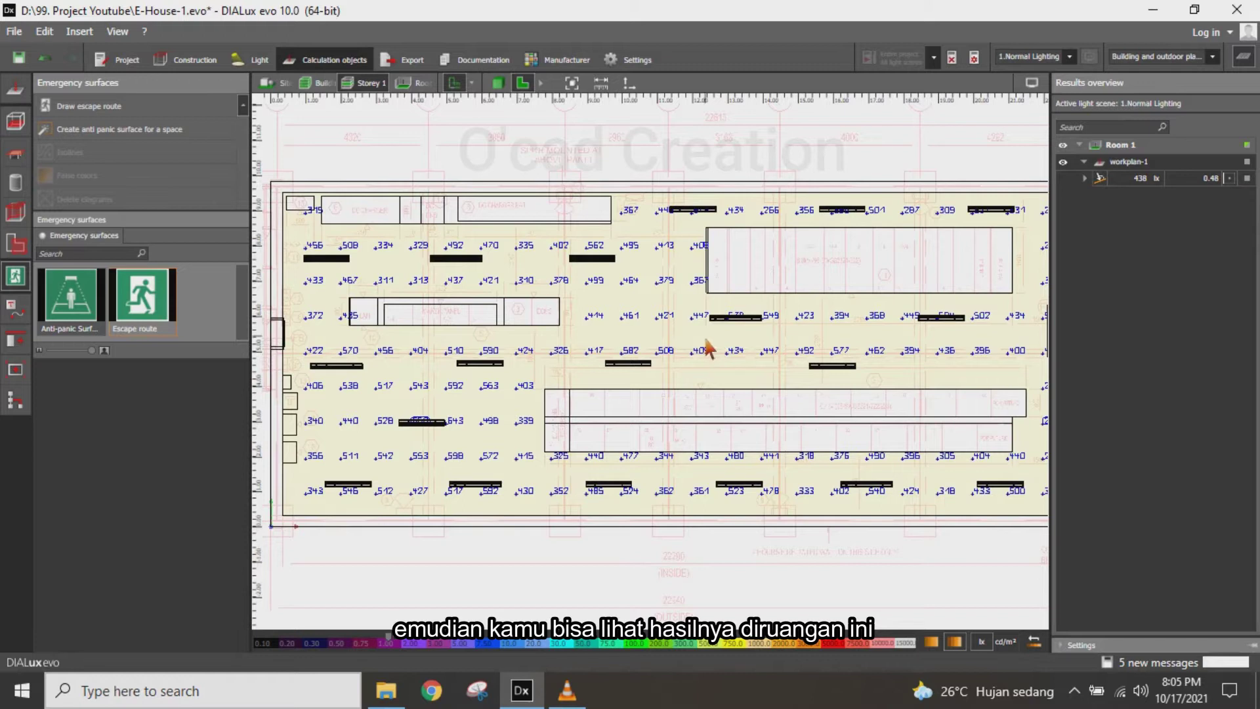
pyautogui.moveTo(902, 366); pyautogui.dragTo(833, 318, button='middle')
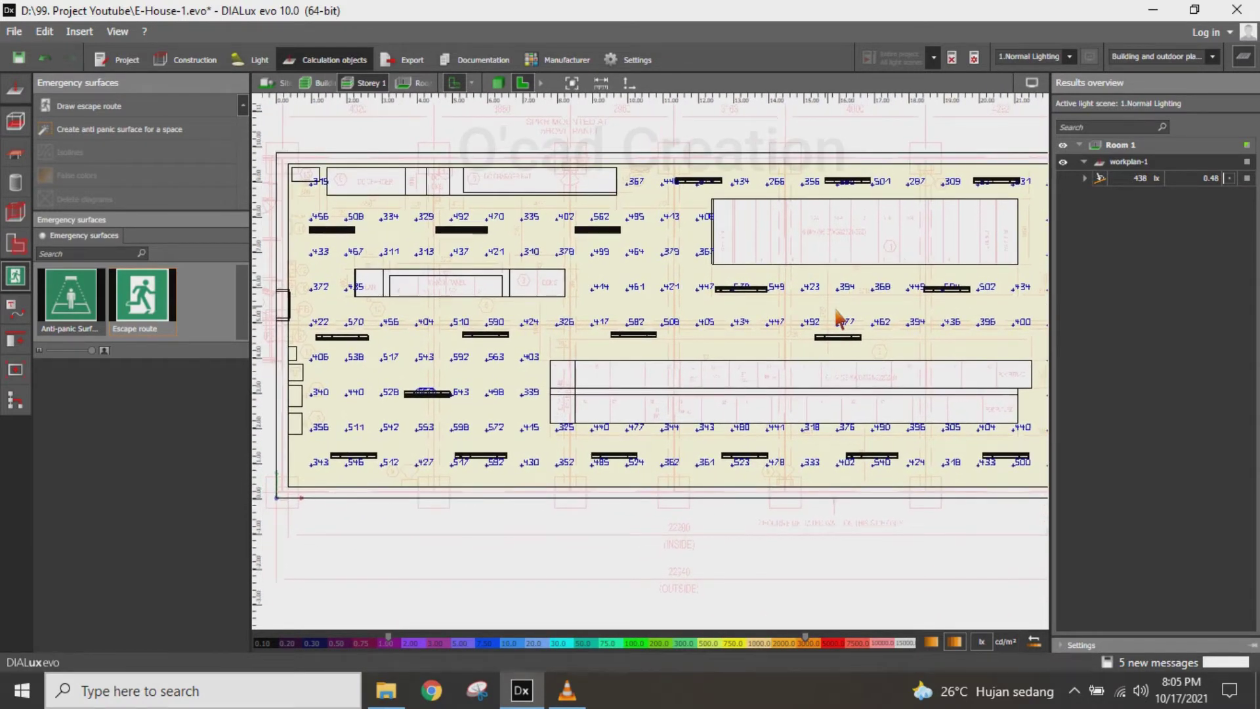
pyautogui.click(1085, 178)
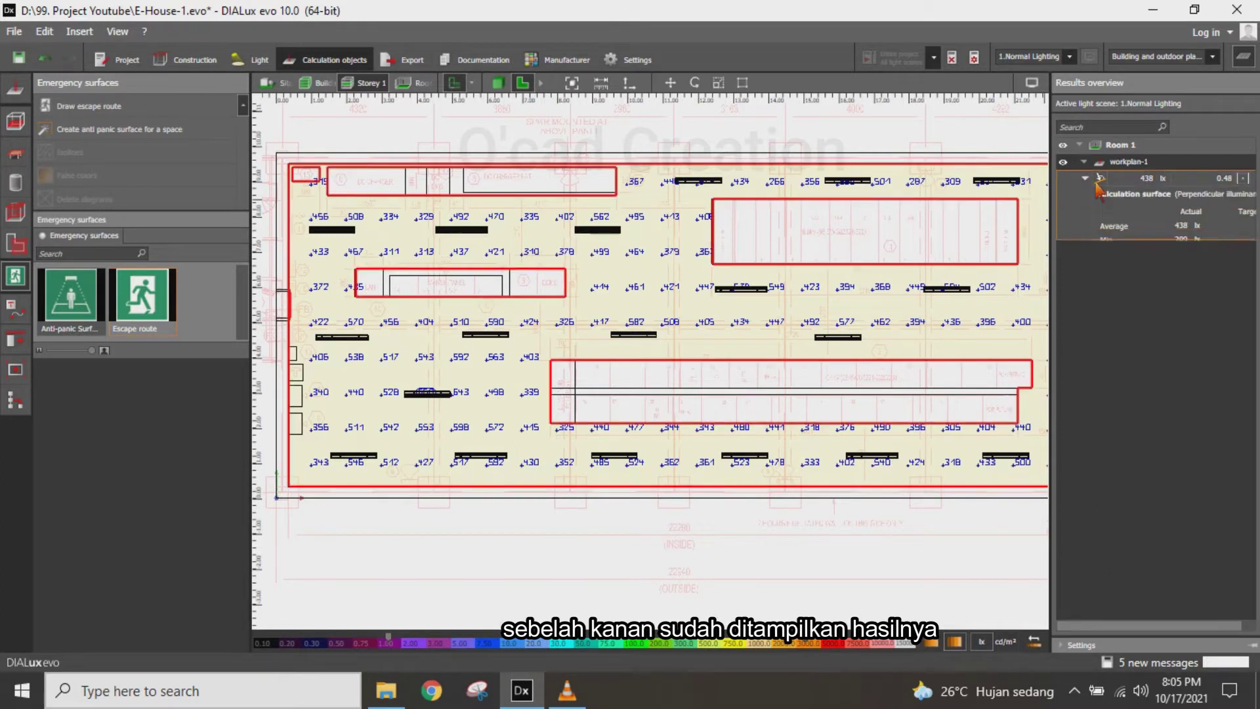
pyautogui.click(1097, 184)
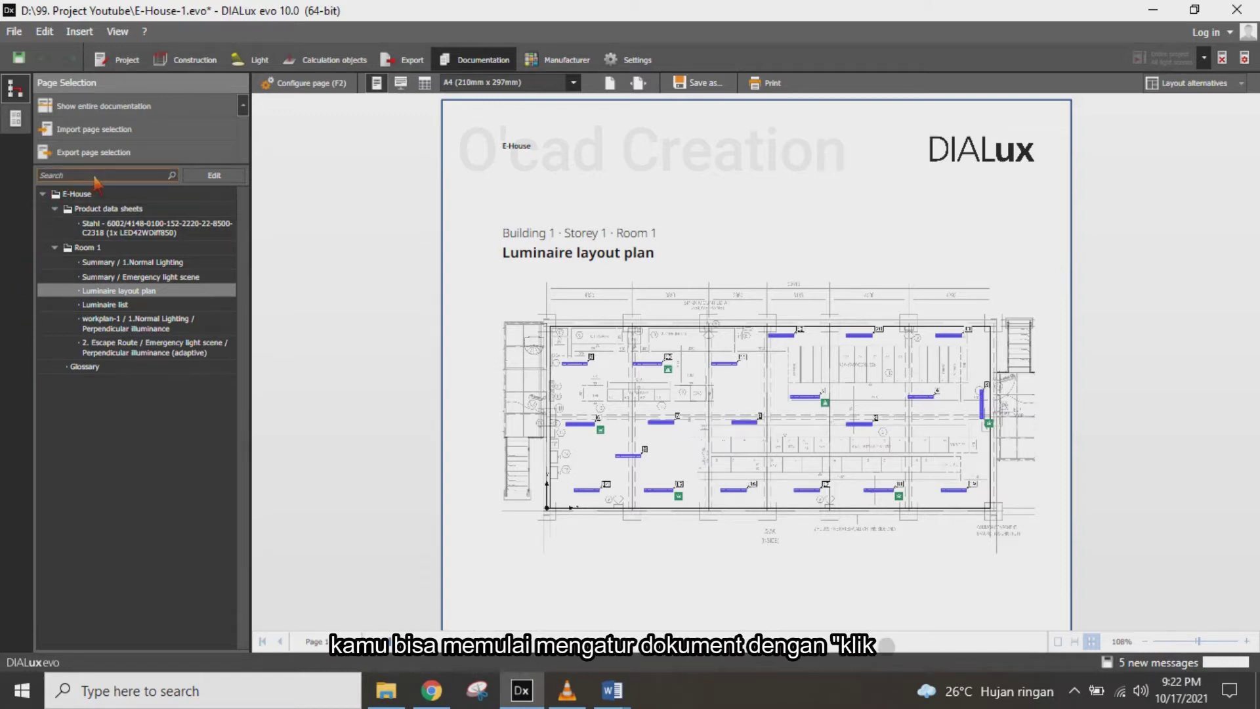
# Edit the documentation's page selection and clear all included pages, including the cover page
pyautogui.click(238, 181)
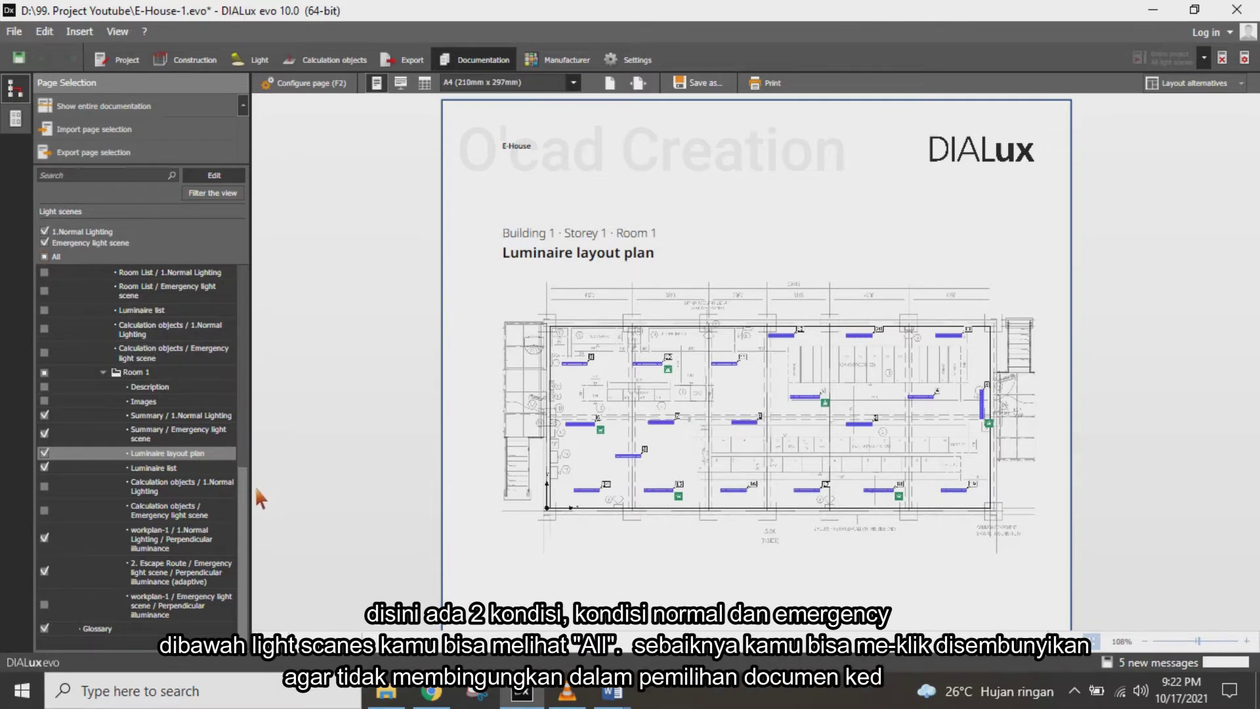
pyautogui.moveTo(244, 489); pyautogui.dragTo(256, 286)
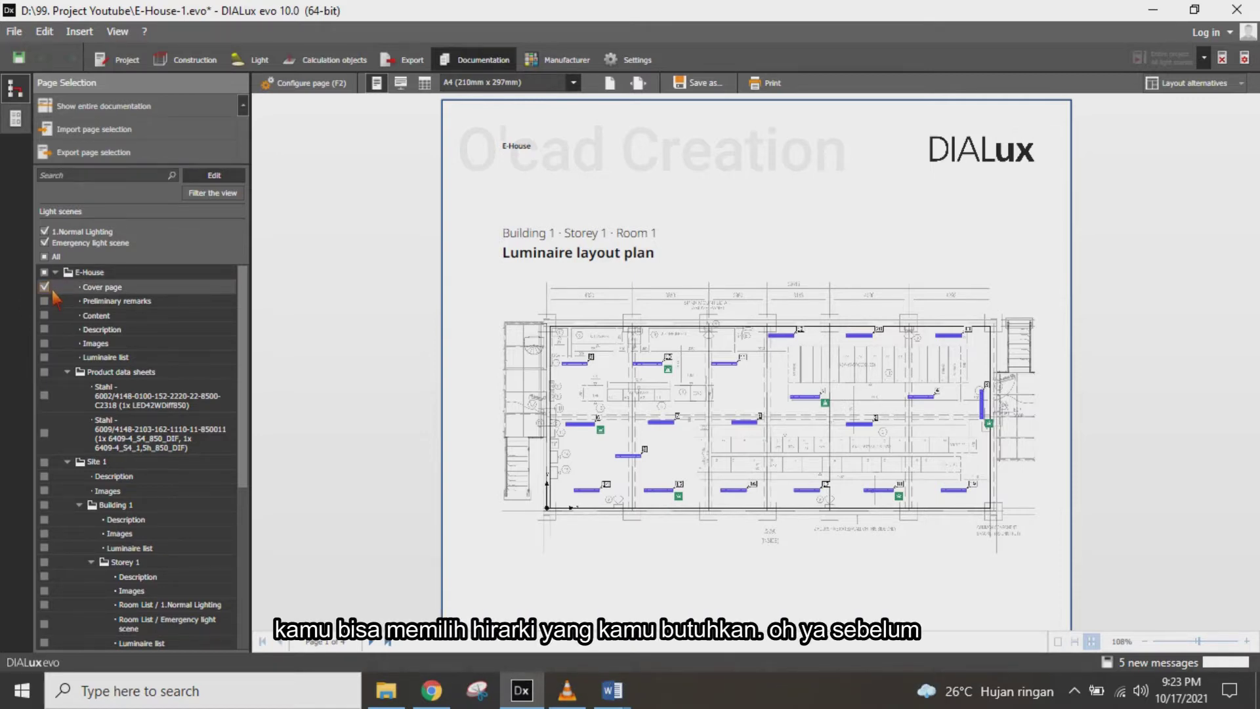
pyautogui.click(53, 291)
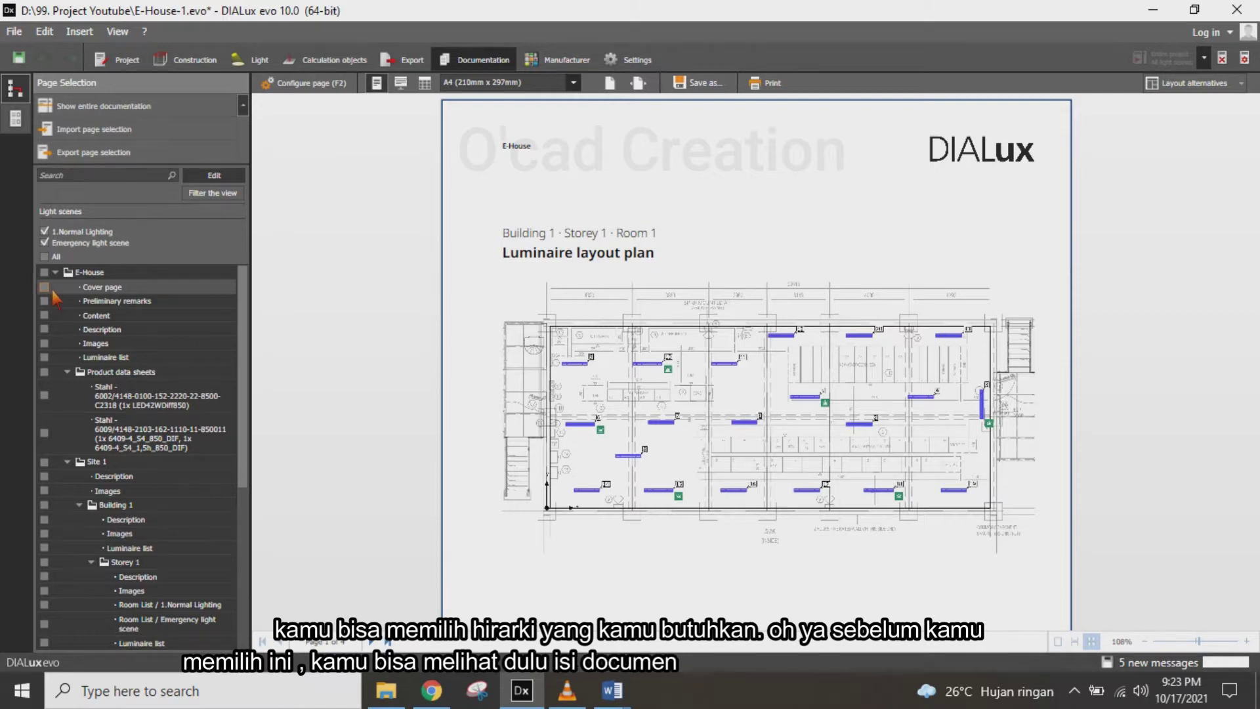
# Preview the cover page and preliminary remarks, and include both Stahl product data sheets in the documentation
pyautogui.click(123, 293)
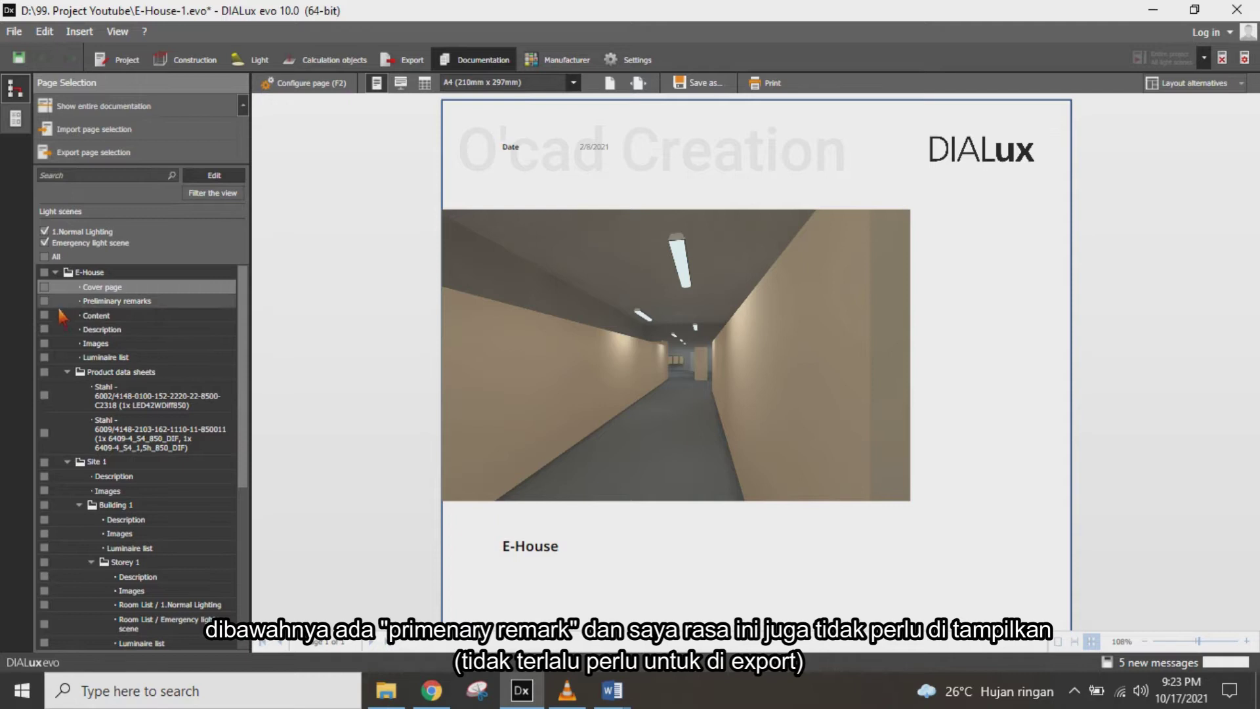
pyautogui.click(119, 302)
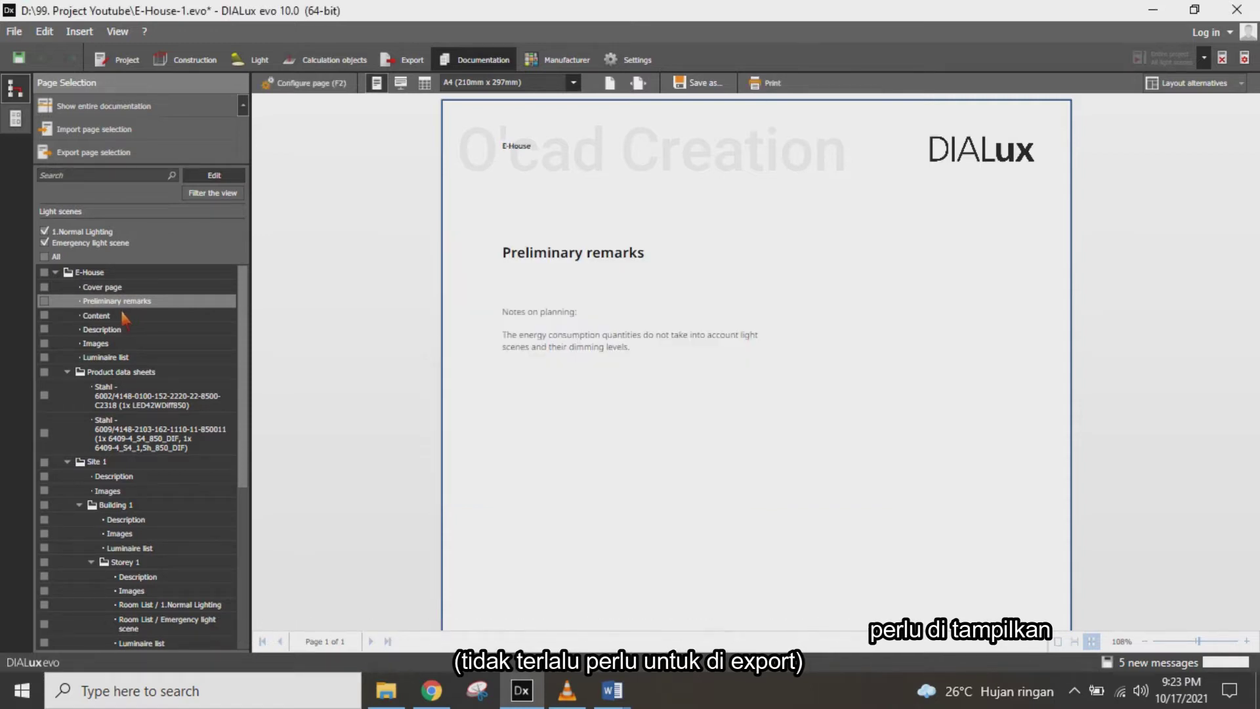
pyautogui.scroll(-1, 169, 335)
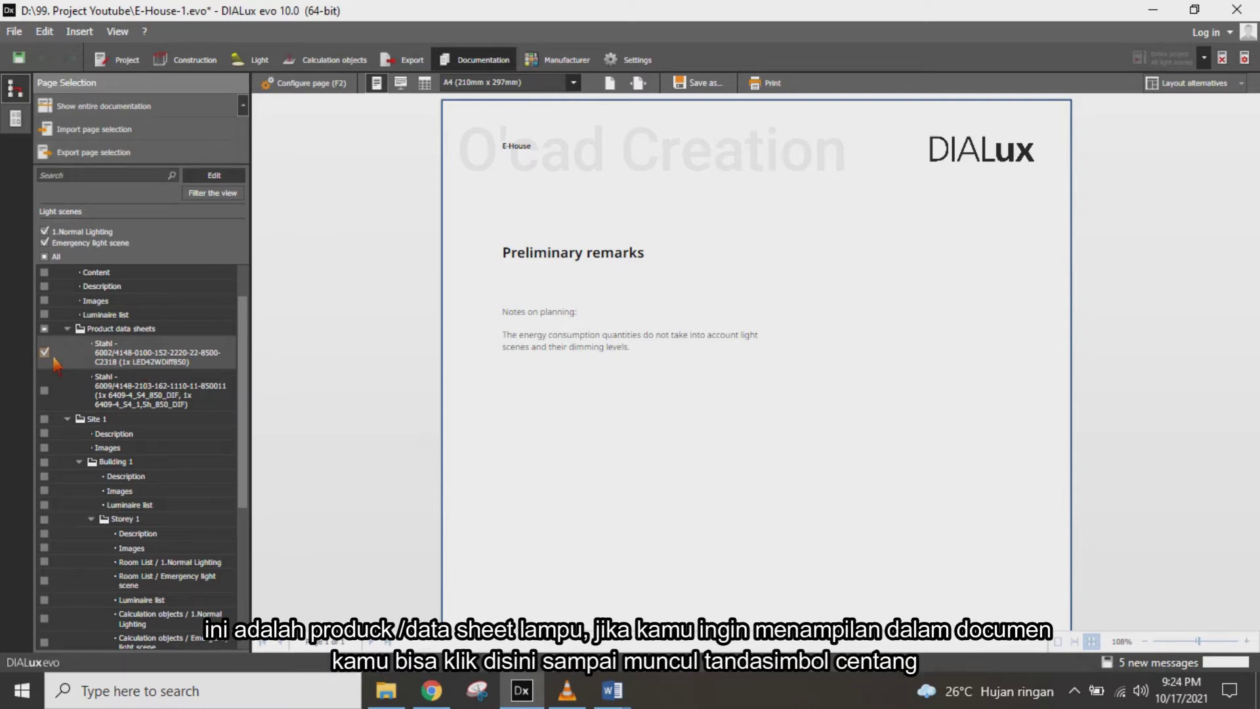
pyautogui.click(45, 391)
pyautogui.click(154, 365)
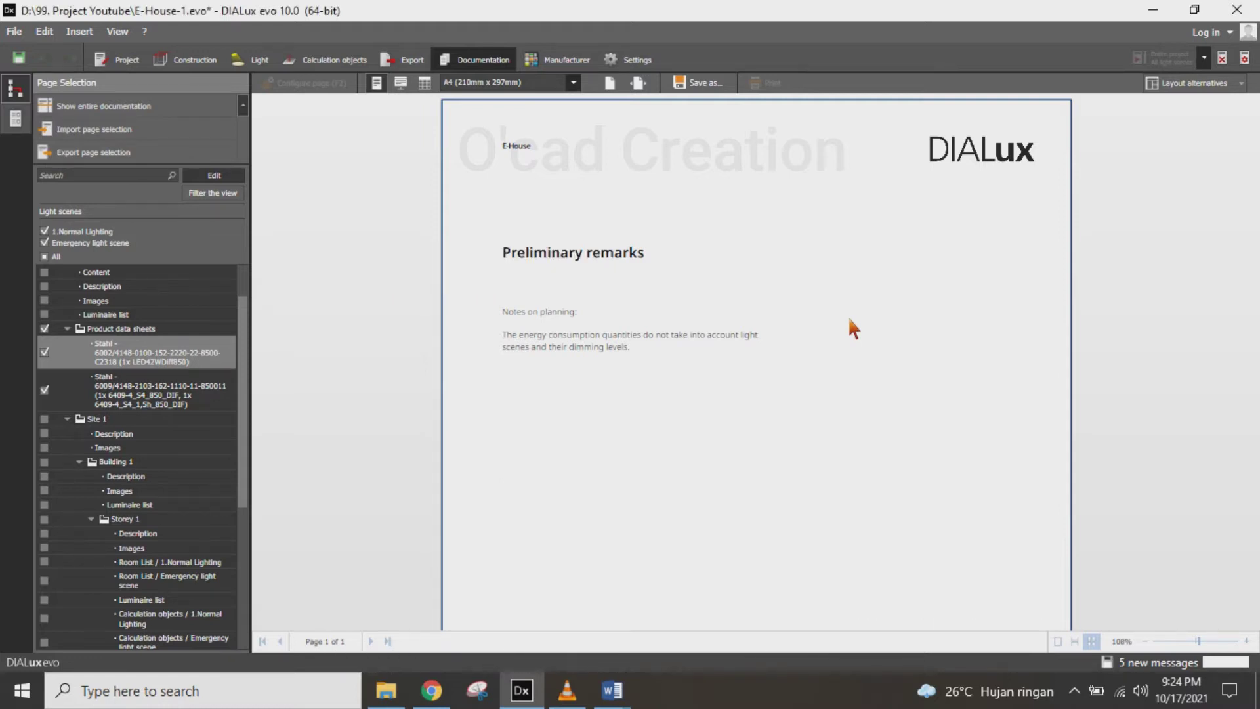
pyautogui.scroll(-2, 768, 328)
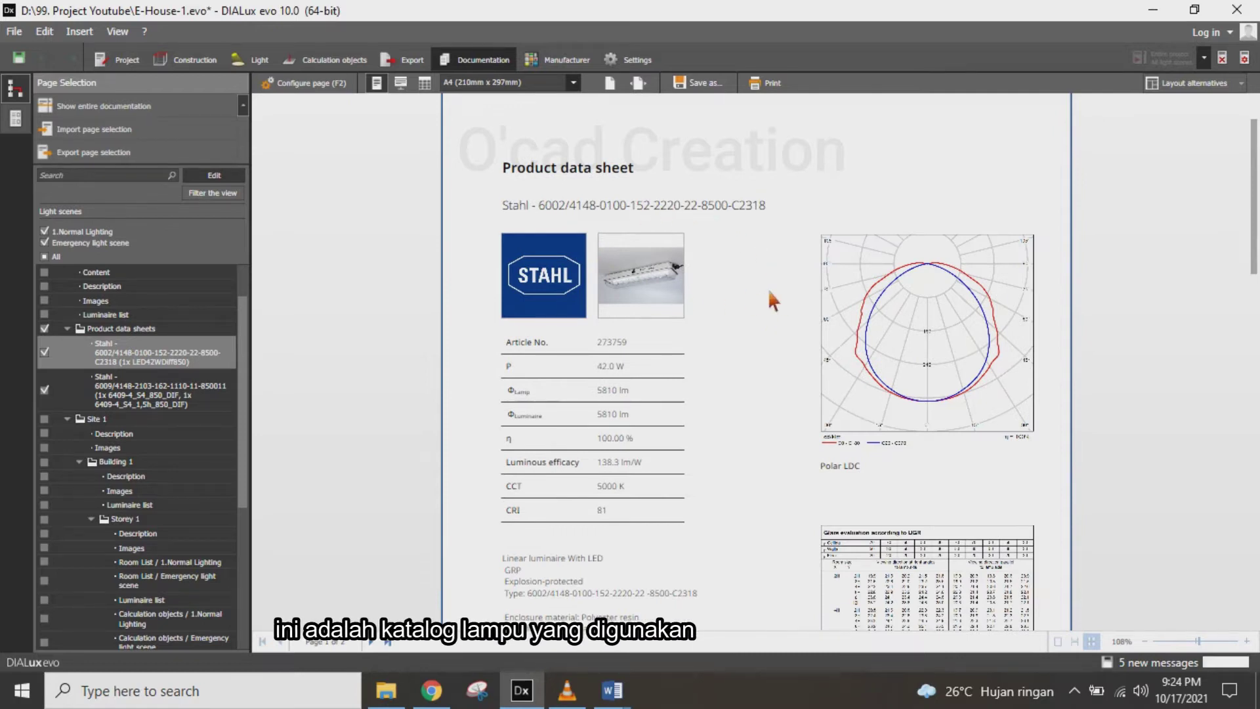
pyautogui.scroll(-2, 768, 293)
pyautogui.scroll(-4, 768, 293)
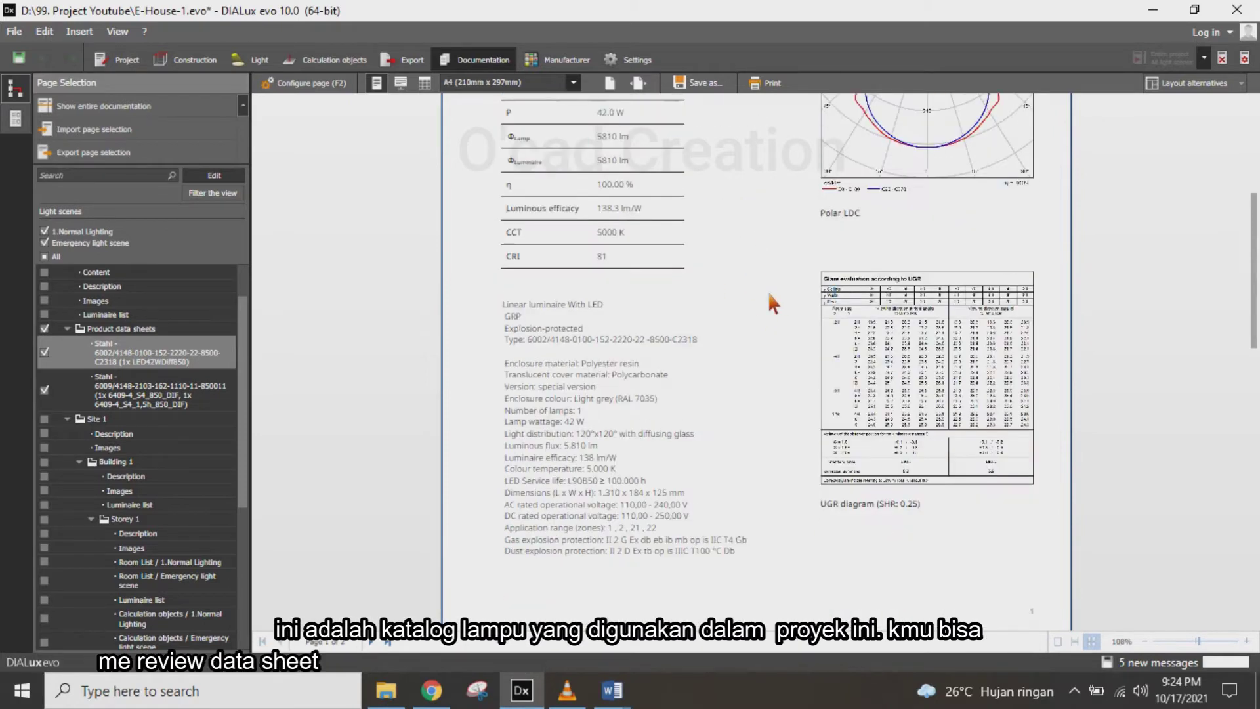
pyautogui.scroll(-12, 768, 293)
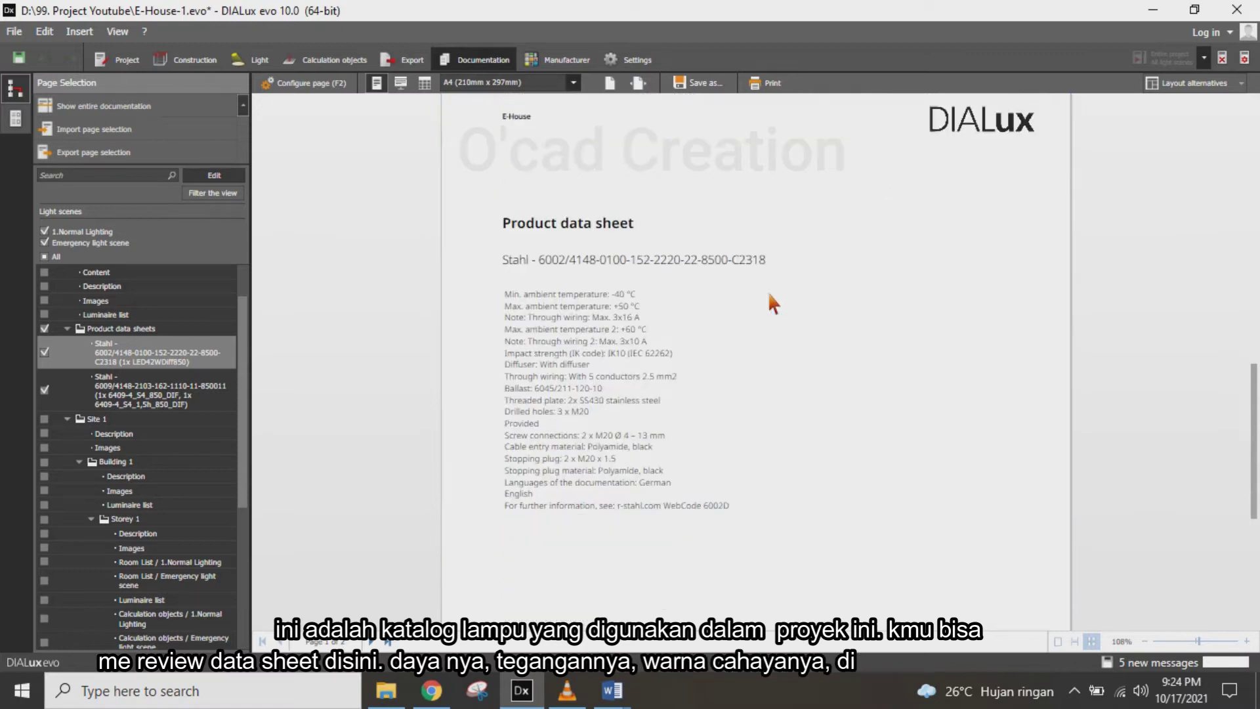
pyautogui.scroll(-4, 768, 293)
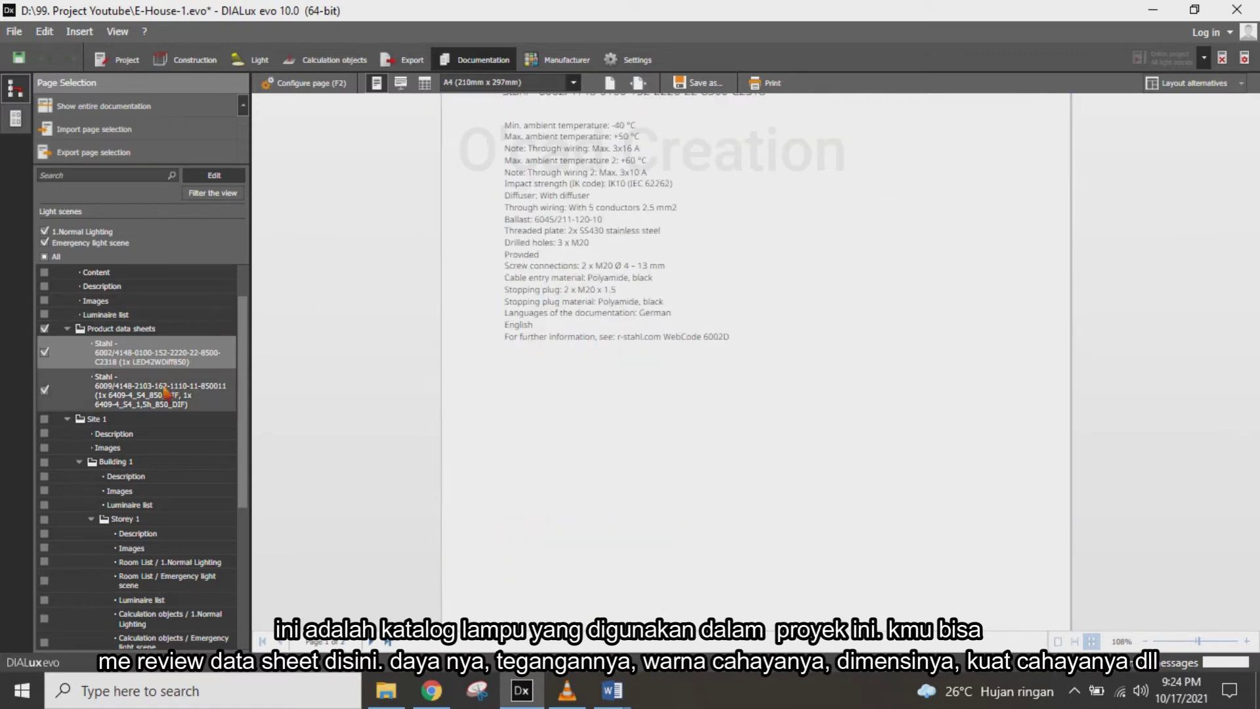
pyautogui.click(160, 403)
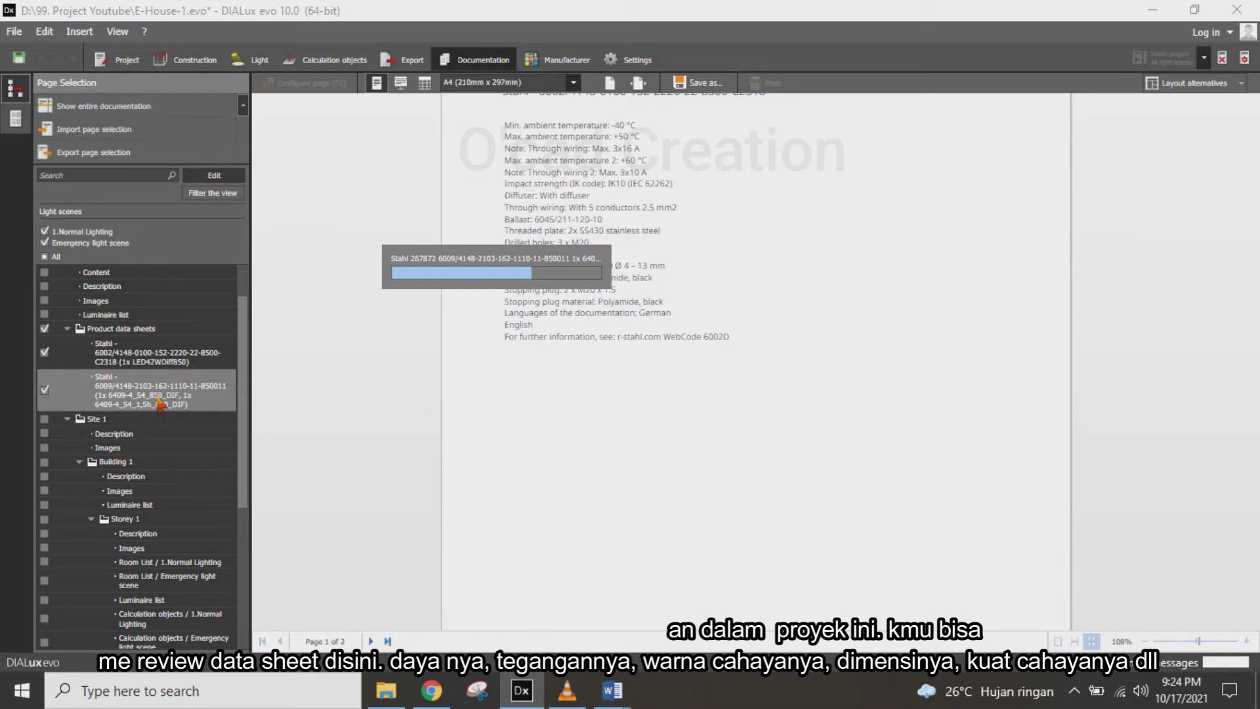
pyautogui.scroll(15, 661, 365)
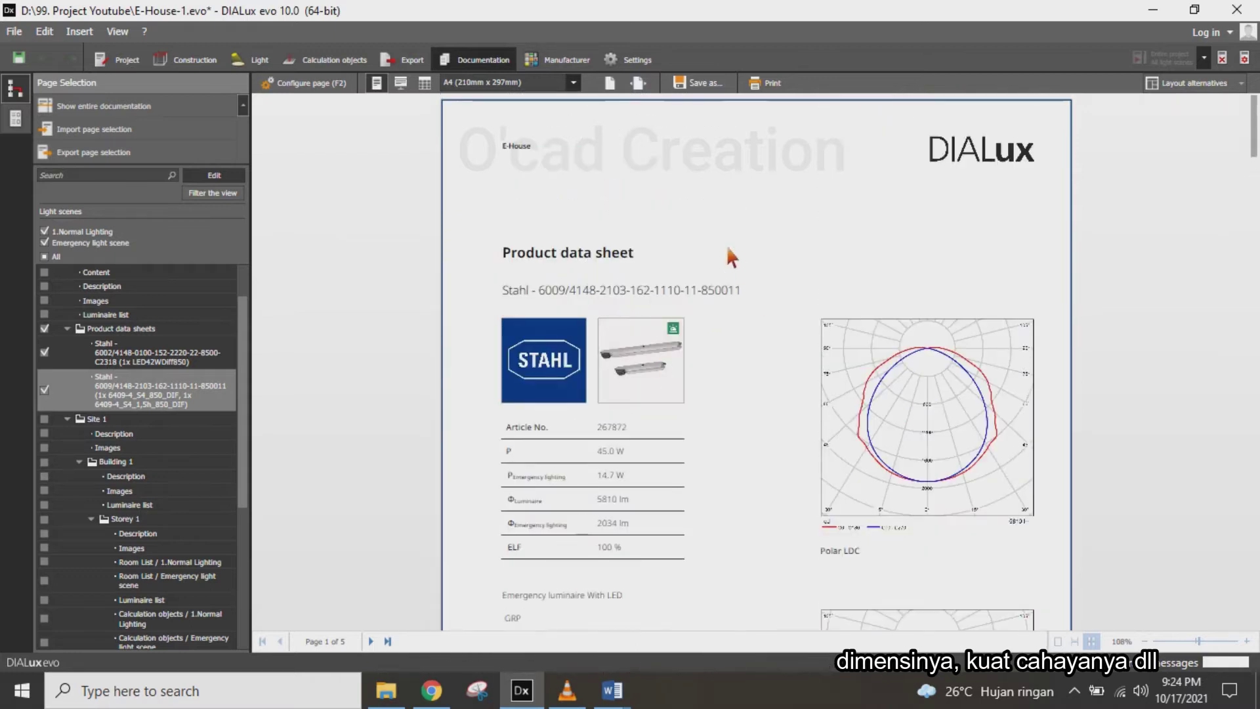
pyautogui.scroll(-3, 714, 378)
pyautogui.scroll(-1, 715, 377)
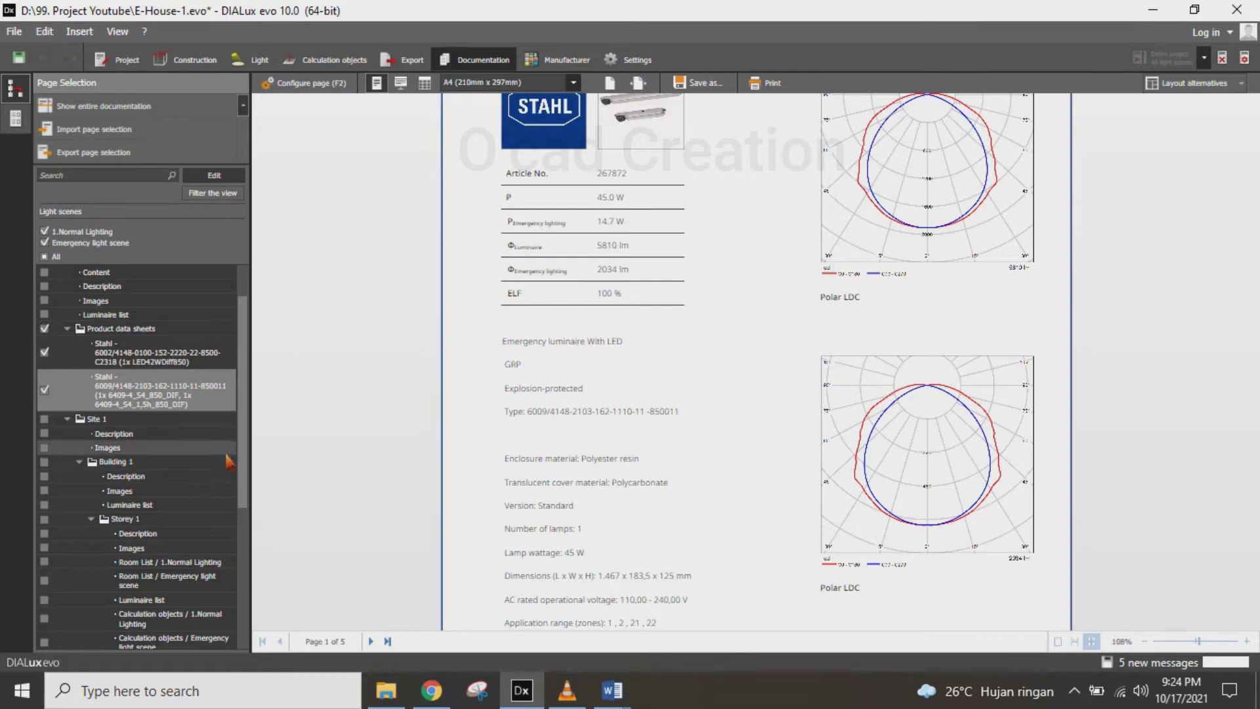
# Inspect the project hierarchy in the construction mode, viewing Site 1 in plan and 3D and Building 1 in 3D
pyautogui.click(195, 66)
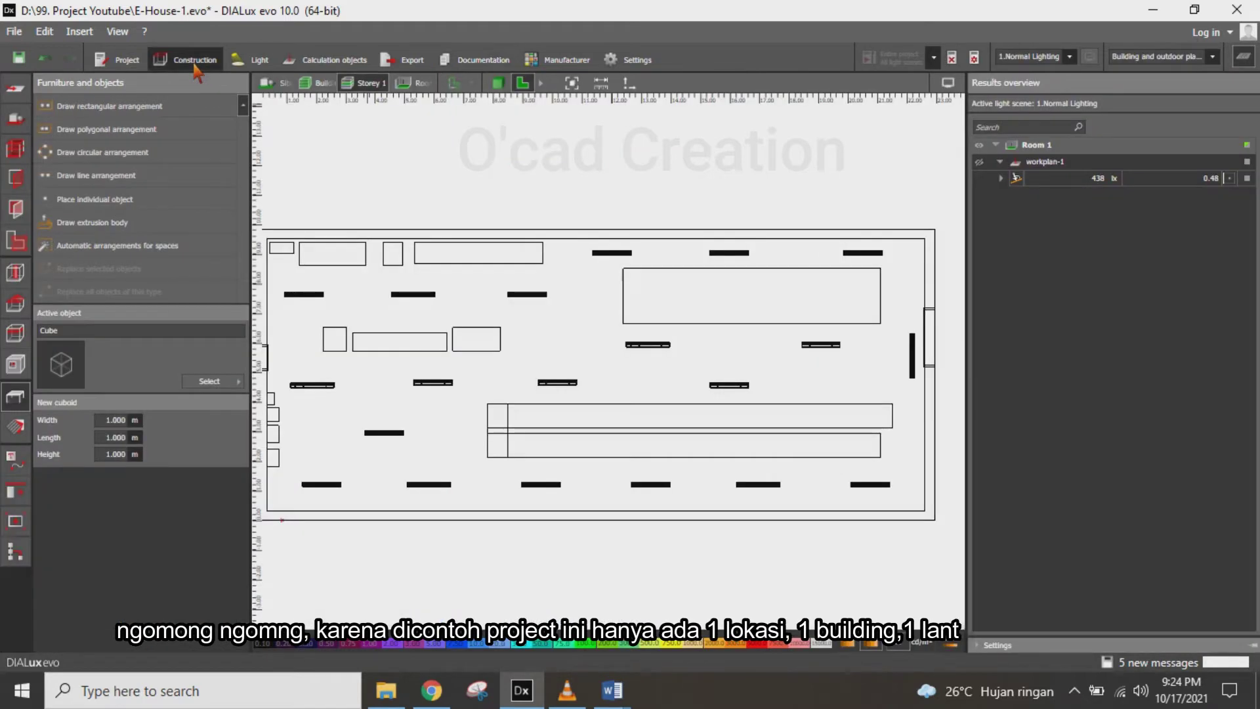
pyautogui.scroll(-3, 481, 166)
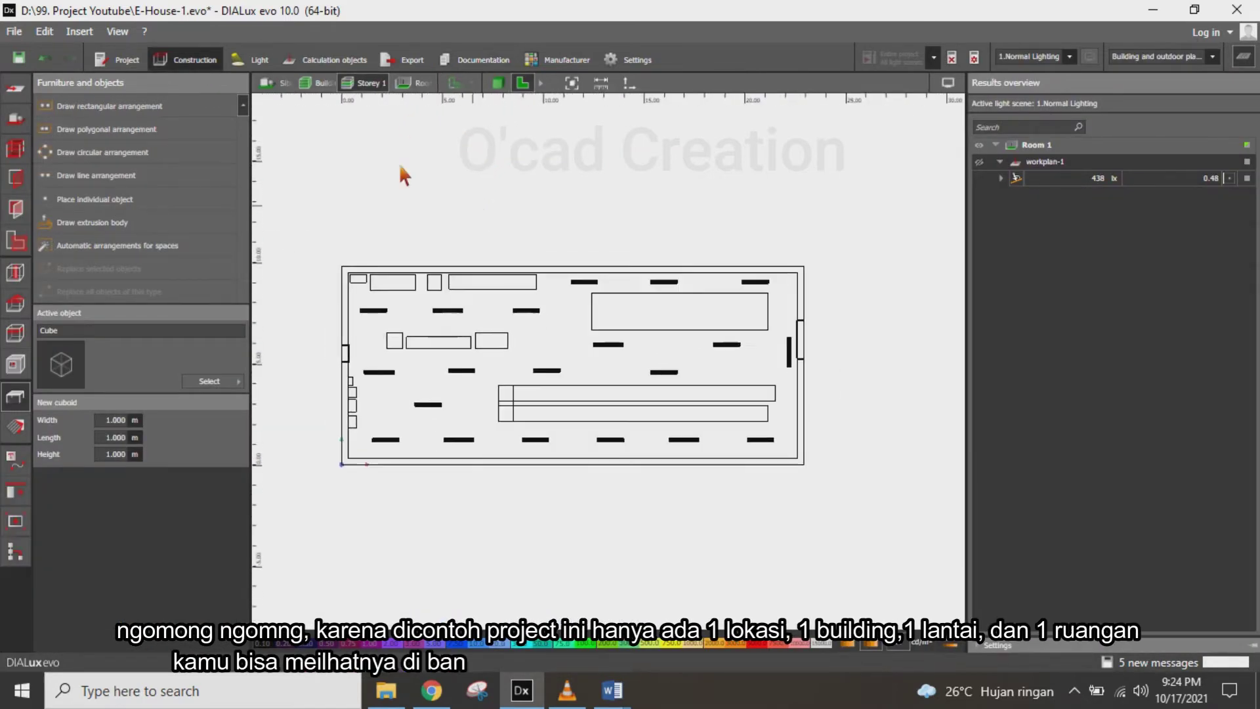
pyautogui.click(281, 83)
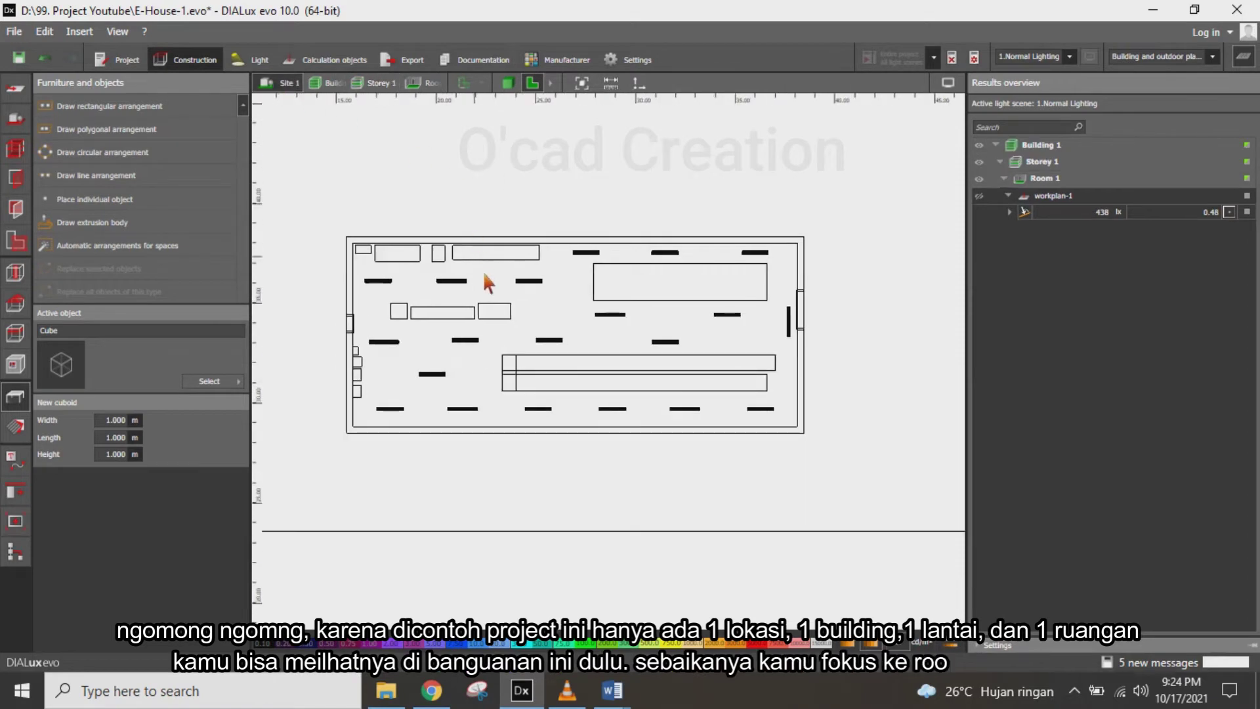
pyautogui.scroll(-2, 499, 289)
pyautogui.scroll(-2, 526, 296)
pyautogui.click(507, 83)
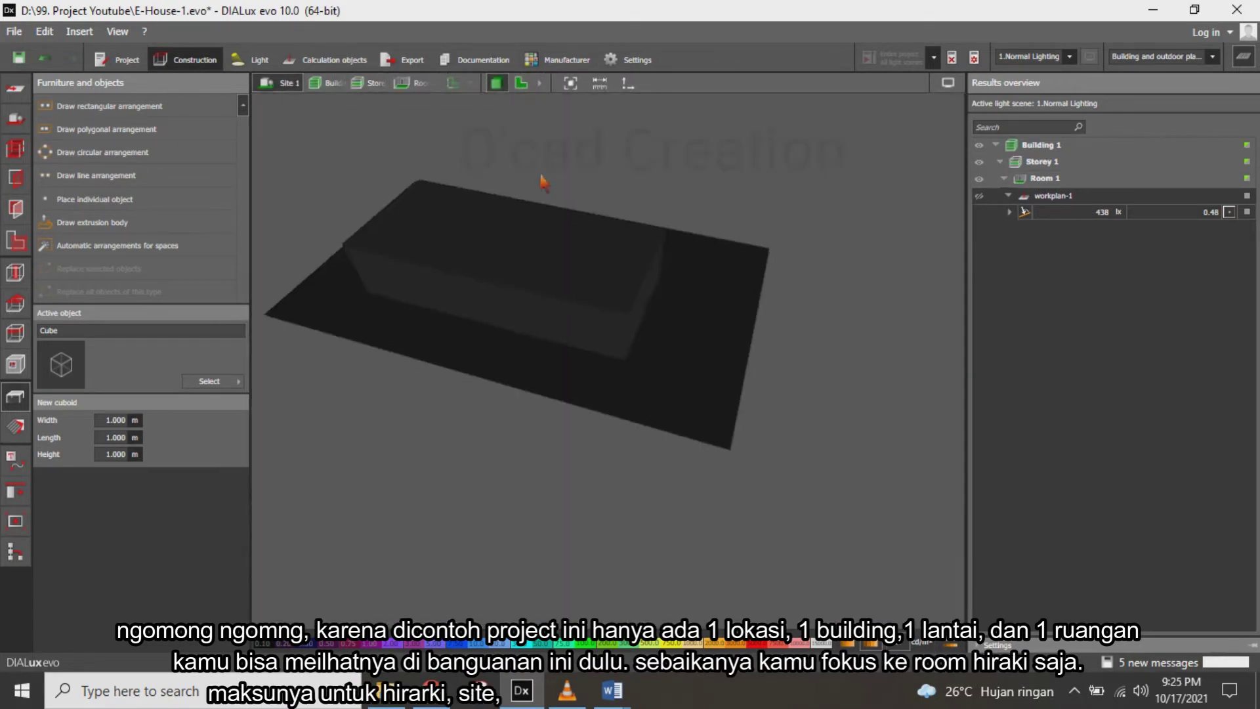
pyautogui.moveTo(474, 297); pyautogui.dragTo(433, 197, button='middle')
pyautogui.click(334, 84)
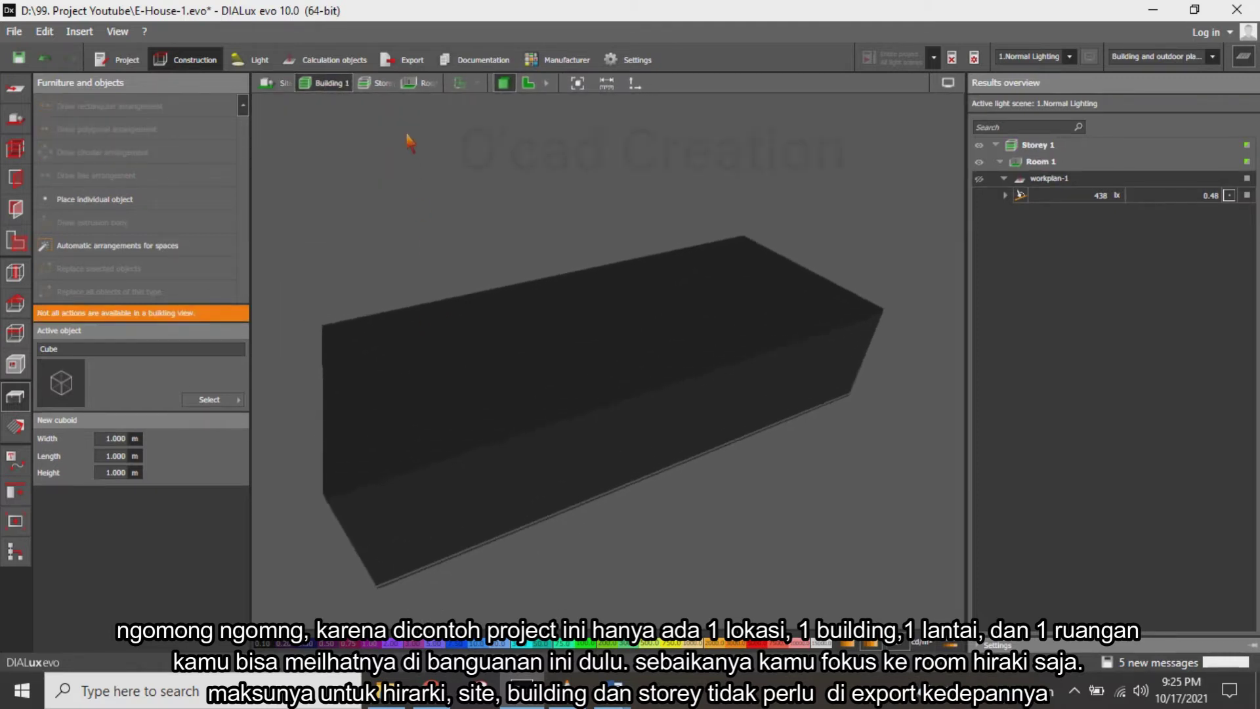
# View Storey 1 and Room 1 in 3D in the construction mode
pyautogui.click(392, 92)
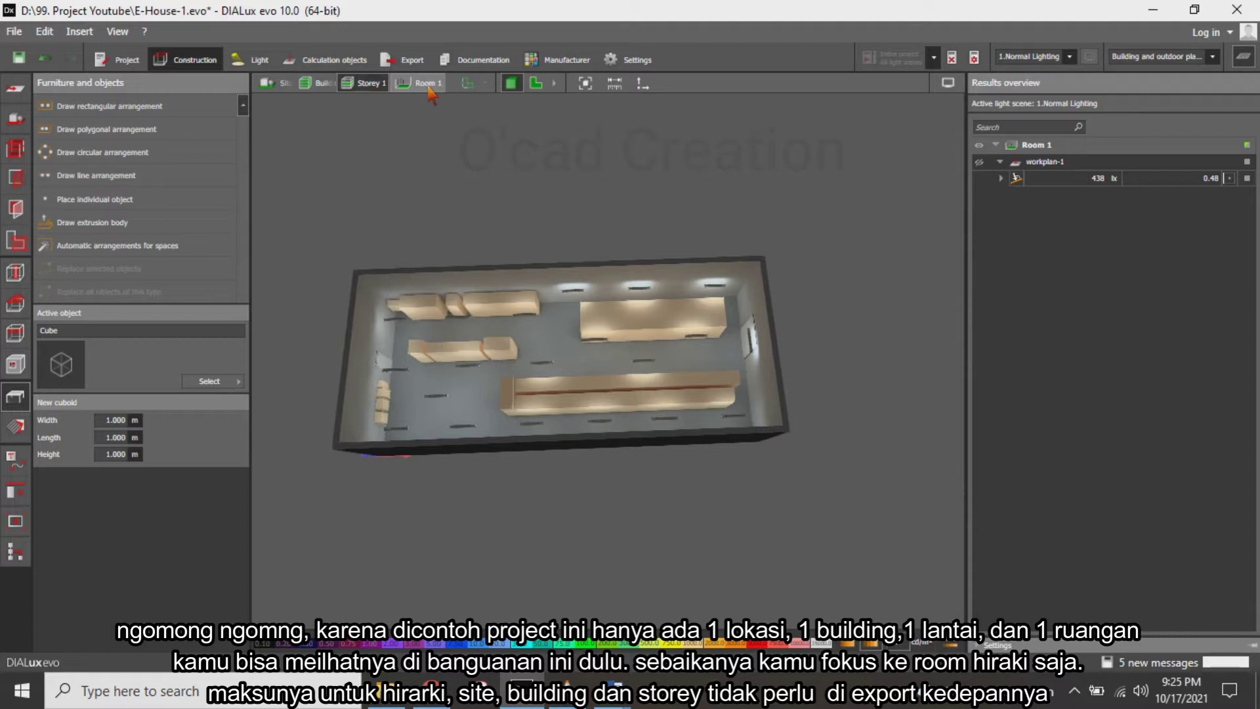
pyautogui.click(429, 88)
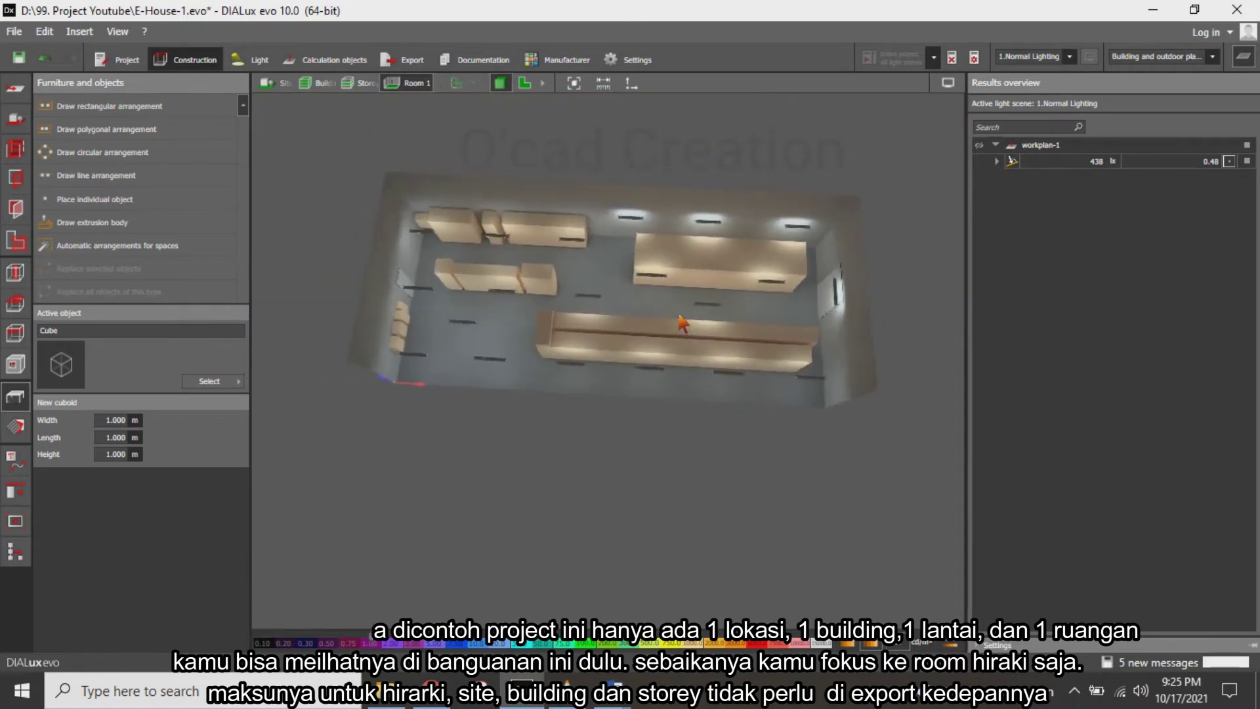
# Include Room 1's Description page in the documentation and check which images are available for its picture
pyautogui.click(477, 74)
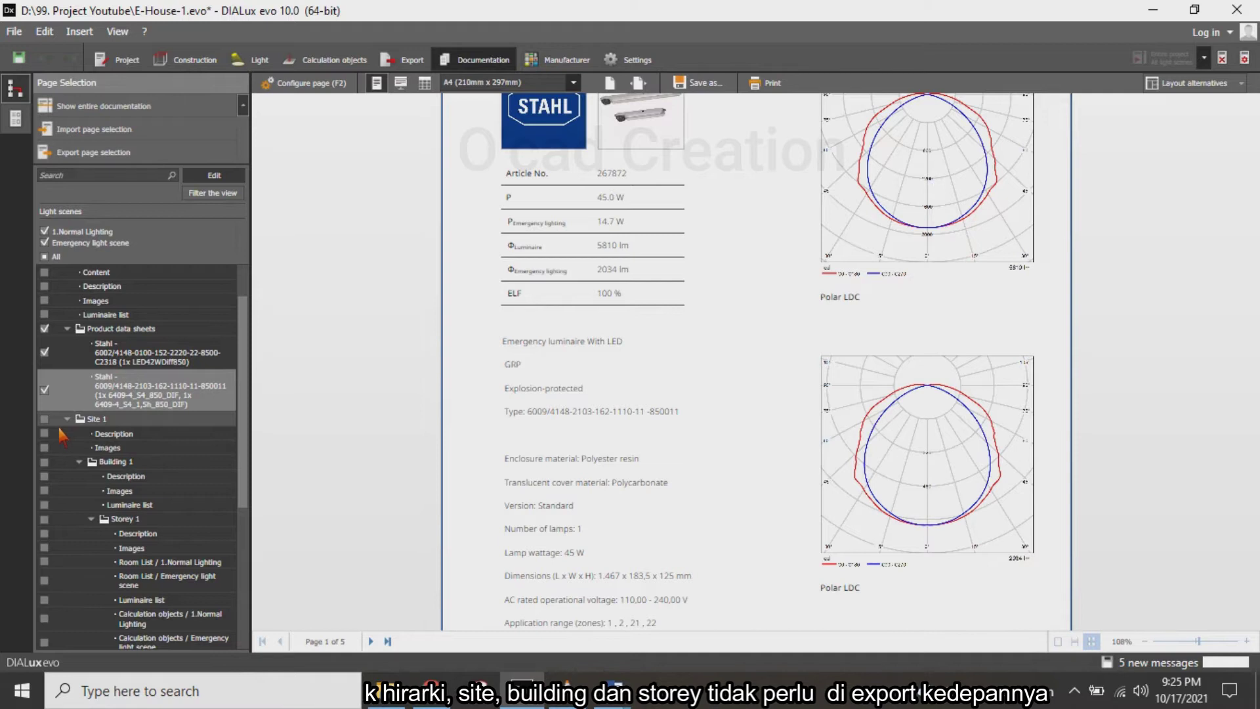
pyautogui.scroll(-5, 63, 434)
pyautogui.scroll(-1, 63, 439)
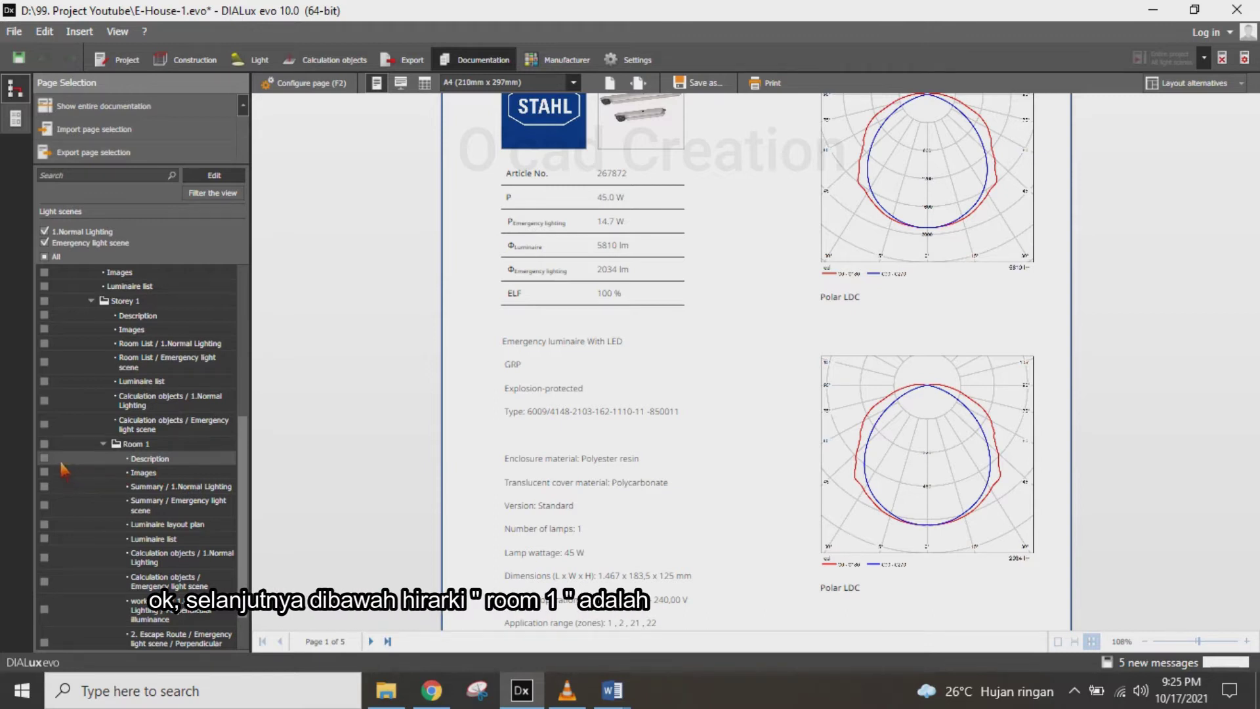
pyautogui.click(44, 457)
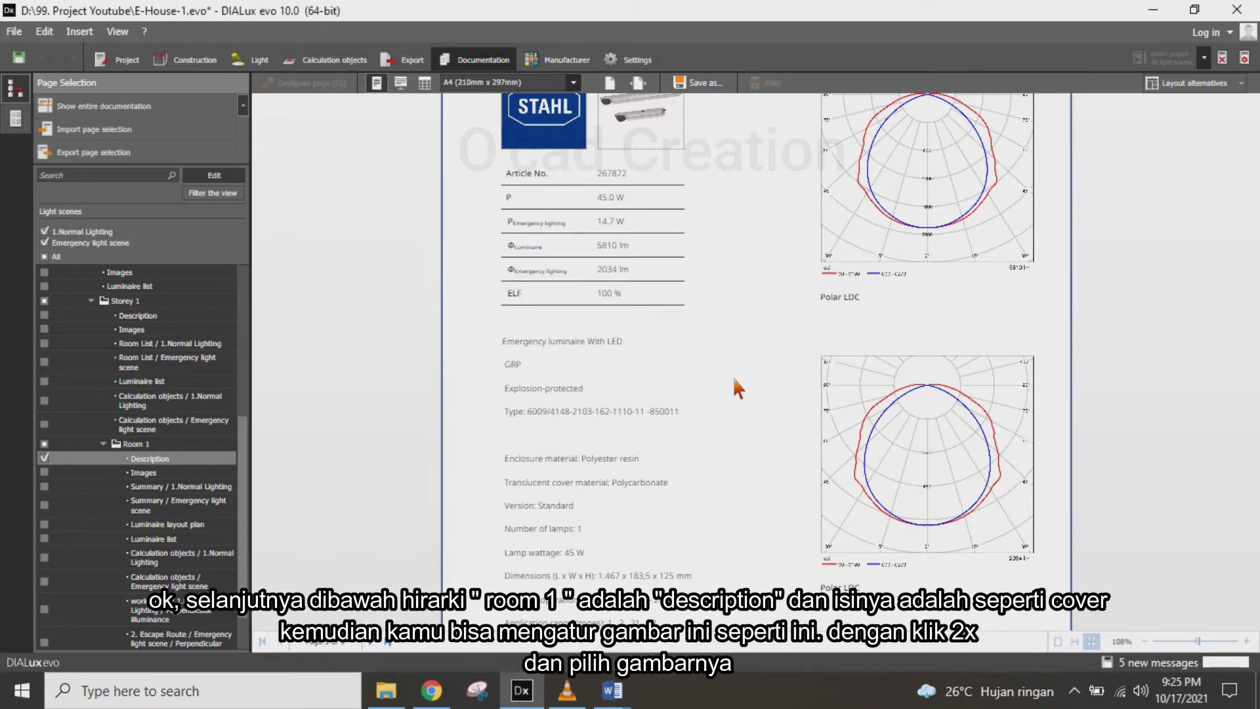
pyautogui.scroll(4, 733, 377)
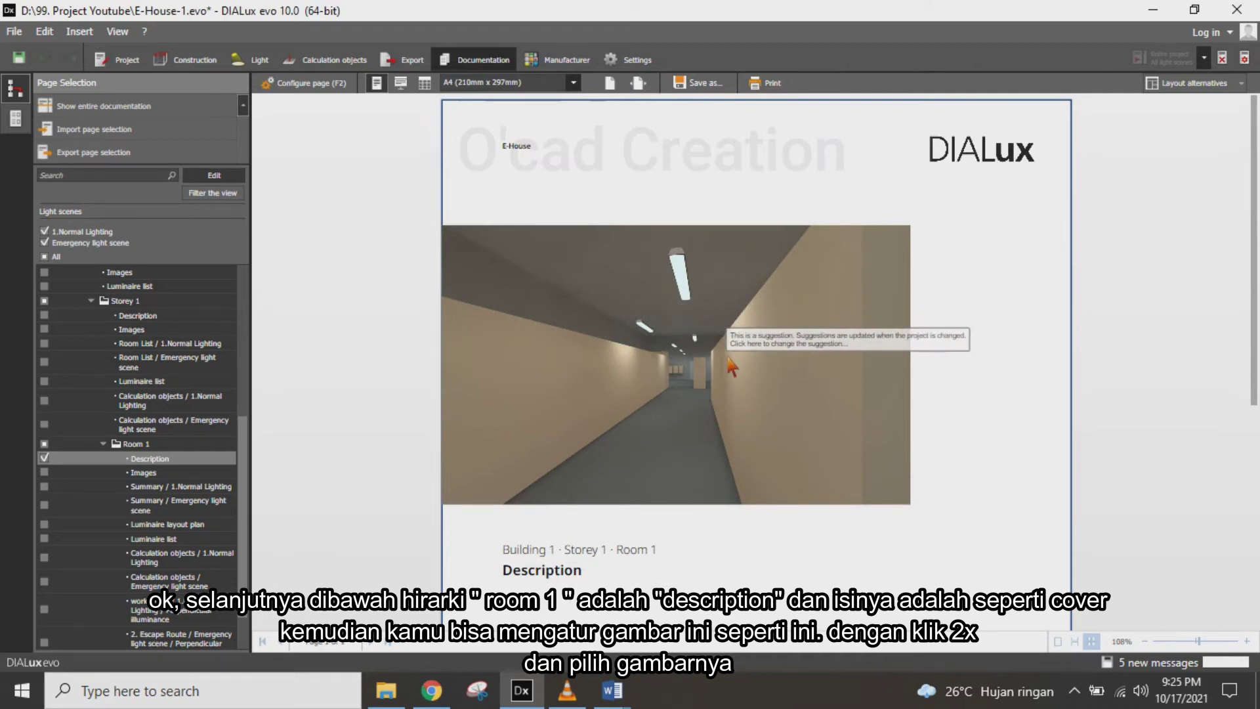
pyautogui.doubleClick(728, 358)
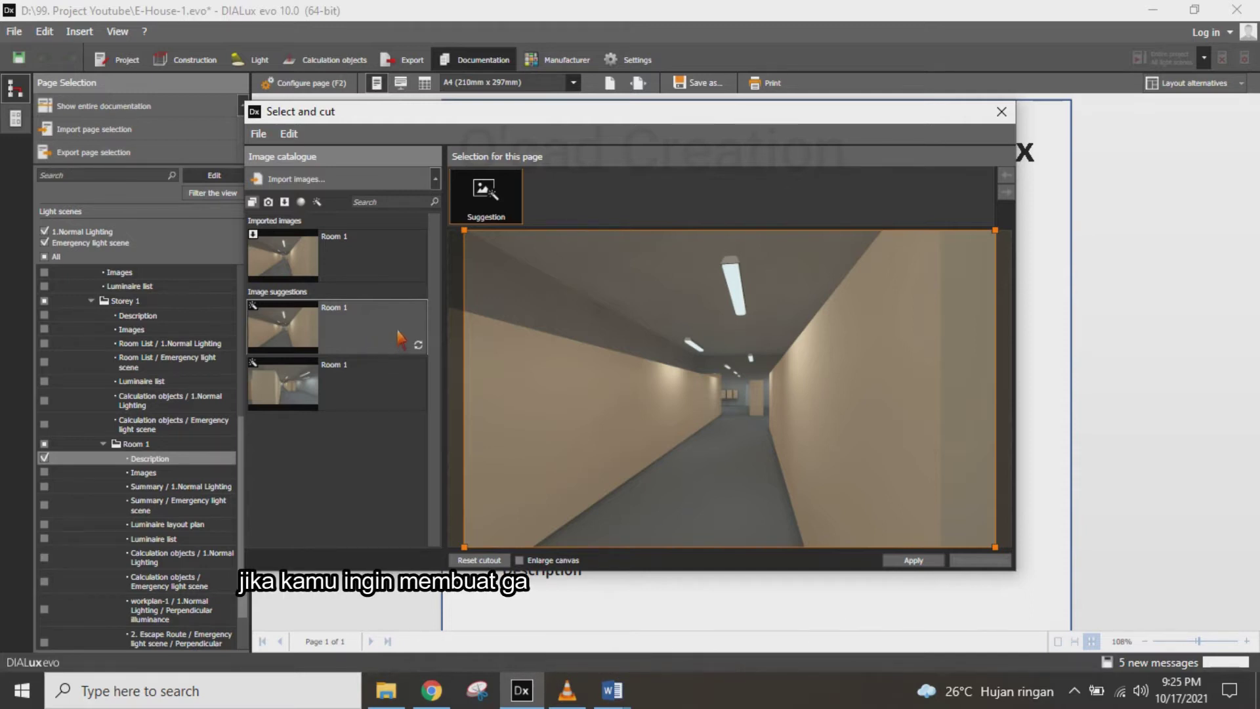
pyautogui.click(1002, 112)
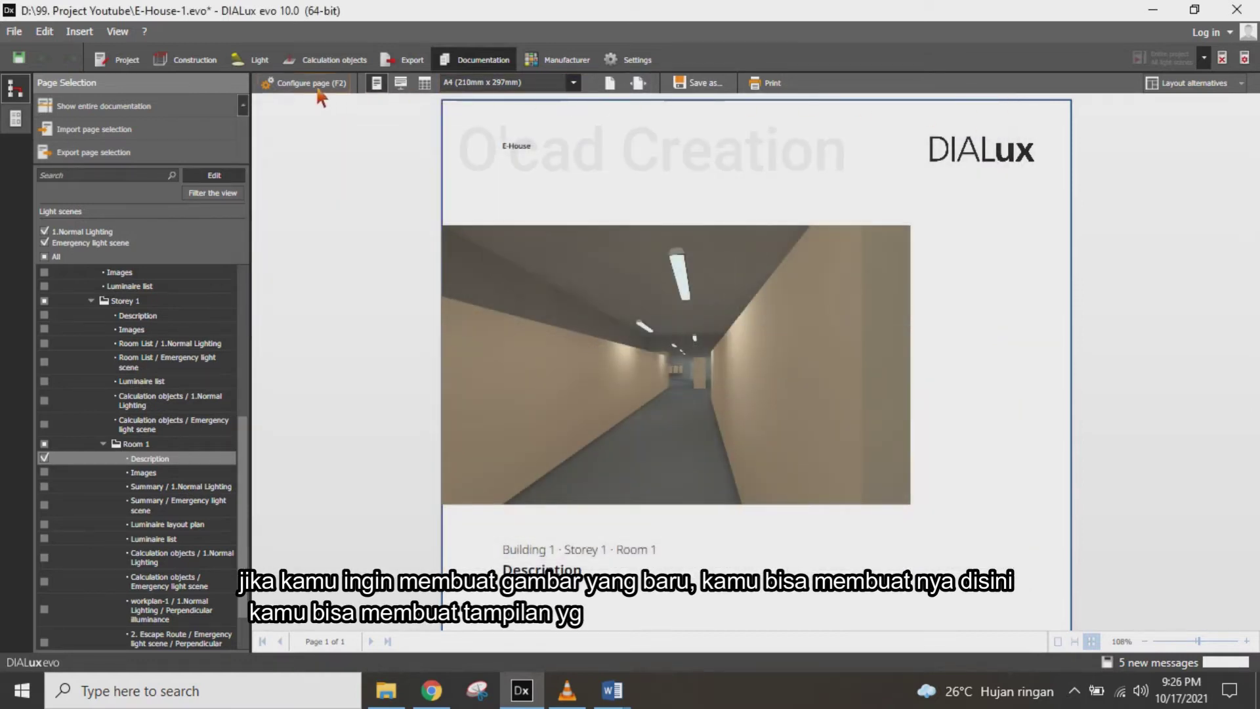
# Orient Storey 1 to an angled 3D view from above showing the whole interior, and save it as a new view
pyautogui.click(192, 67)
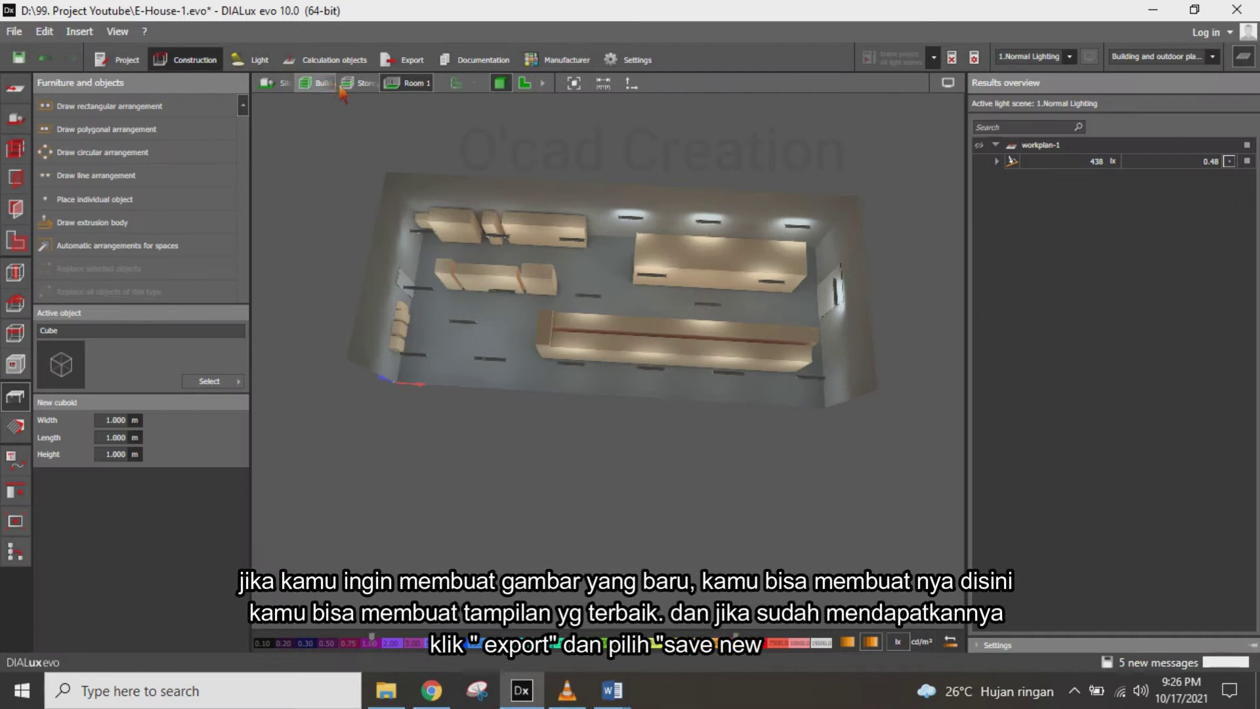
pyautogui.click(361, 84)
pyautogui.moveTo(632, 408)
pyautogui.mouseDown(button='middle')
pyautogui.moveTo(610, 436)
pyautogui.moveTo(578, 397)
pyautogui.moveTo(702, 337)
pyautogui.moveTo(738, 361)
pyautogui.moveTo(773, 360)
pyautogui.moveTo(688, 378)
pyautogui.moveTo(635, 407)
pyautogui.mouseUp(button='middle')
pyautogui.scroll(-2, 634, 407)
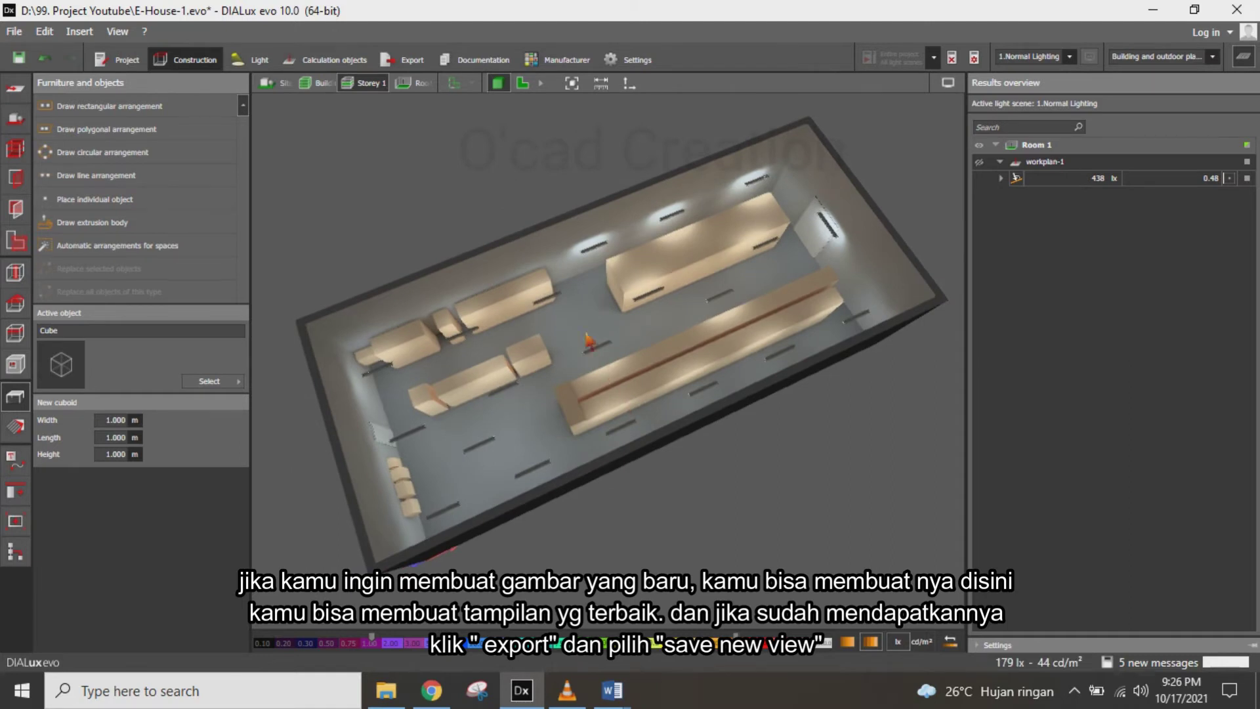
pyautogui.click(414, 61)
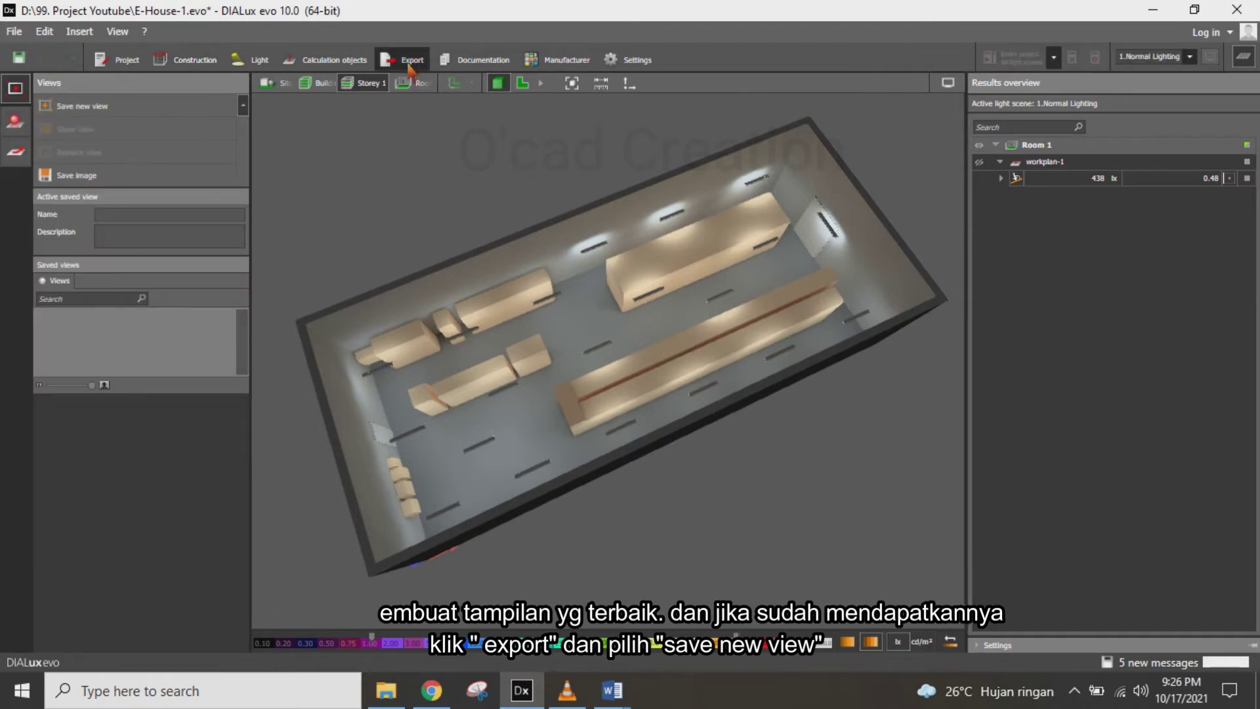
pyautogui.click(125, 107)
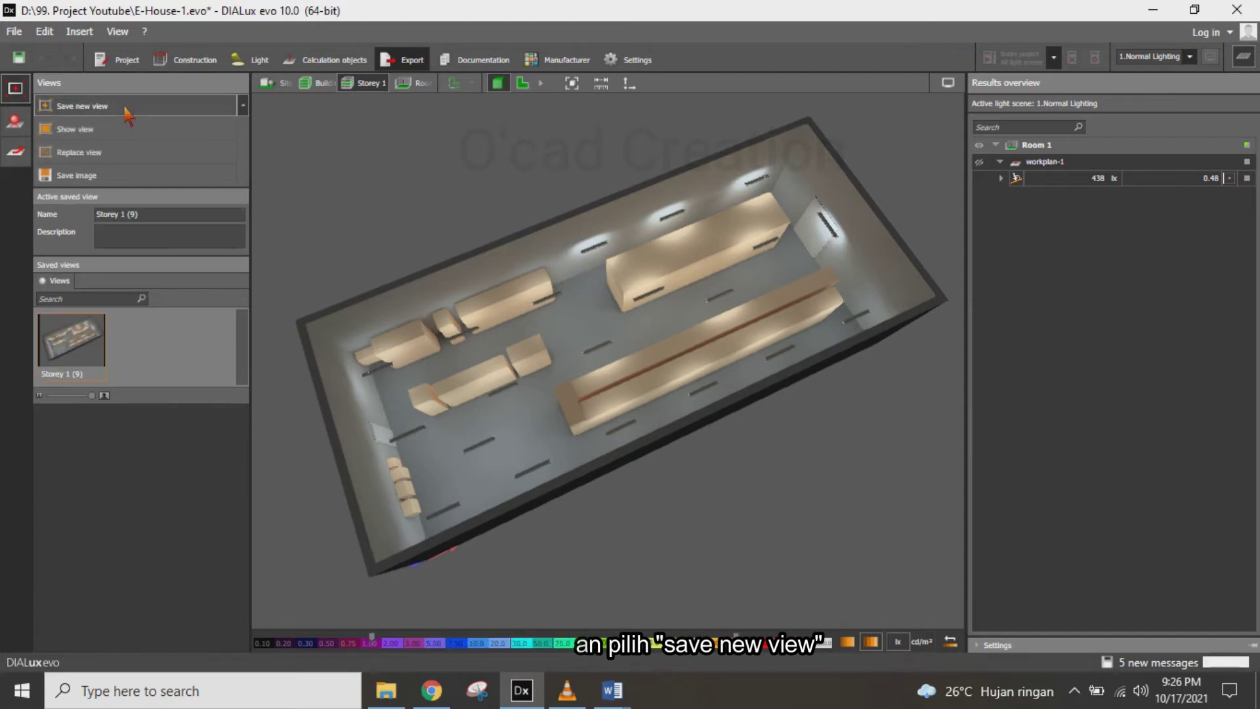
# Name the saved Storey 1 view "view-1" and give it the description "E-House"
pyautogui.click(155, 217)
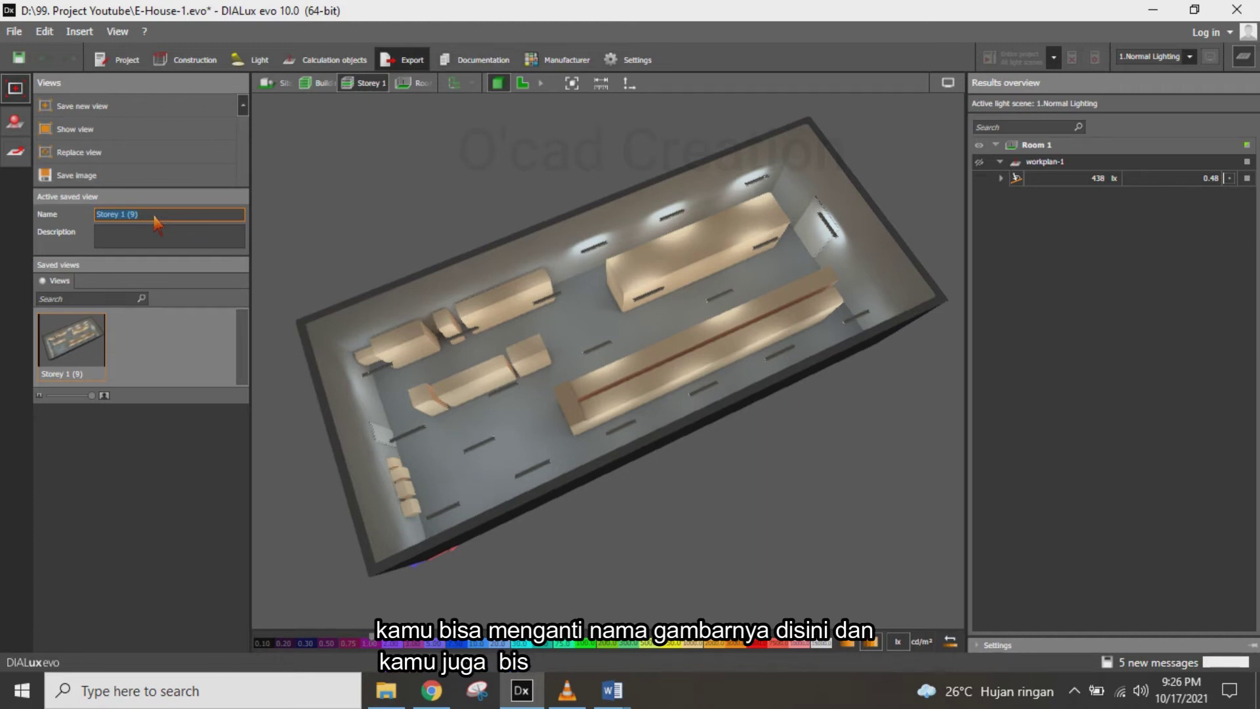
pyautogui.write('V')
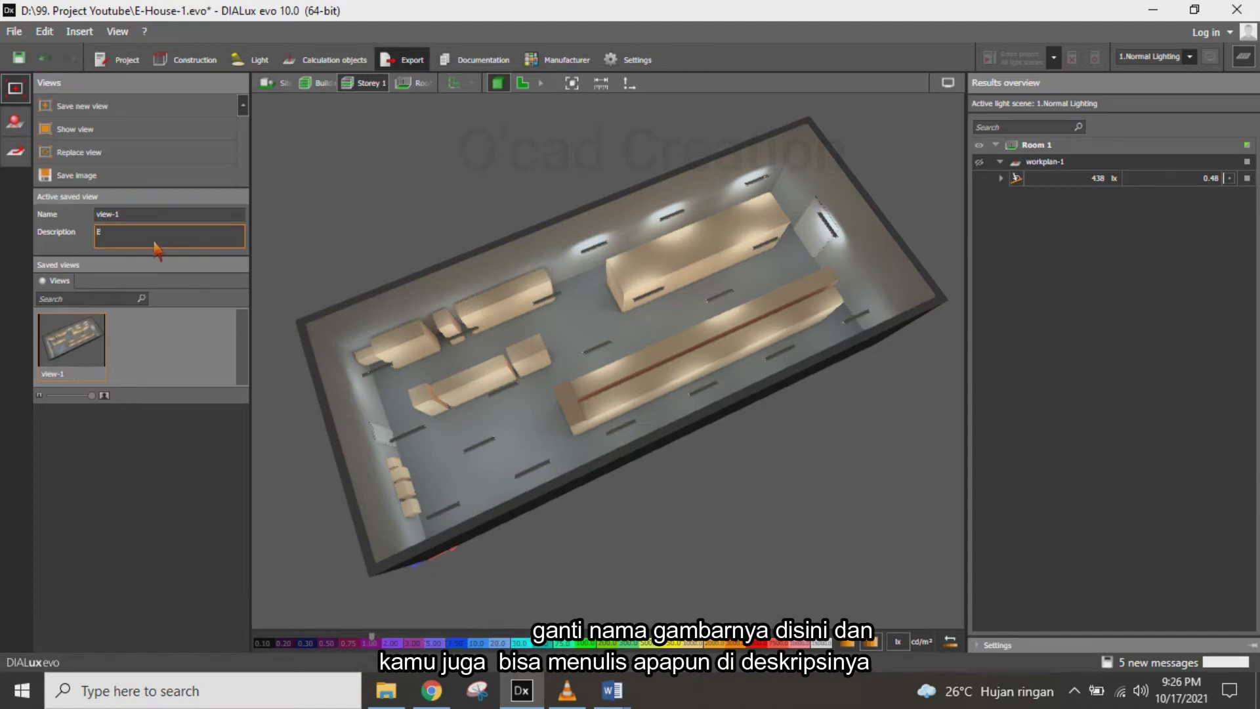
pyautogui.write('E-House')
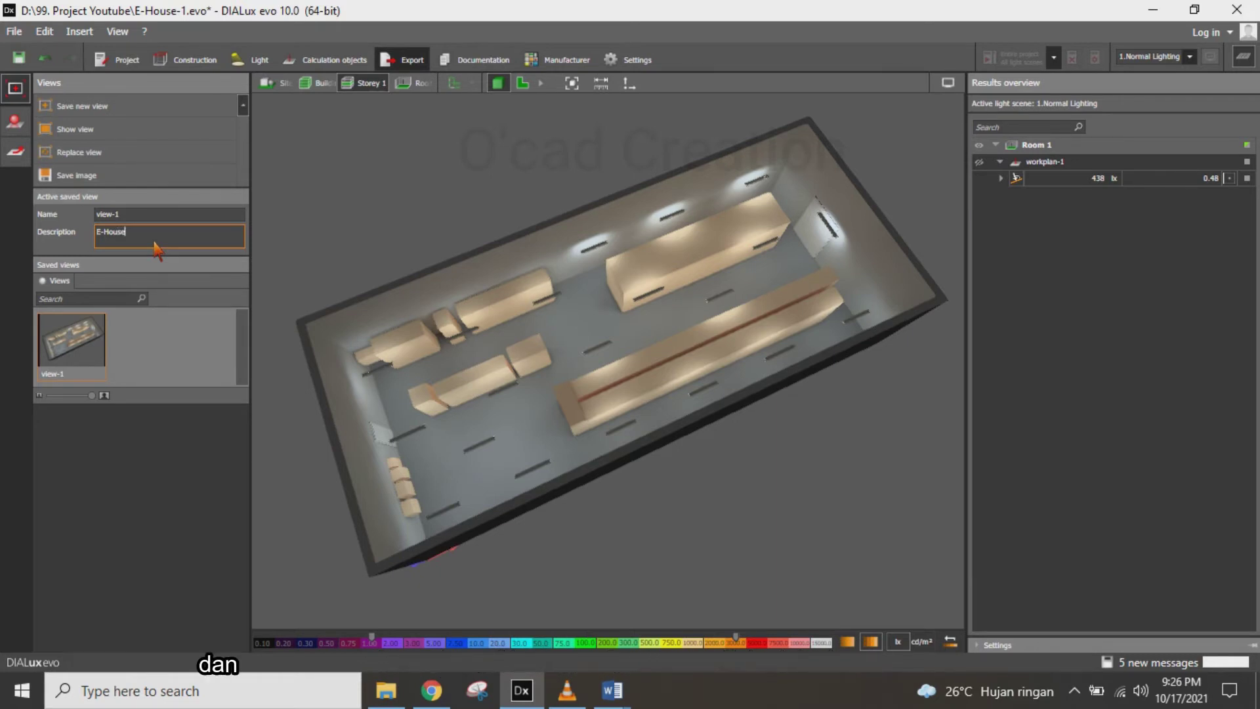
pyautogui.click(165, 219)
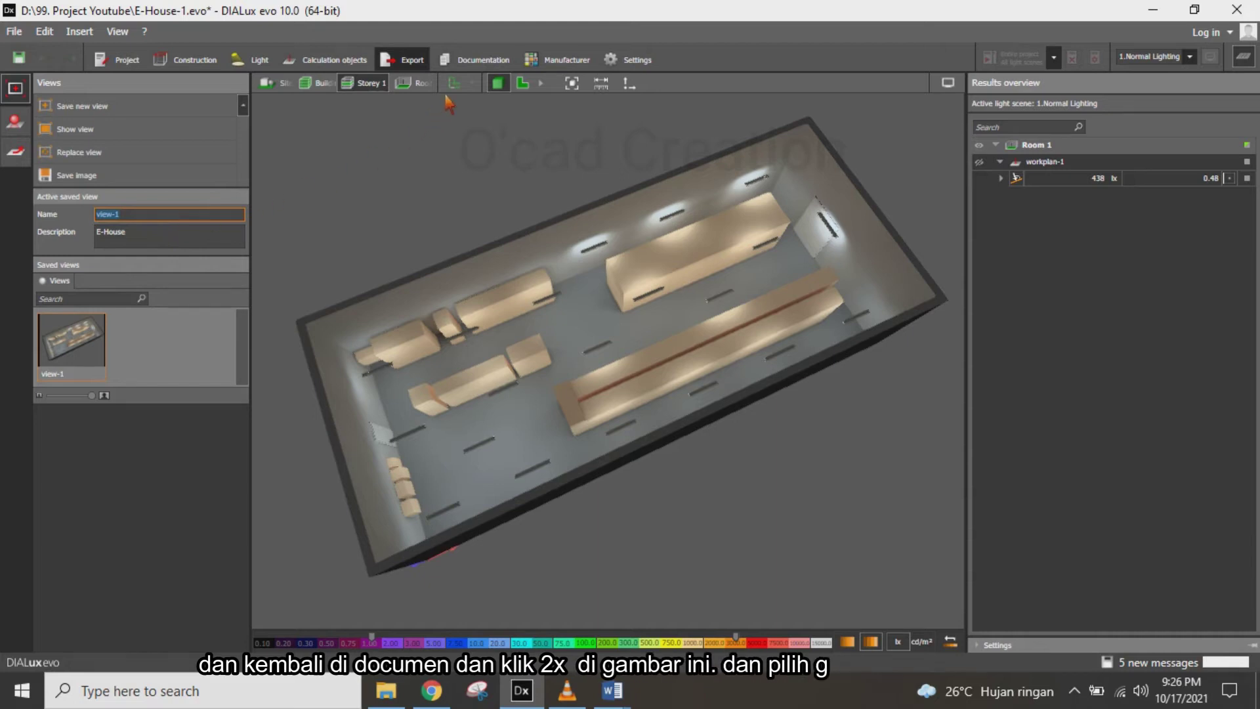
# Replace the suggested picture on Room 1's Description page with view-1, shifting the cutout up to the upper edge of the building
pyautogui.click(478, 62)
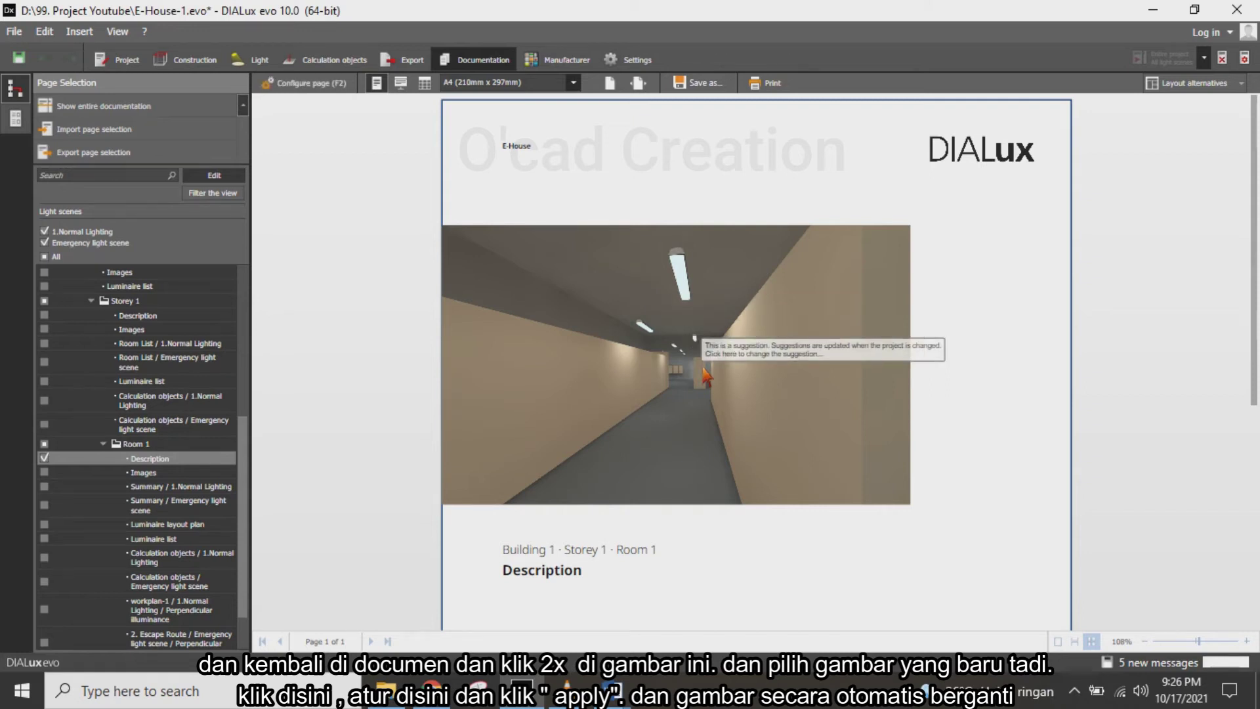
pyautogui.doubleClick(705, 372)
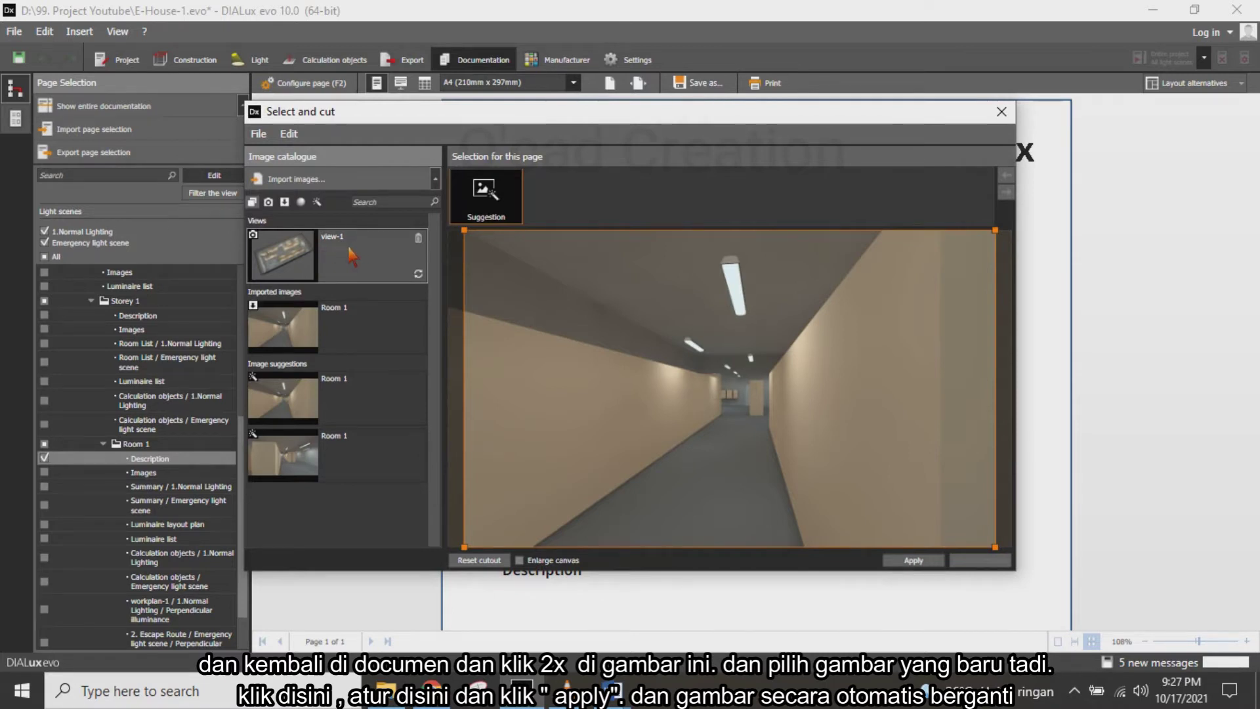
pyautogui.doubleClick(428, 285)
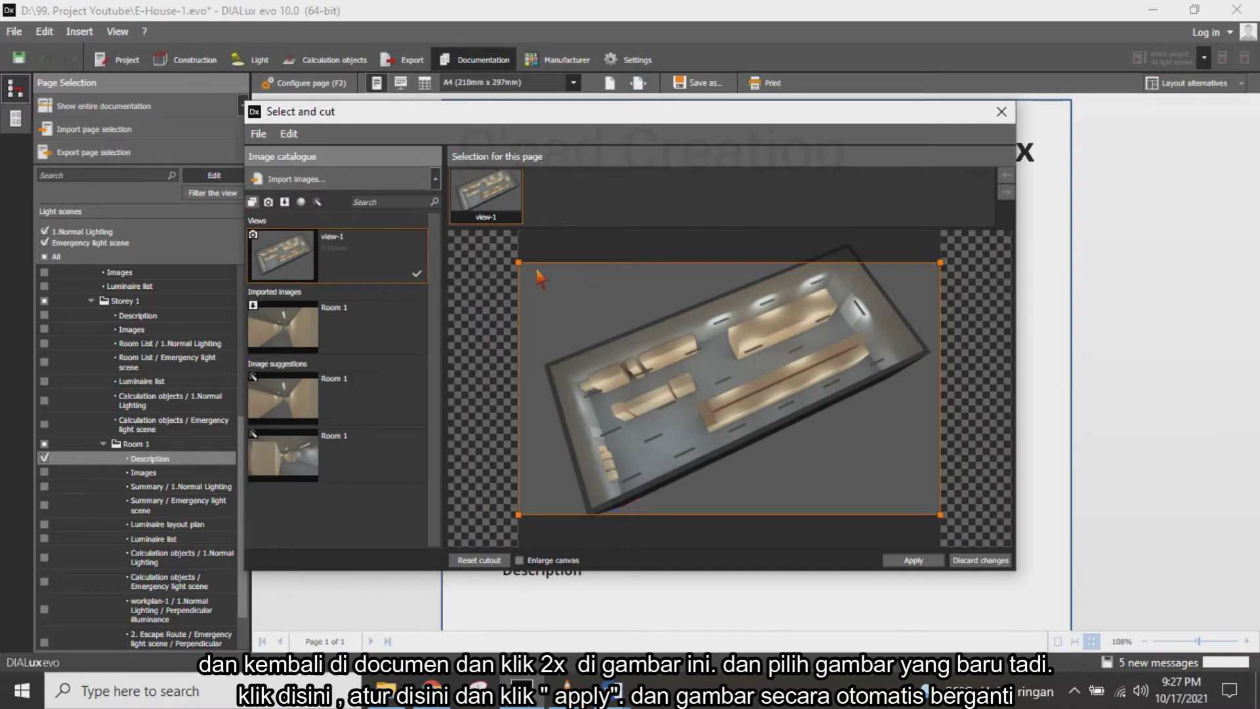
pyautogui.moveTo(540, 278); pyautogui.dragTo(541, 262)
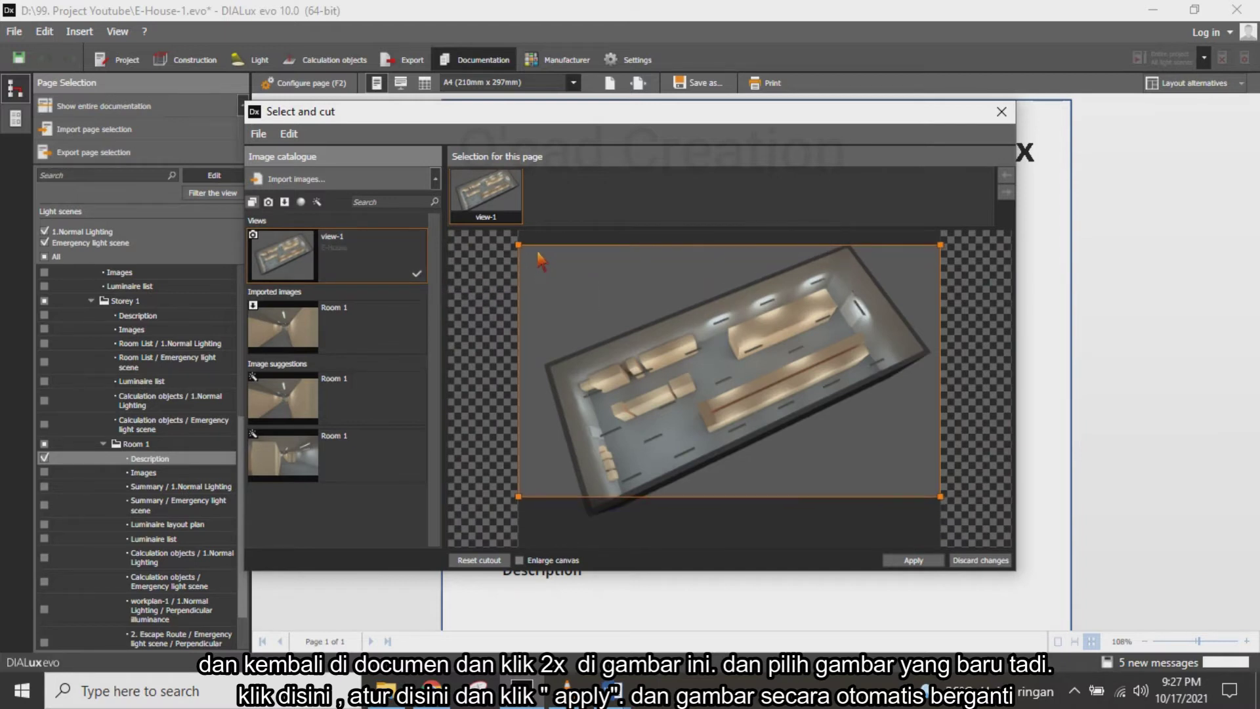
pyautogui.click(928, 561)
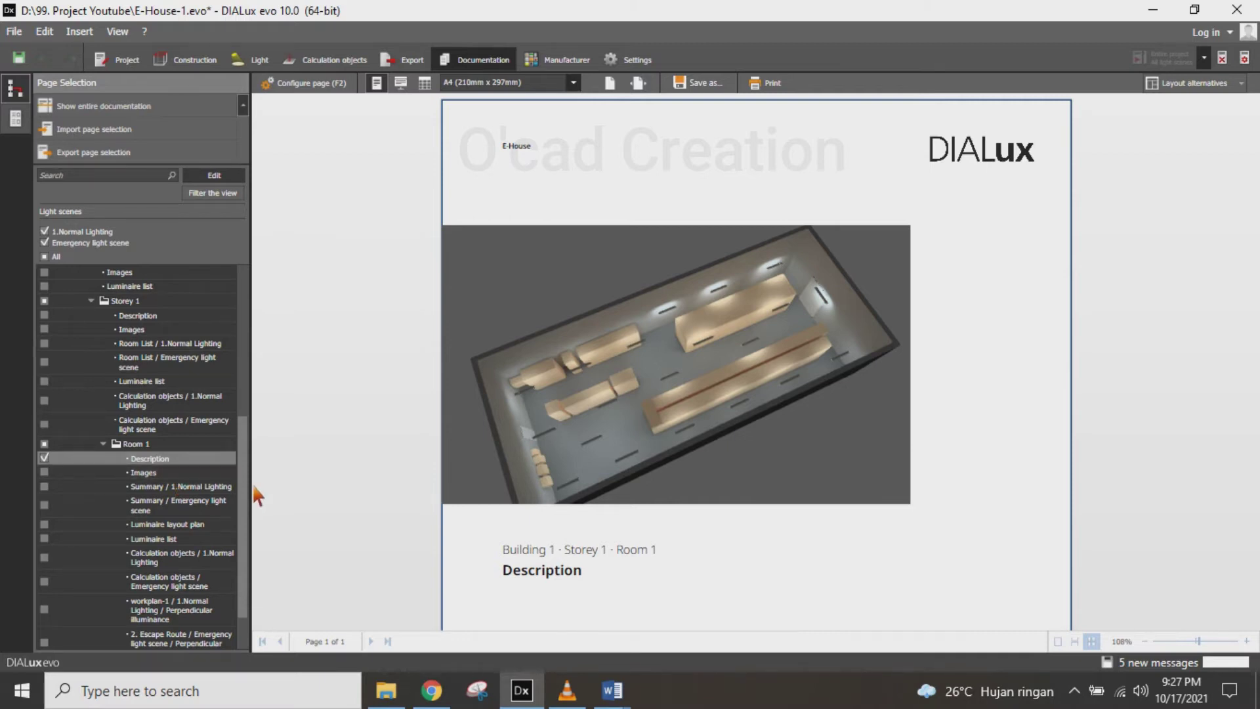
# Include Room 1's Summary / 1.Normal Lighting in the documentation and examine the luminaire plan and room data on its first page
pyautogui.scroll(-1, 252, 491)
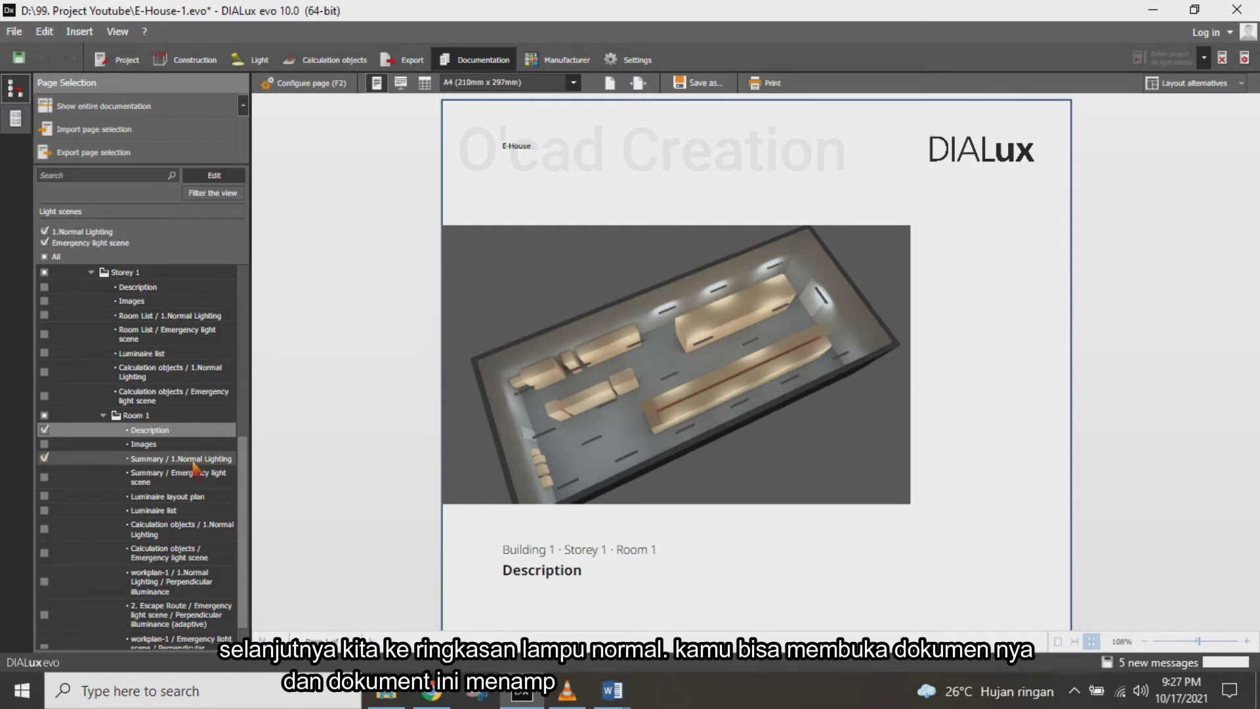
pyautogui.click(97, 463)
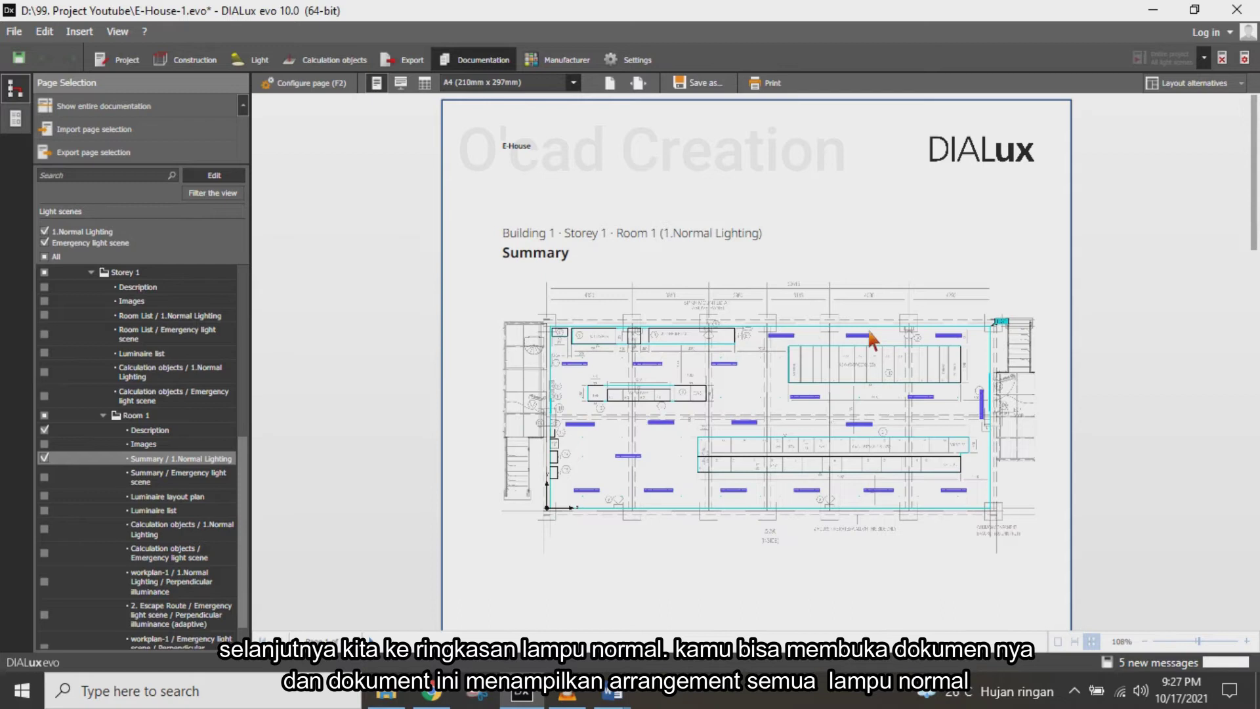
pyautogui.scroll(-1, 918, 303)
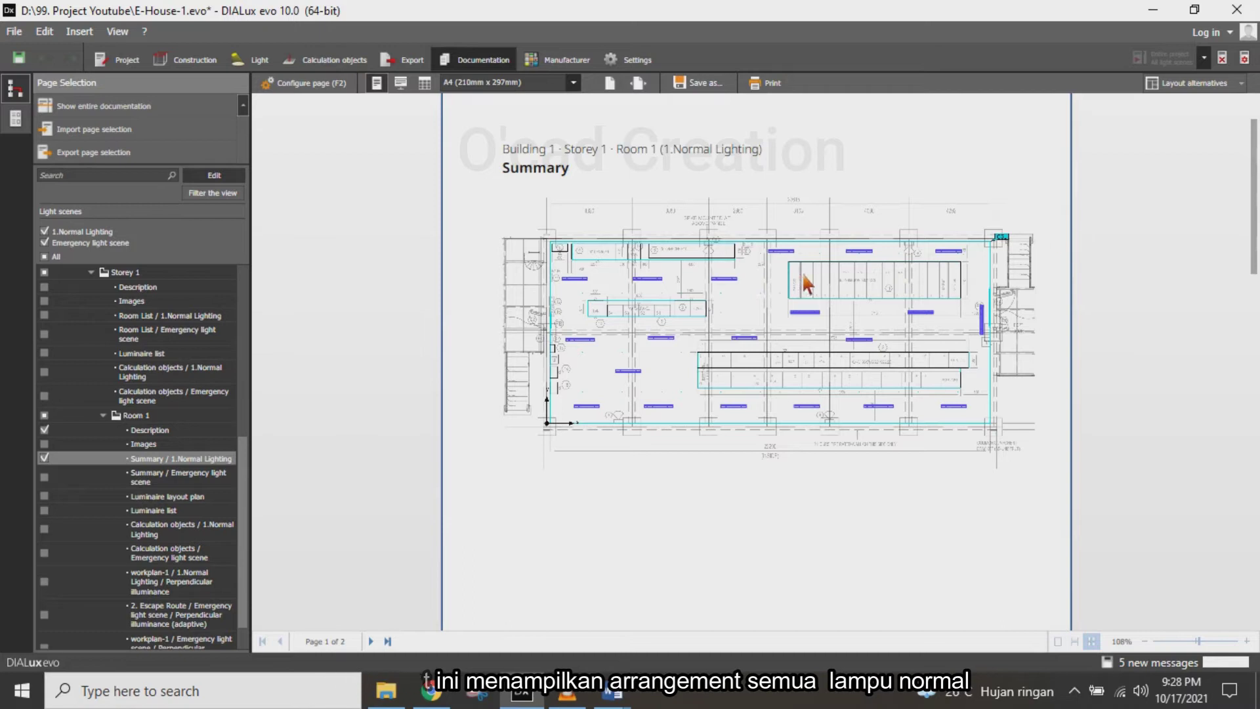
pyautogui.scroll(-2, 1257, 249)
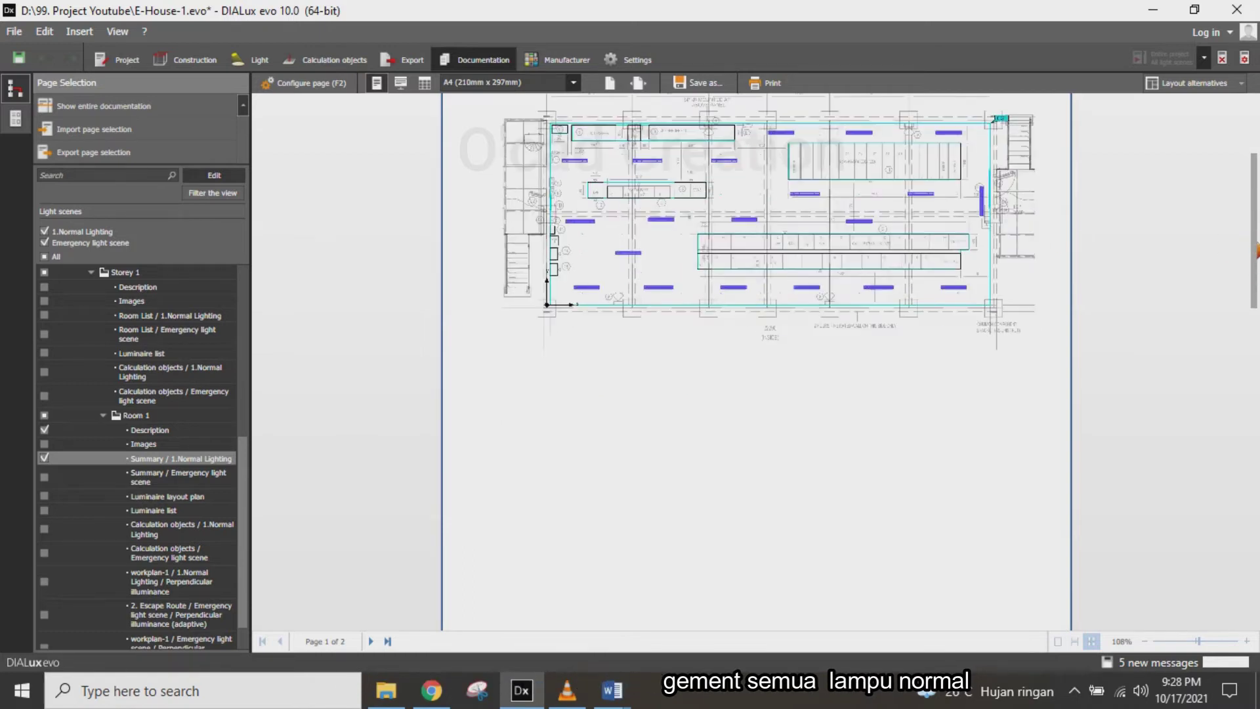
pyautogui.scroll(-4, 1257, 249)
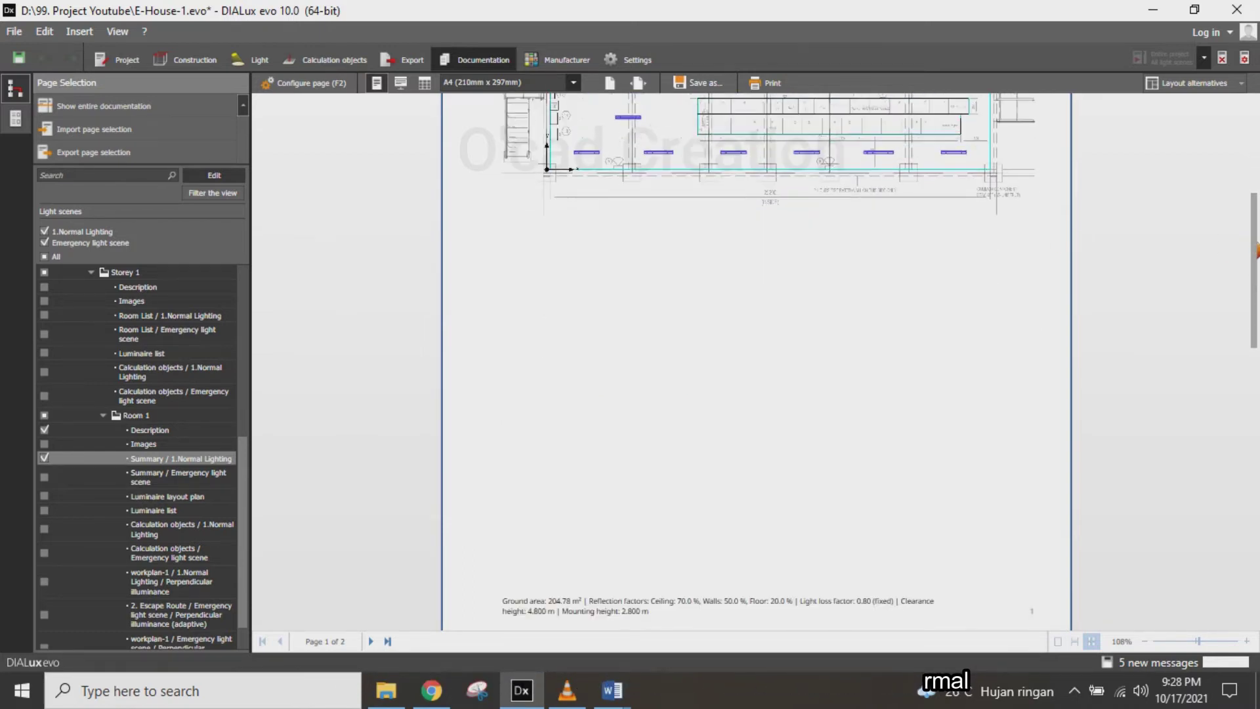
pyautogui.scroll(-1, 1257, 250)
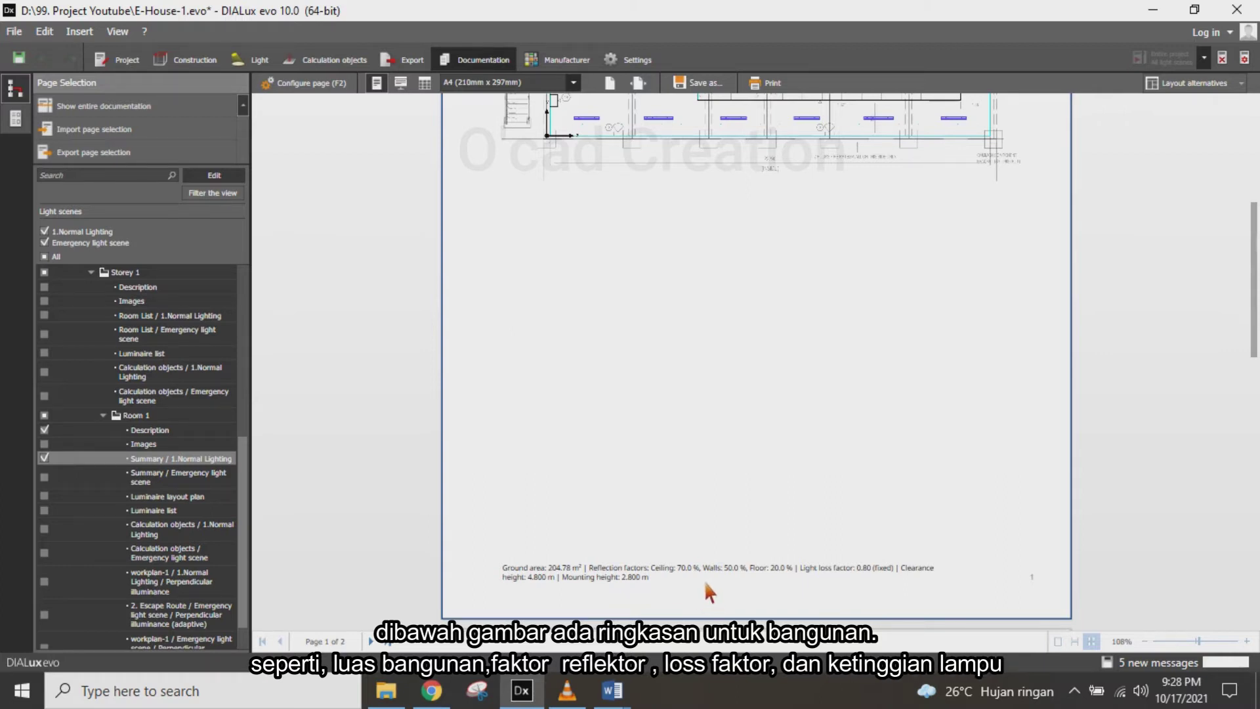
# Review the consumption results and luminaire list on the second page of the normal lighting summary
pyautogui.scroll(-4, 706, 583)
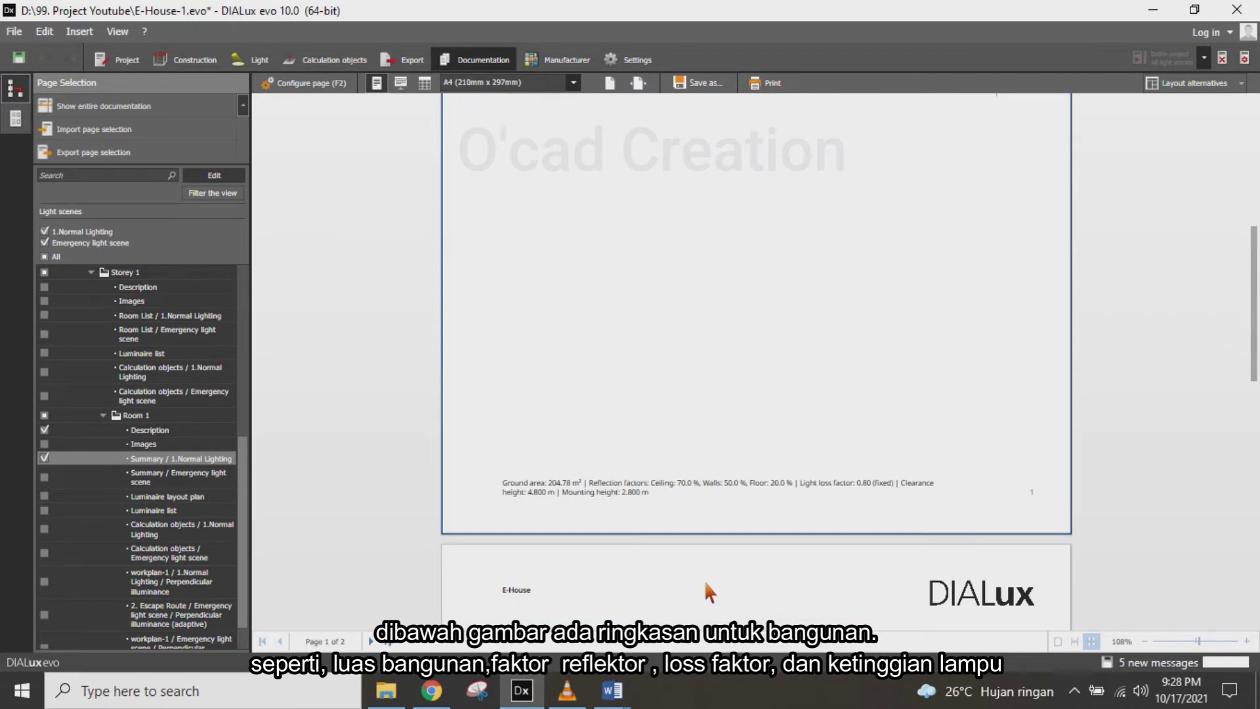
pyautogui.scroll(-1, 709, 591)
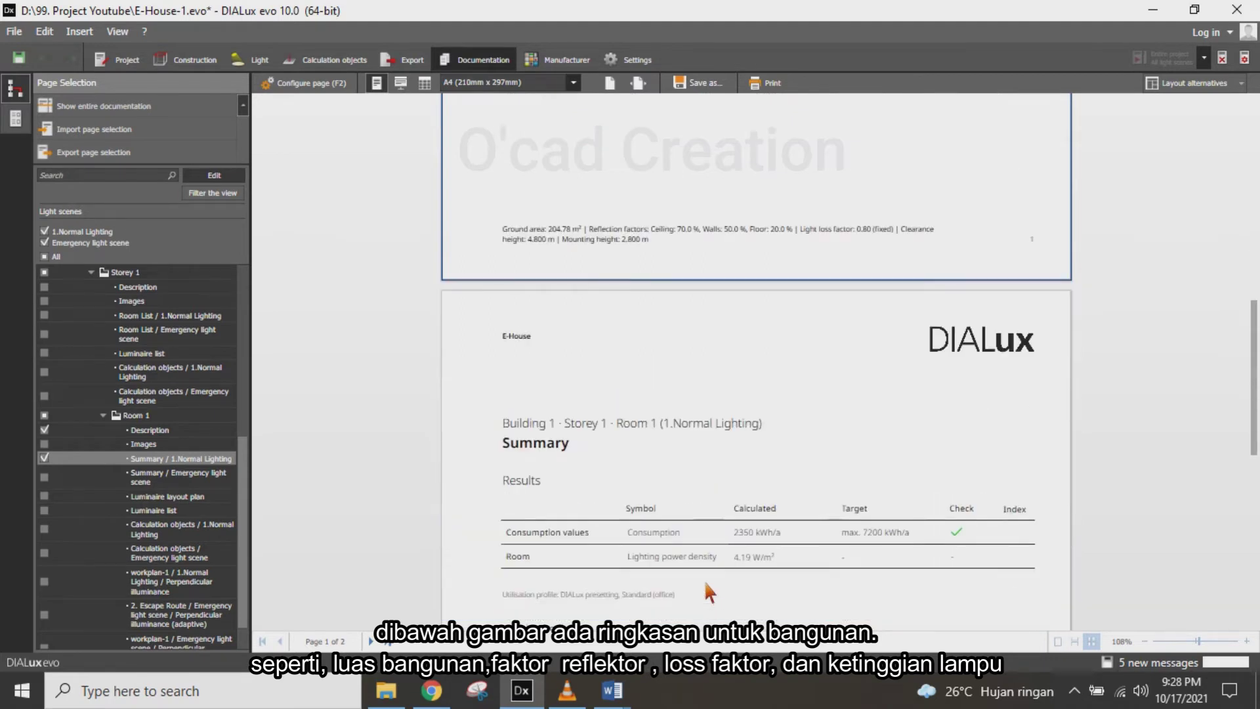
pyautogui.scroll(-1, 709, 590)
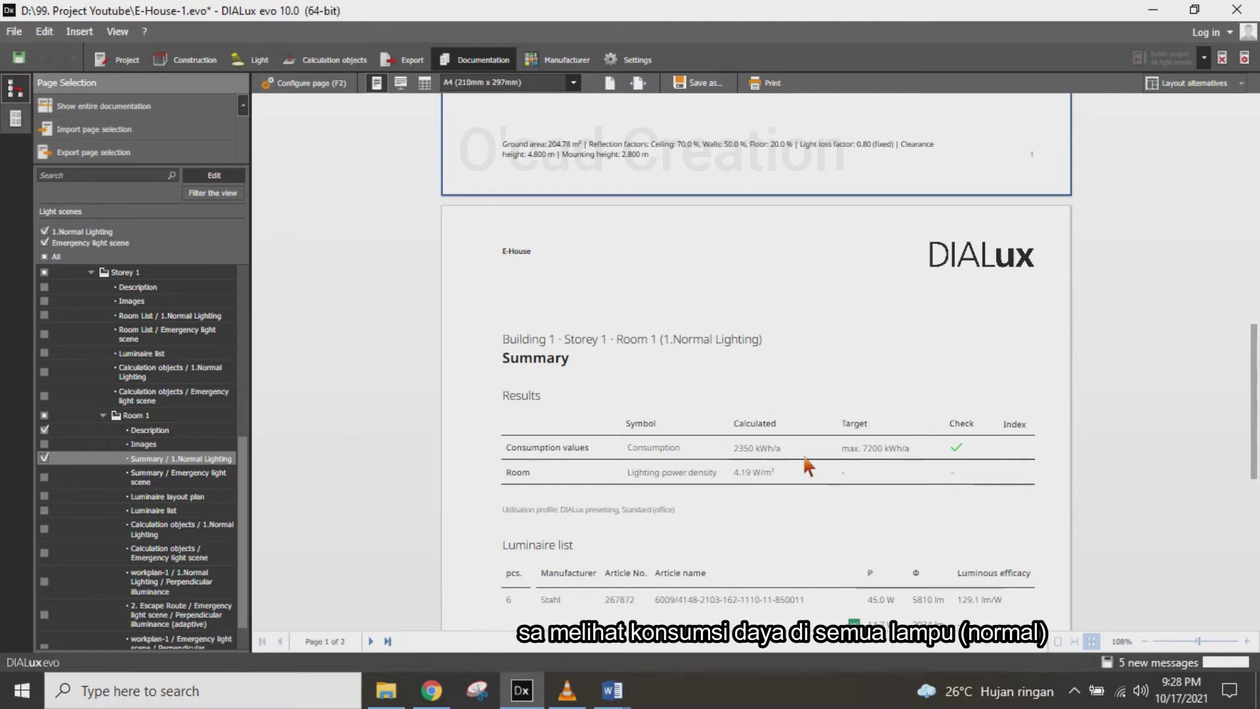
pyautogui.scroll(-2, 805, 460)
pyautogui.scroll(-2, 805, 457)
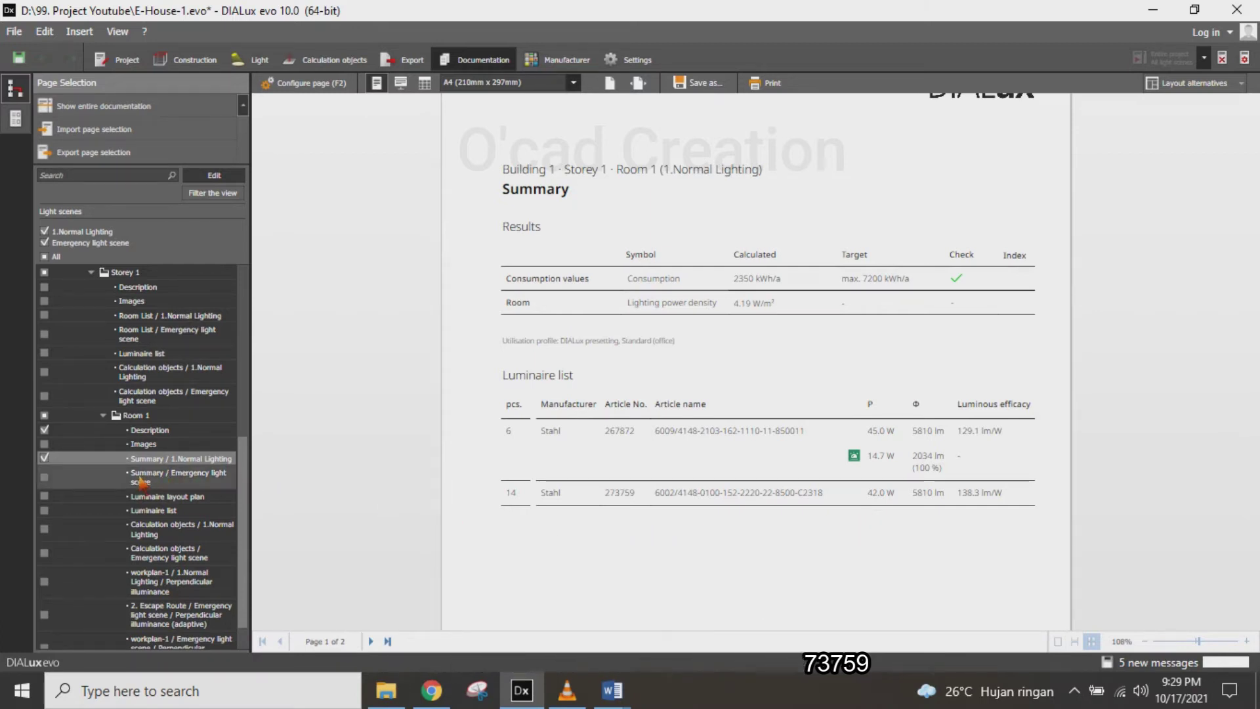
pyautogui.scroll(8, 778, 412)
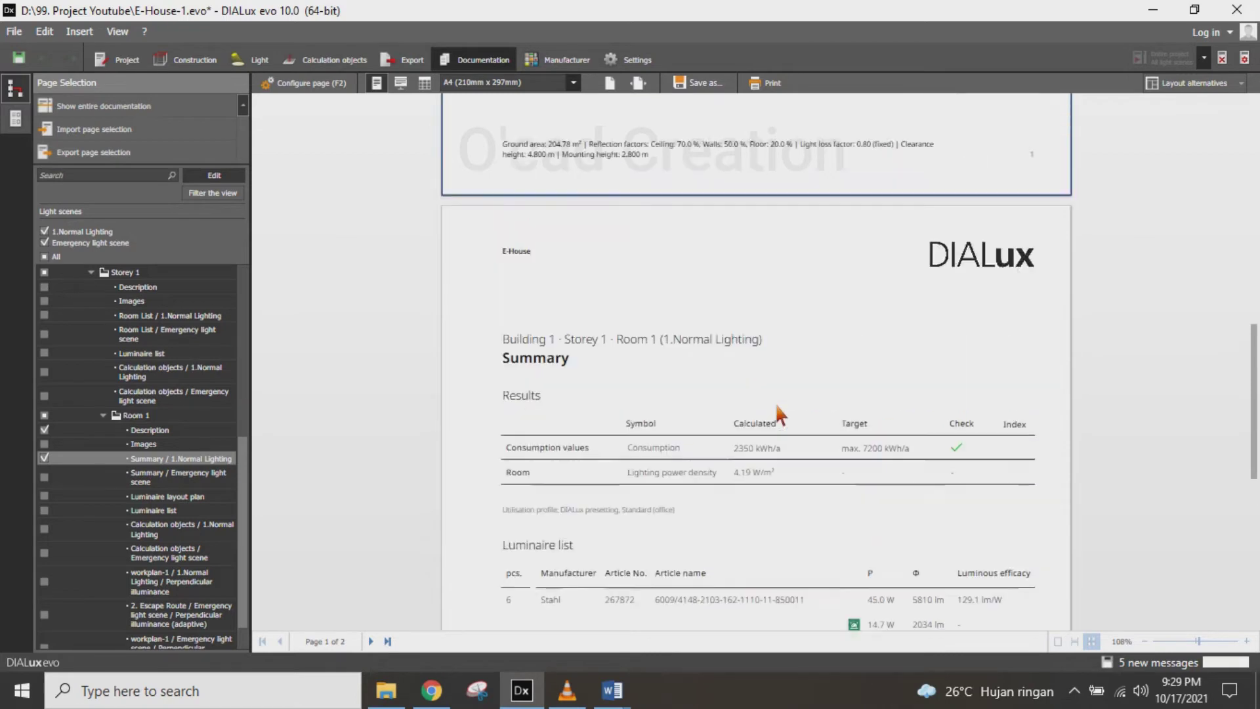
pyautogui.scroll(2, 775, 403)
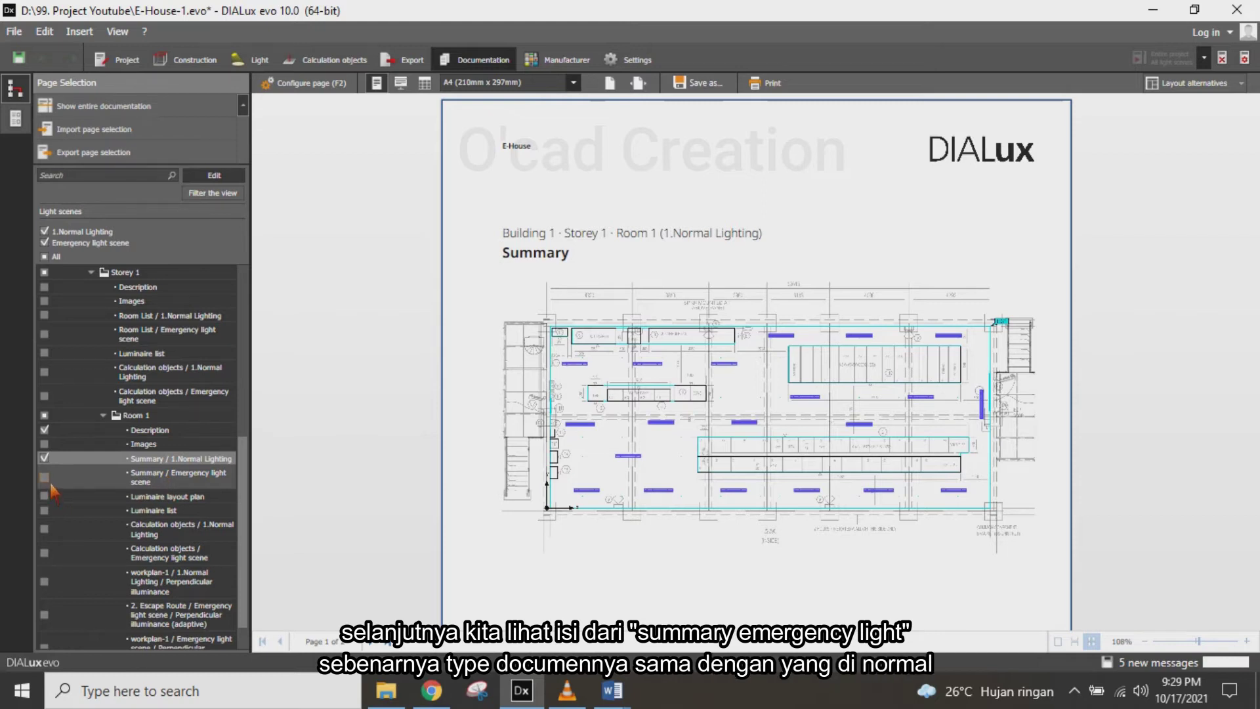
# Include Room 1's Summary / Emergency light scene in the documentation and review its luminaire plan, escape route results and luminaire list
pyautogui.click(173, 486)
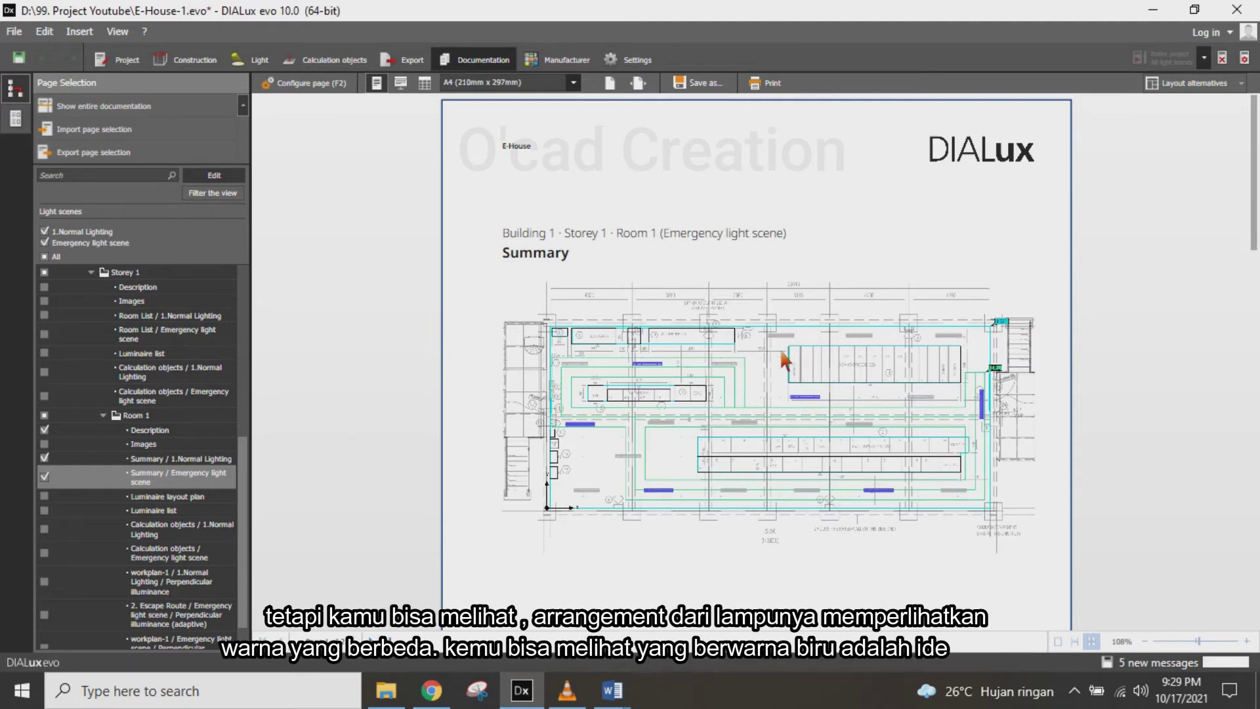
pyautogui.scroll(-2, 781, 357)
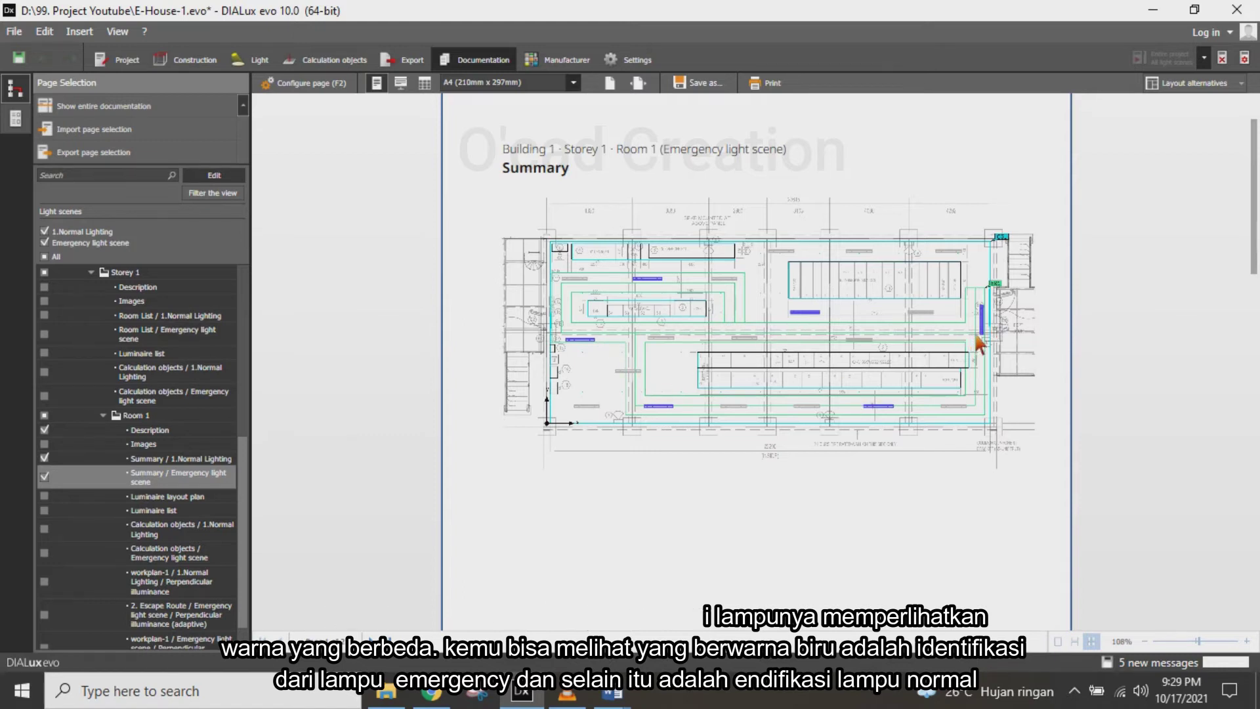
pyautogui.scroll(-4, 976, 336)
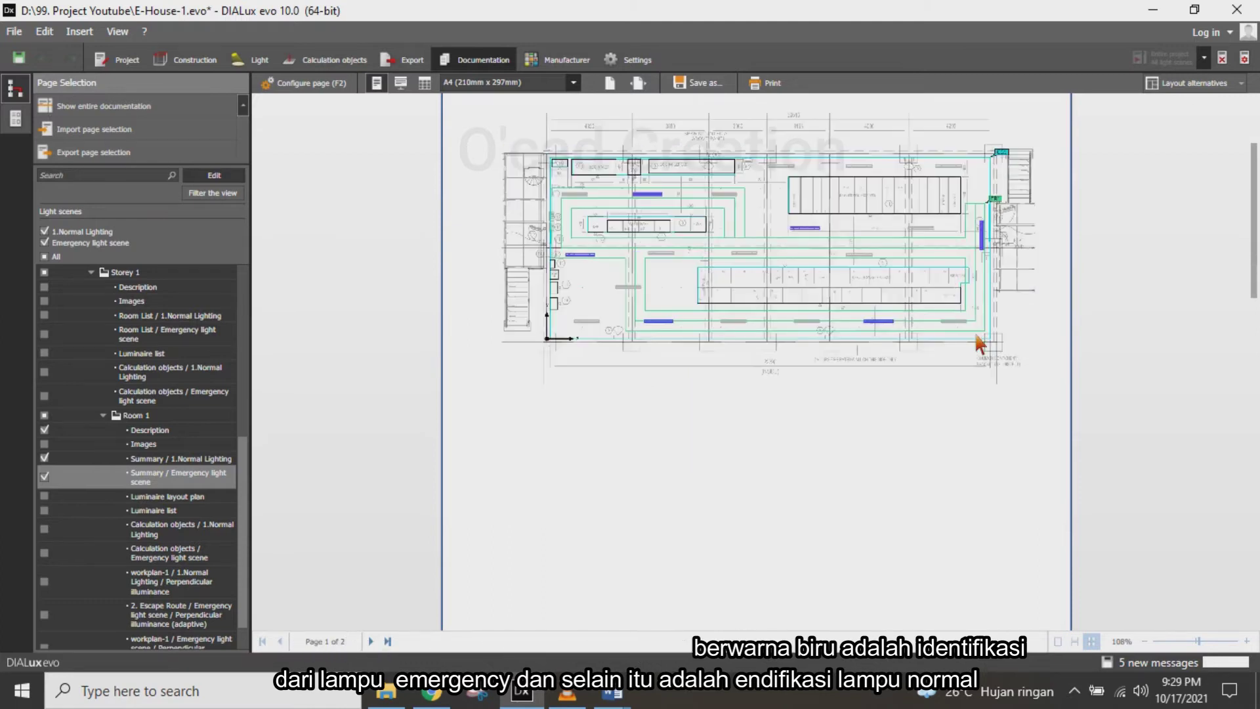
pyautogui.scroll(-1, 975, 336)
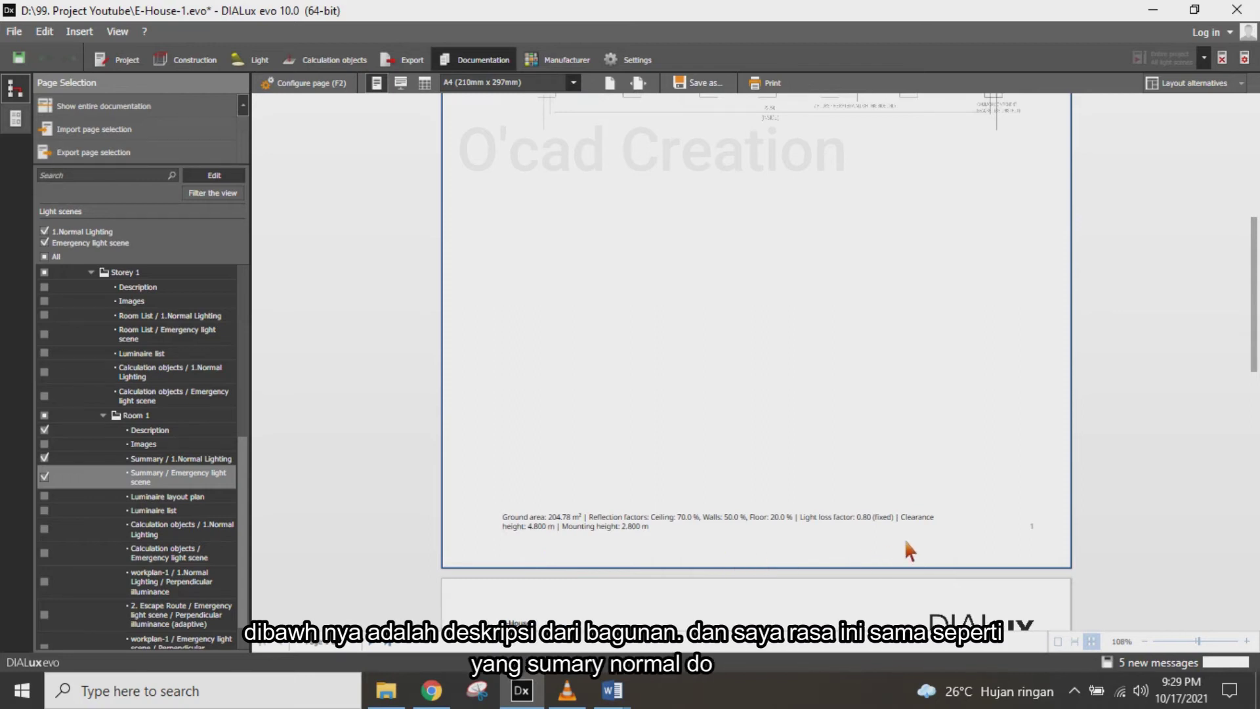
pyautogui.scroll(-5, 906, 542)
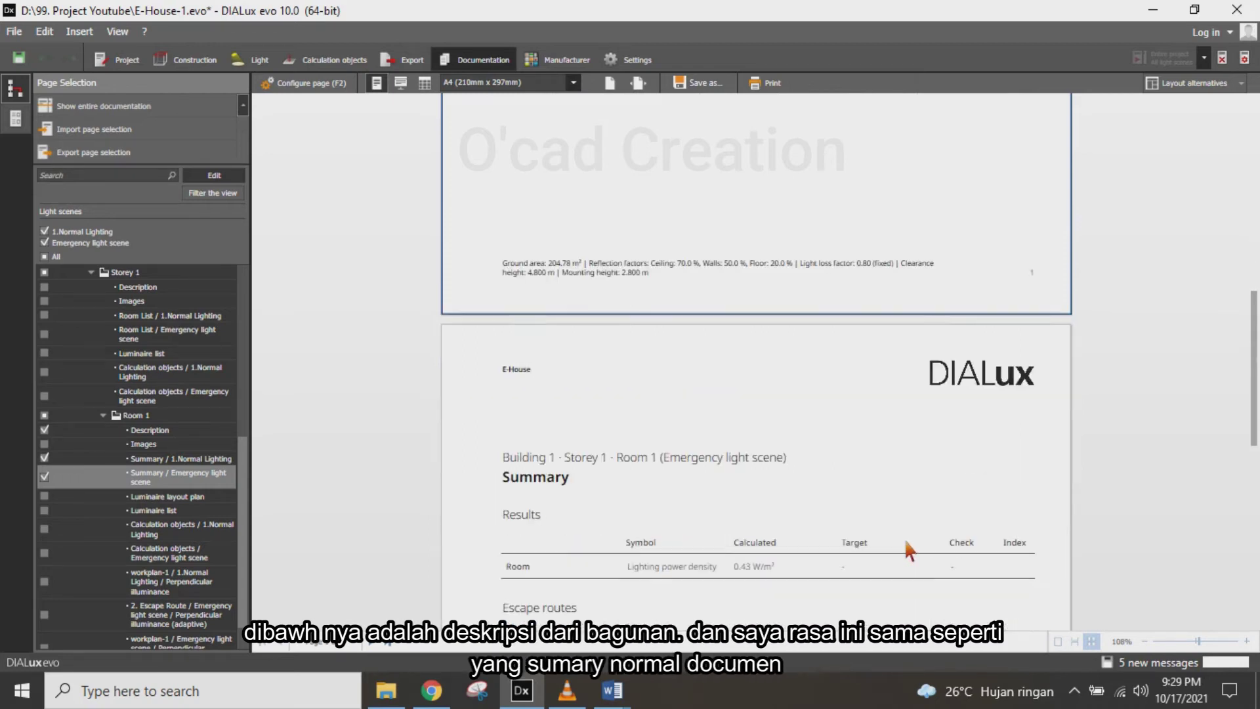
pyautogui.scroll(-2, 906, 543)
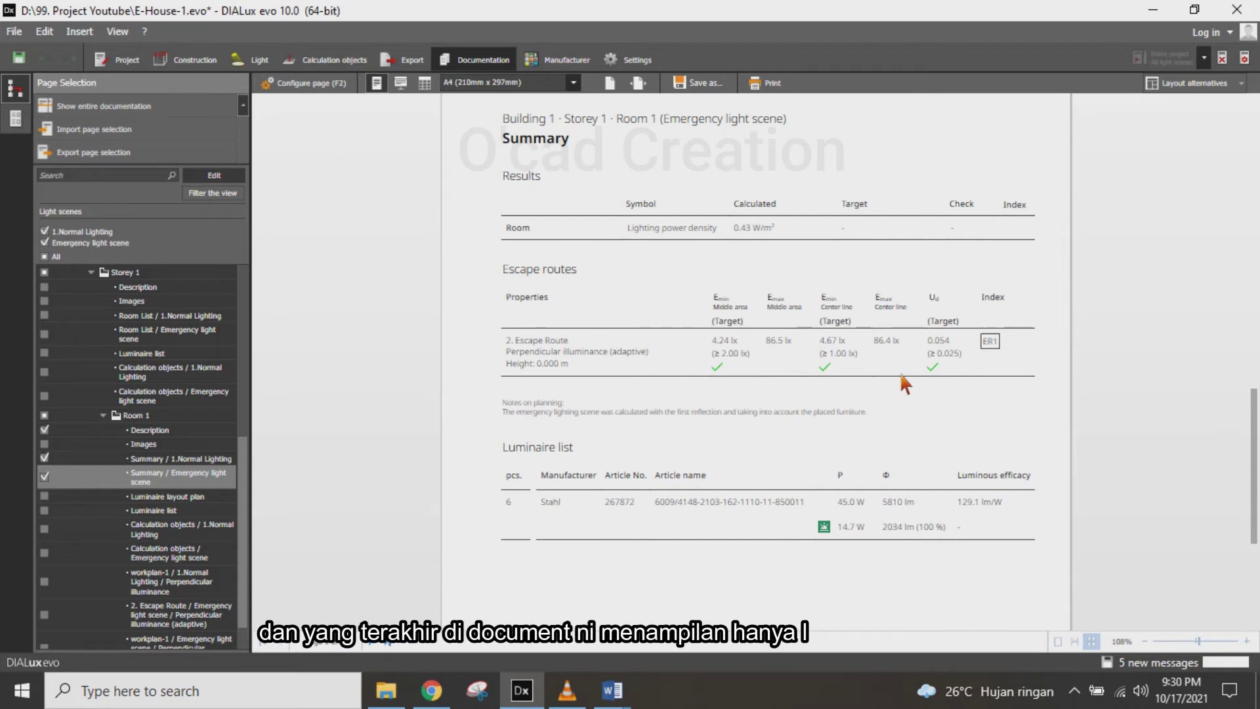
pyautogui.scroll(-2, 902, 376)
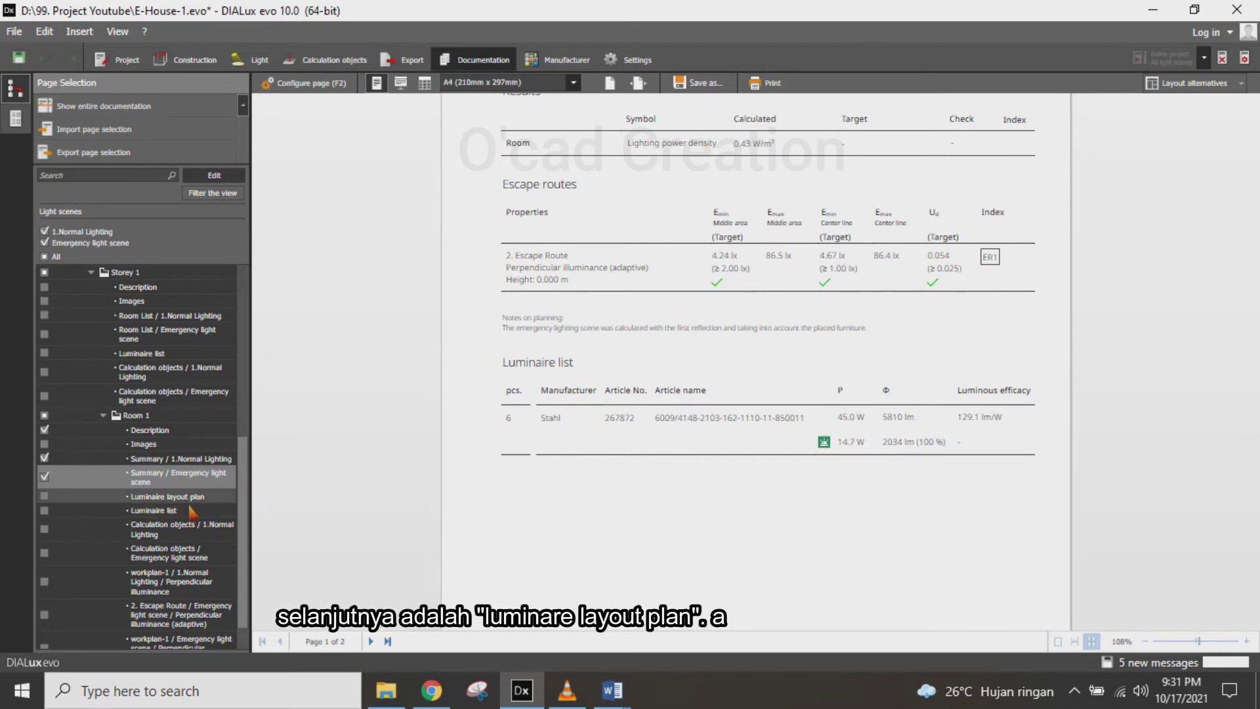
# Include Room 1's Luminaire layout plan in the documentation and examine the numbered luminaires and emergency symbols on the drawing
pyautogui.click(46, 497)
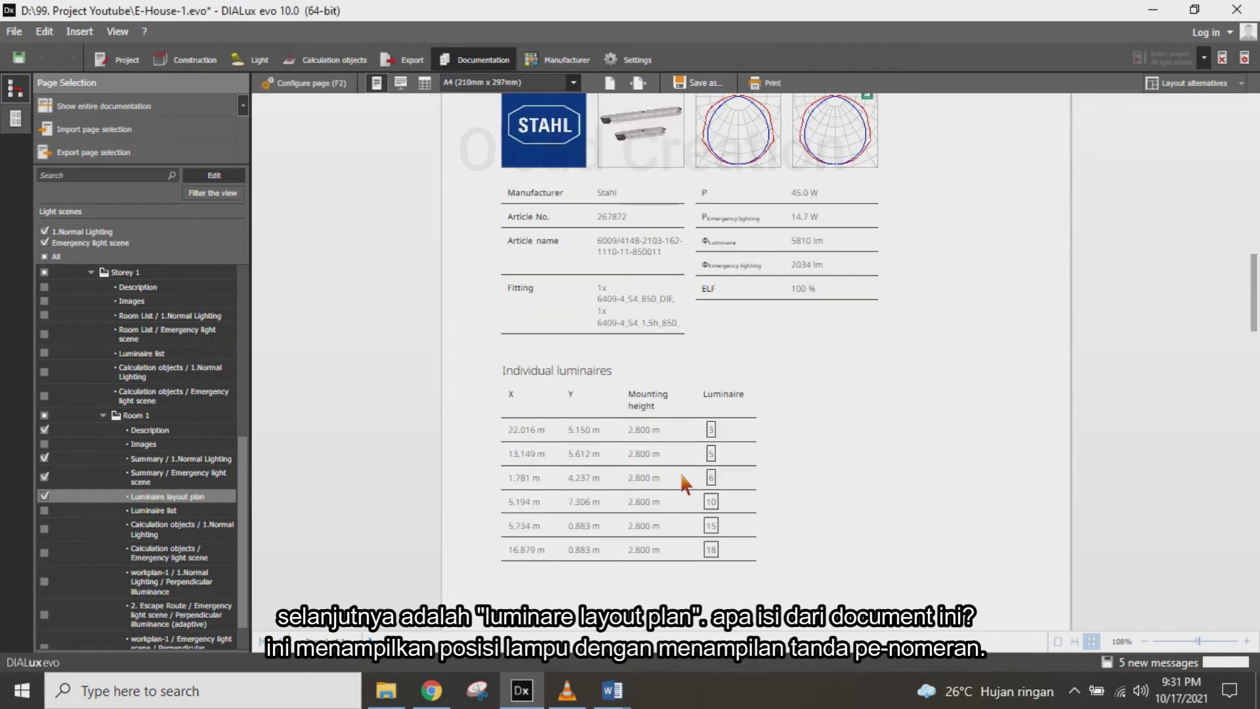
pyautogui.scroll(3, 872, 483)
pyautogui.scroll(10, 873, 483)
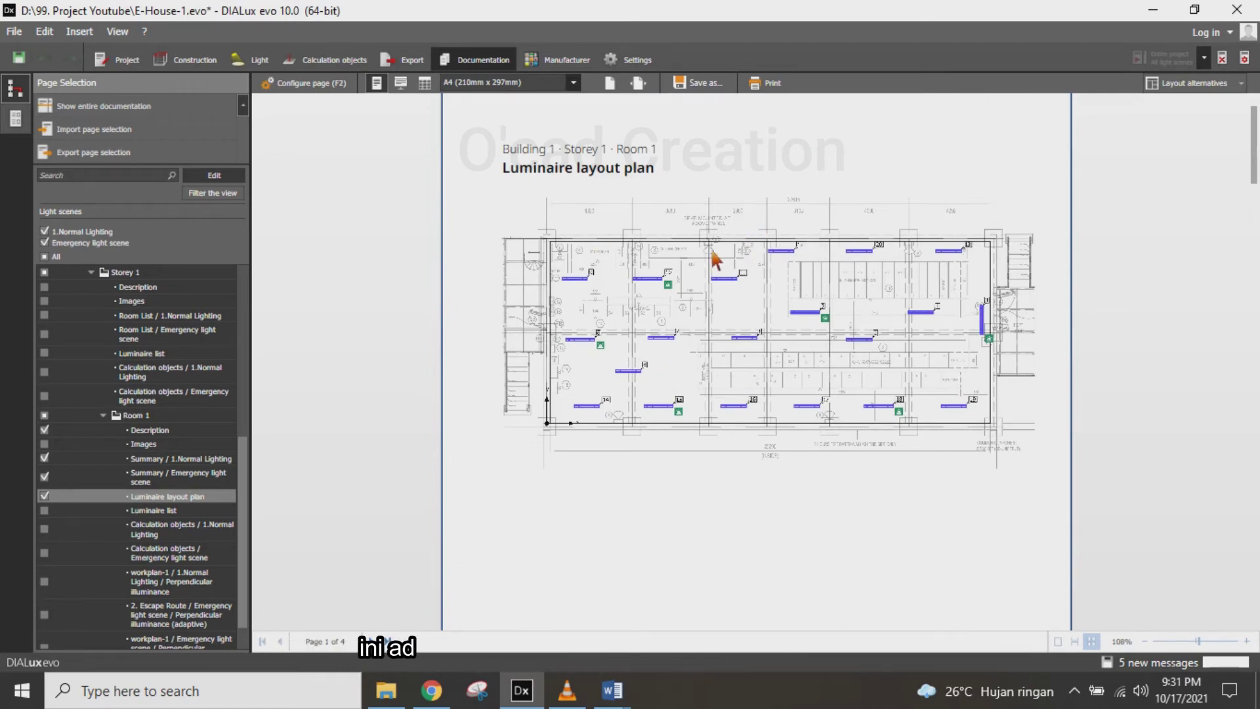
pyautogui.keyDown('ctrl'); pyautogui.scroll(3, 606, 287); pyautogui.keyUp('ctrl')
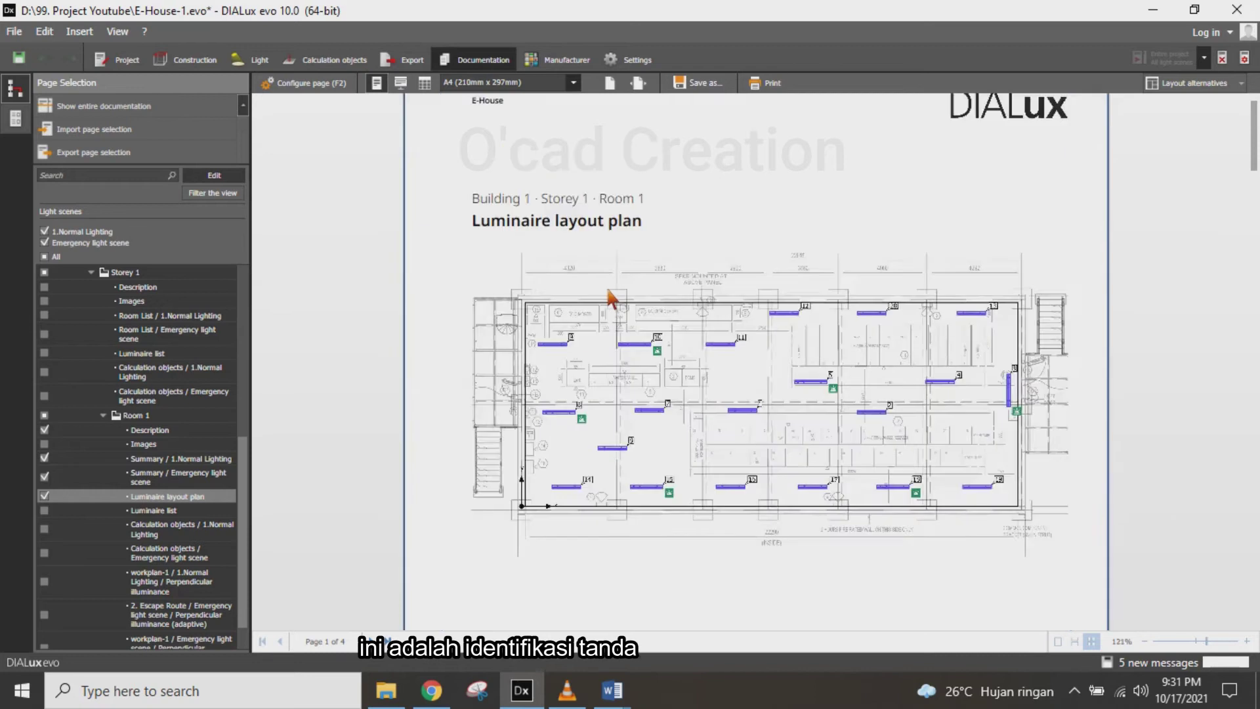
pyautogui.keyDown('ctrl'); pyautogui.scroll(2, 617, 393); pyautogui.keyUp('ctrl')
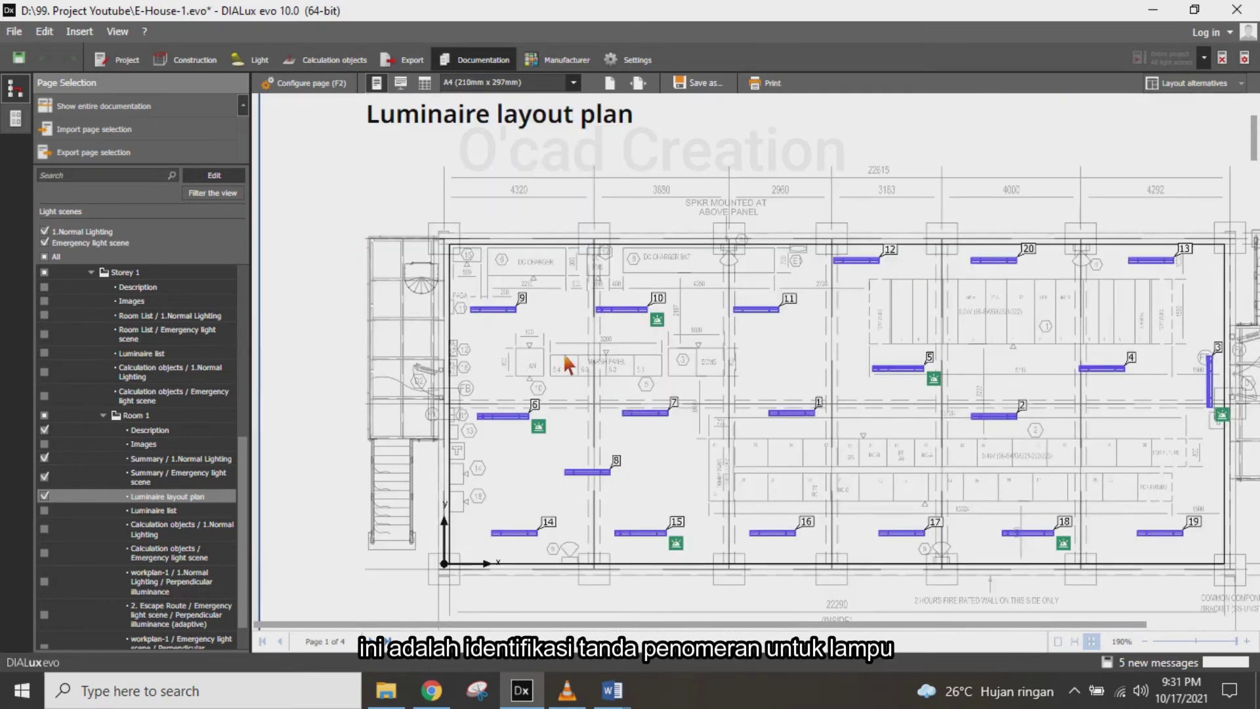
pyautogui.scroll(-2, 582, 358)
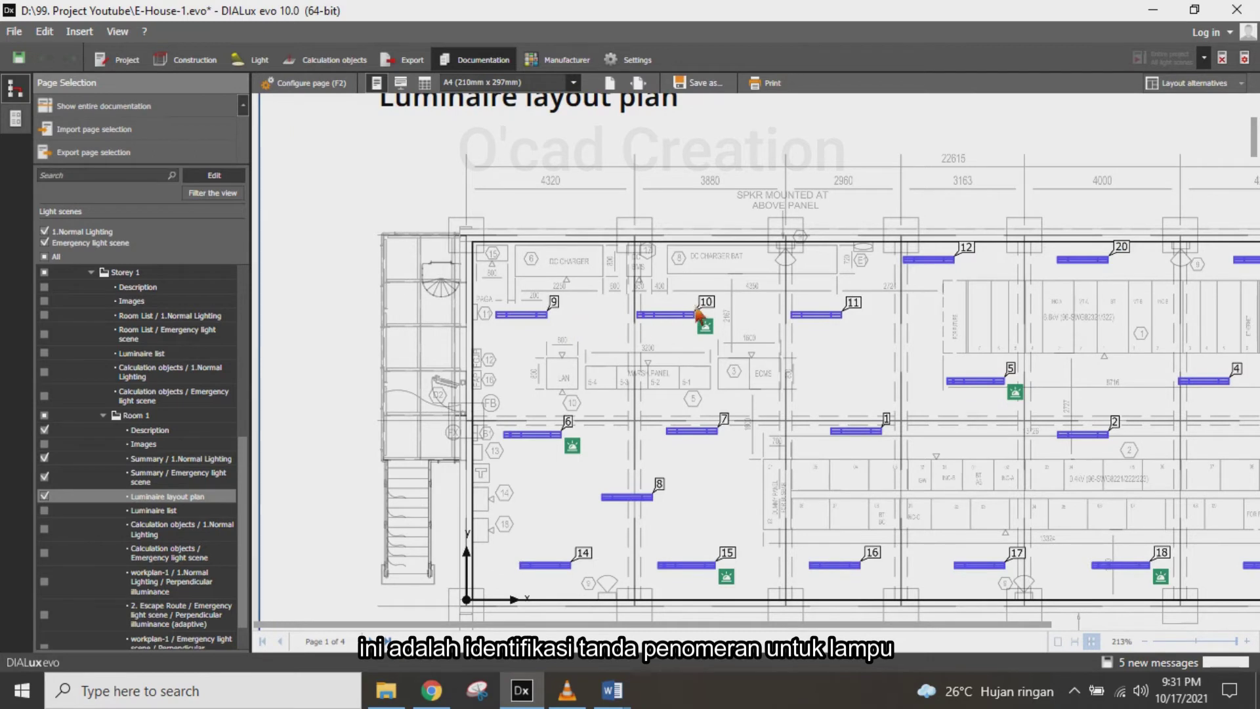
pyautogui.keyDown('ctrl'); pyautogui.scroll(-1, 838, 333); pyautogui.keyUp('ctrl')
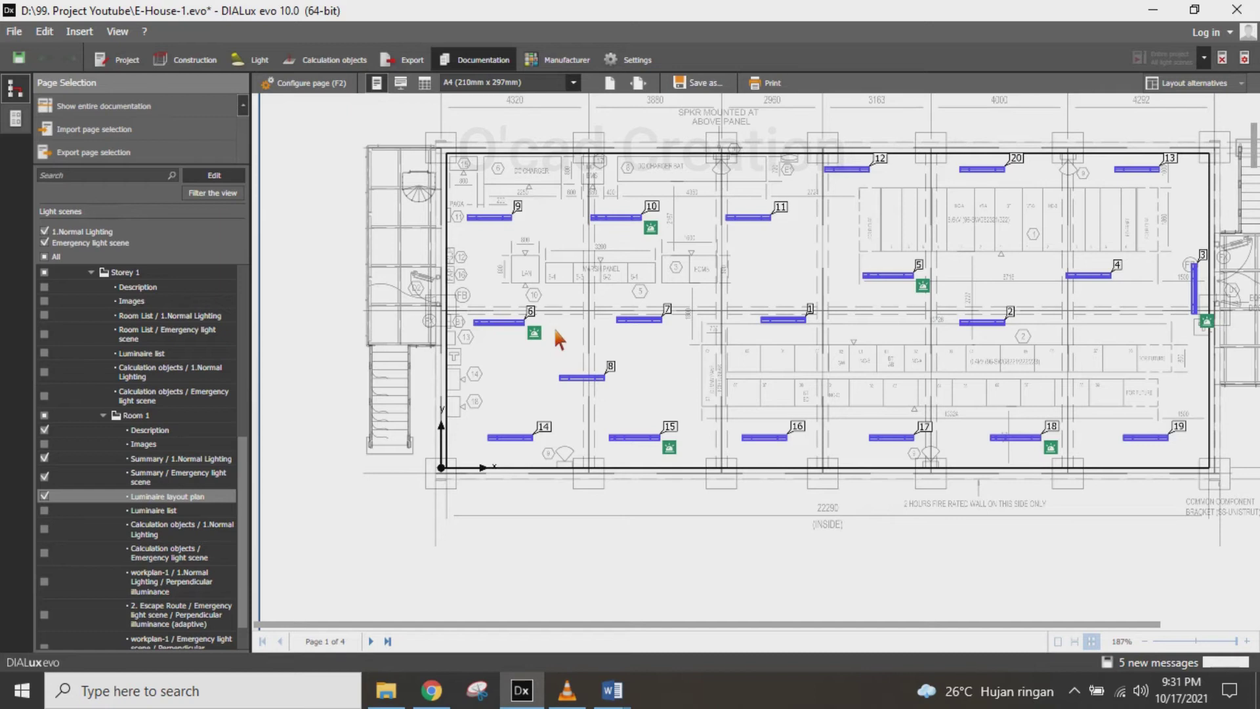
pyautogui.scroll(-1, 555, 330)
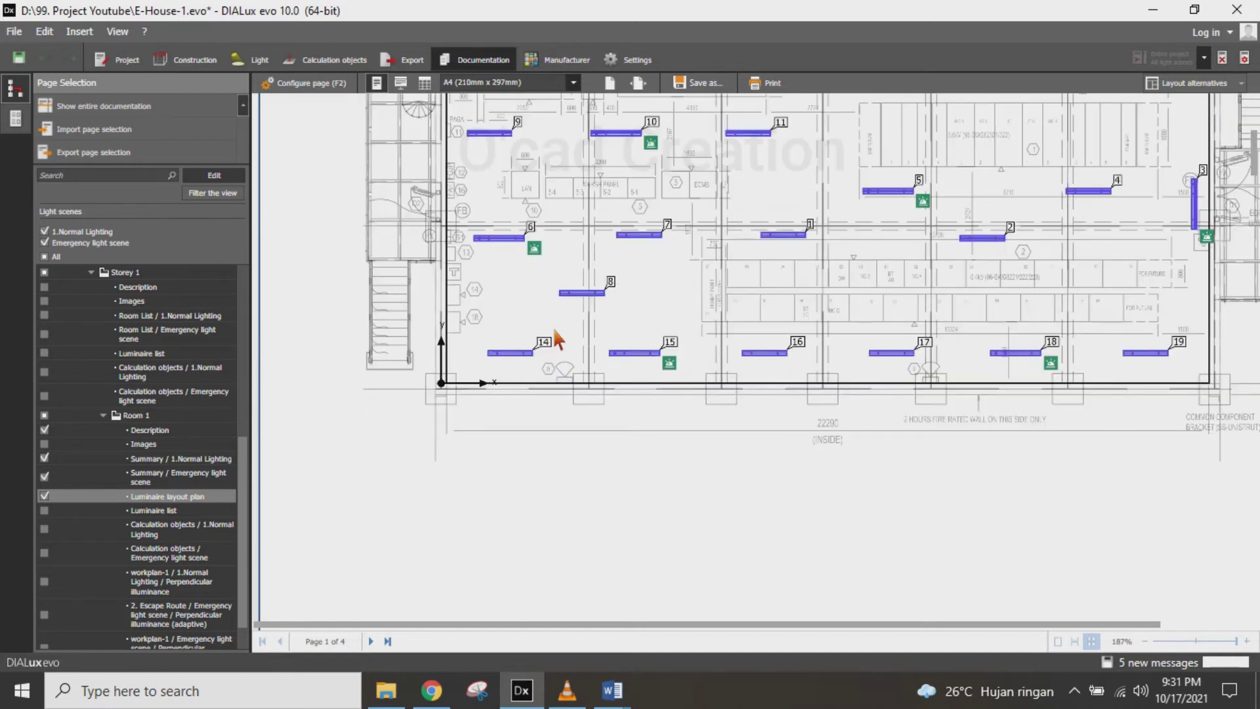
# Examine the technical data, X/Y coordinates, mounting heights and luminaire numbers of the Stahl emergency luminaires in the layout plan
pyautogui.scroll(-4, 555, 331)
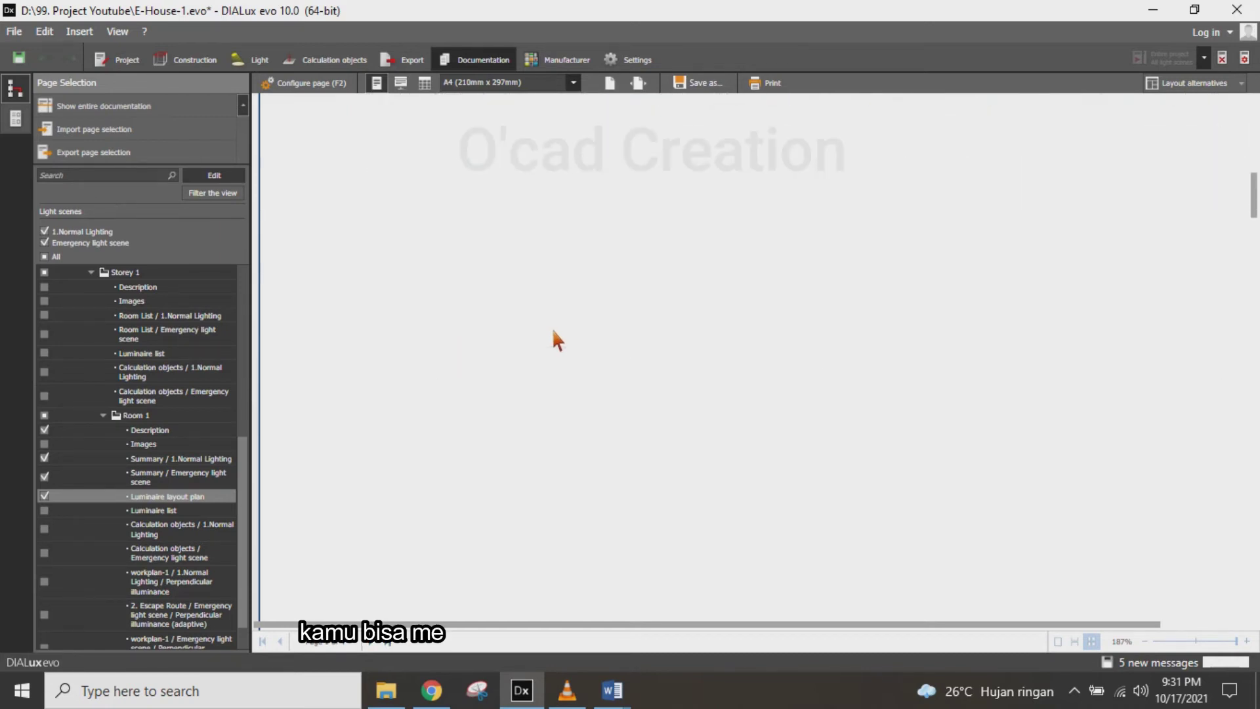
pyautogui.scroll(-12, 555, 336)
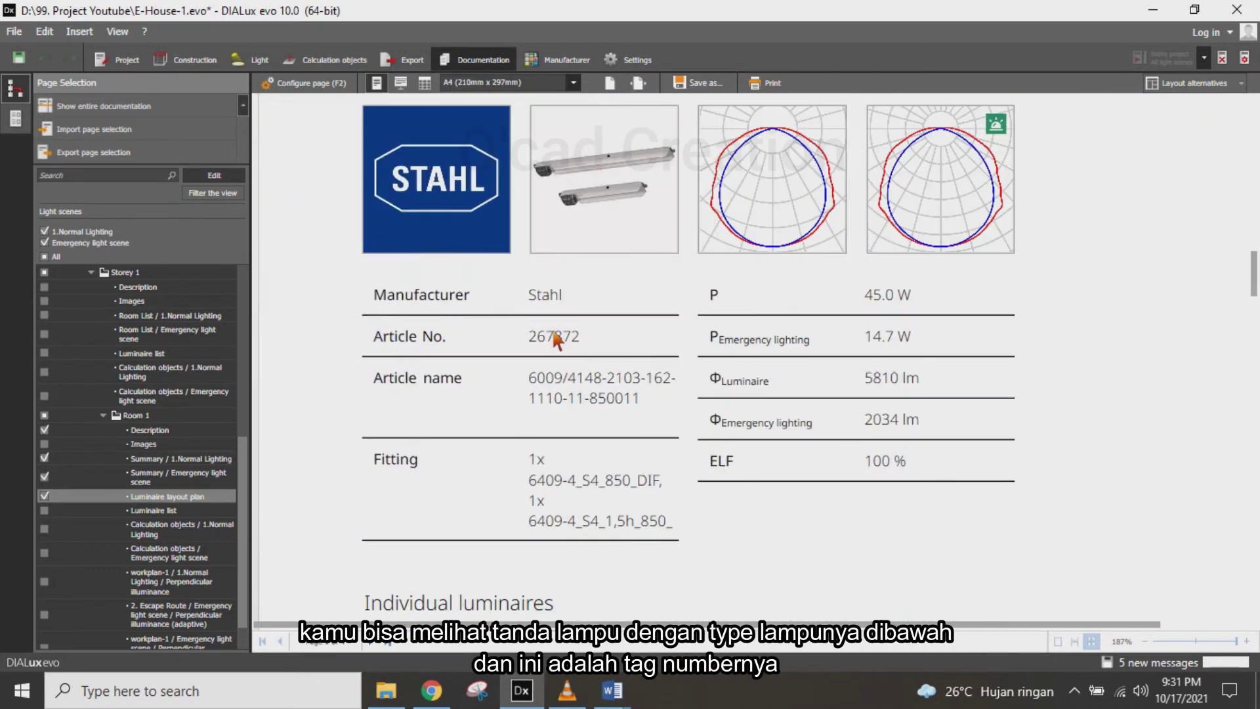
pyautogui.scroll(3, 555, 334)
pyautogui.scroll(-4, 516, 329)
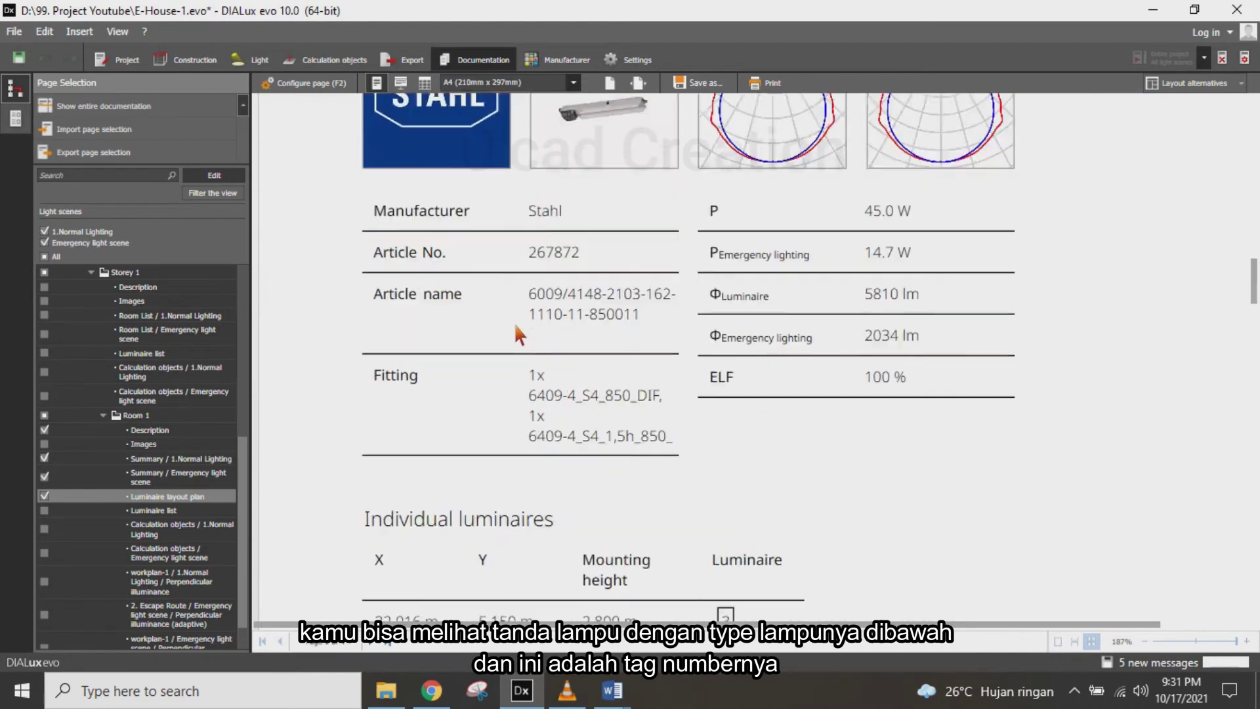
pyautogui.scroll(-4, 514, 325)
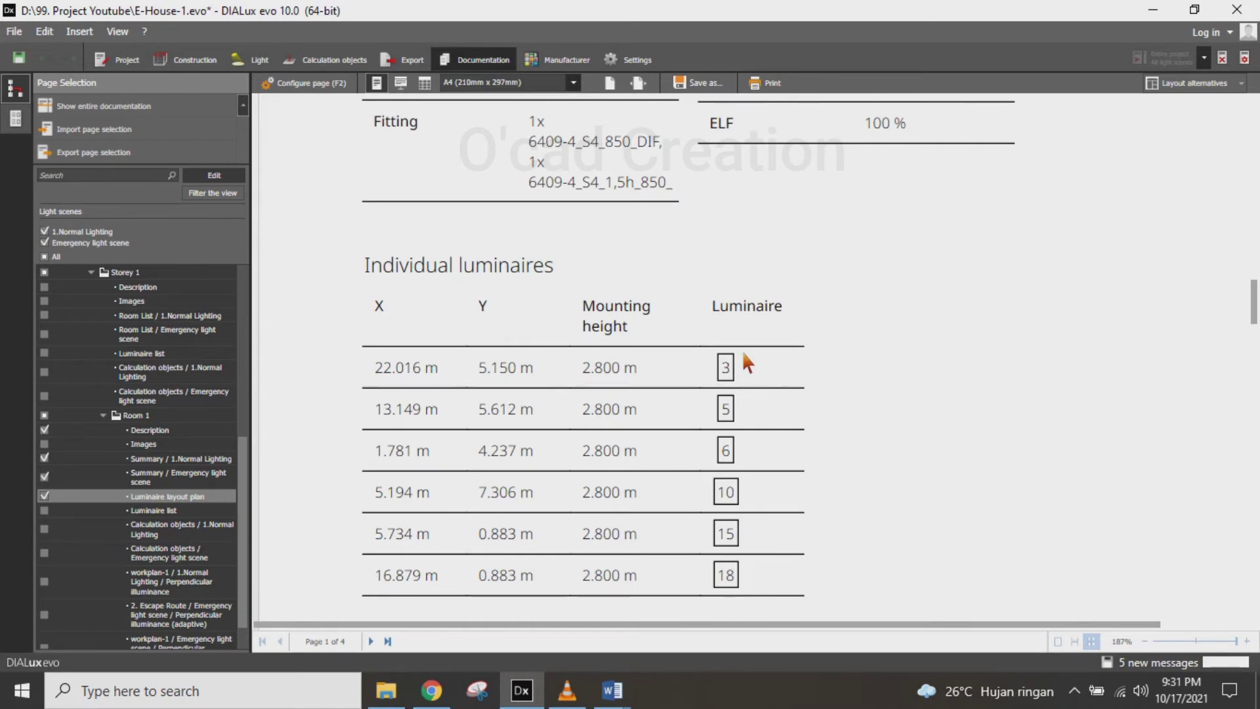
pyautogui.keyDown('ctrl'); pyautogui.scroll(-2, 742, 352); pyautogui.keyUp('ctrl')
pyautogui.scroll(3, 742, 352)
pyautogui.scroll(6, 742, 352)
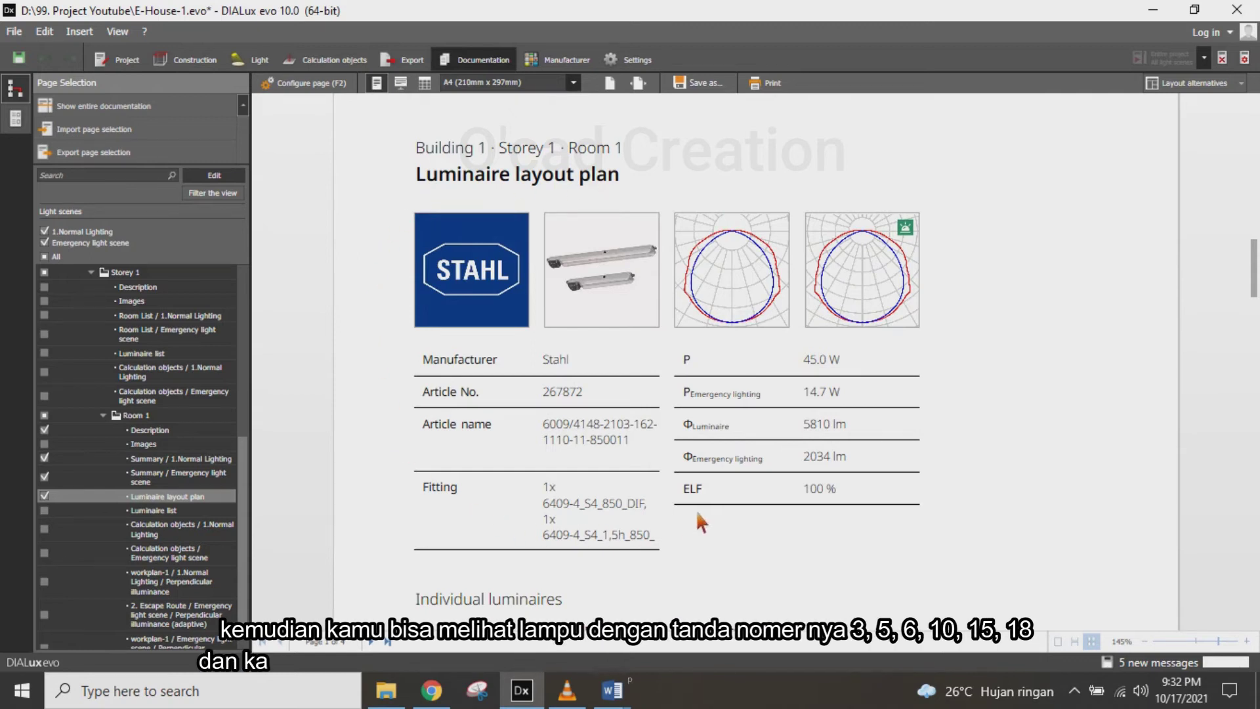
pyautogui.scroll(-2, 696, 515)
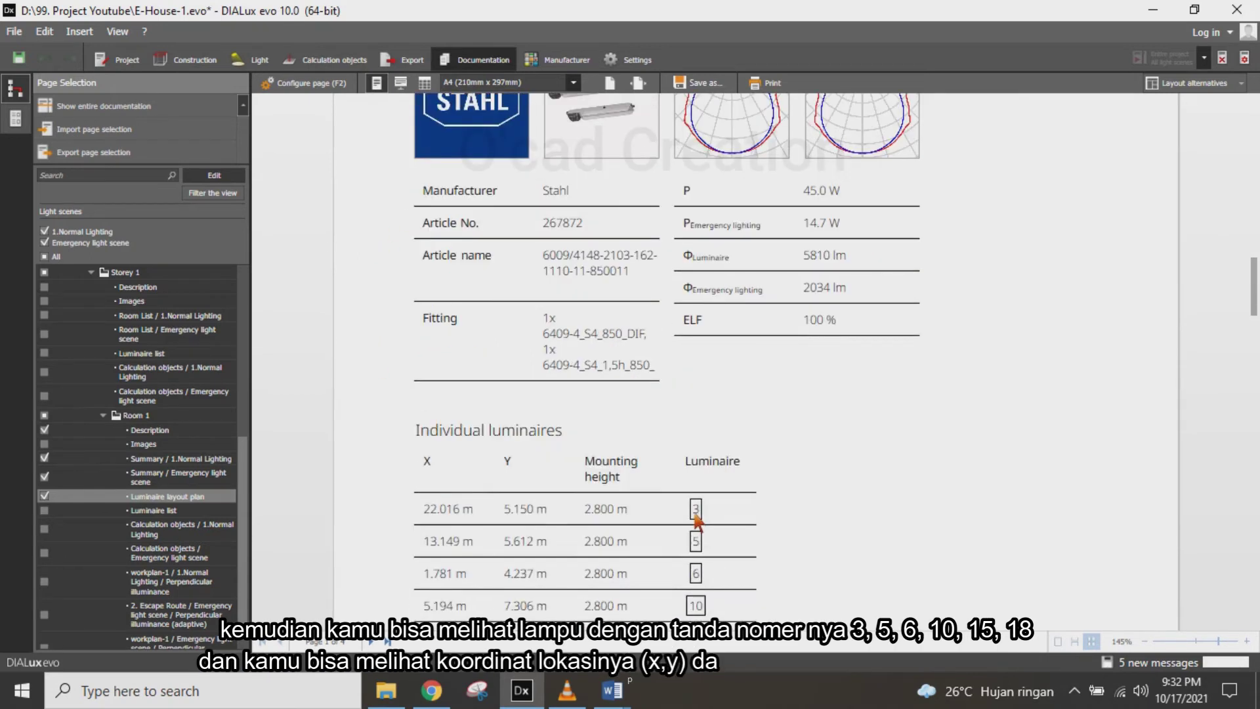
pyautogui.scroll(-1, 696, 522)
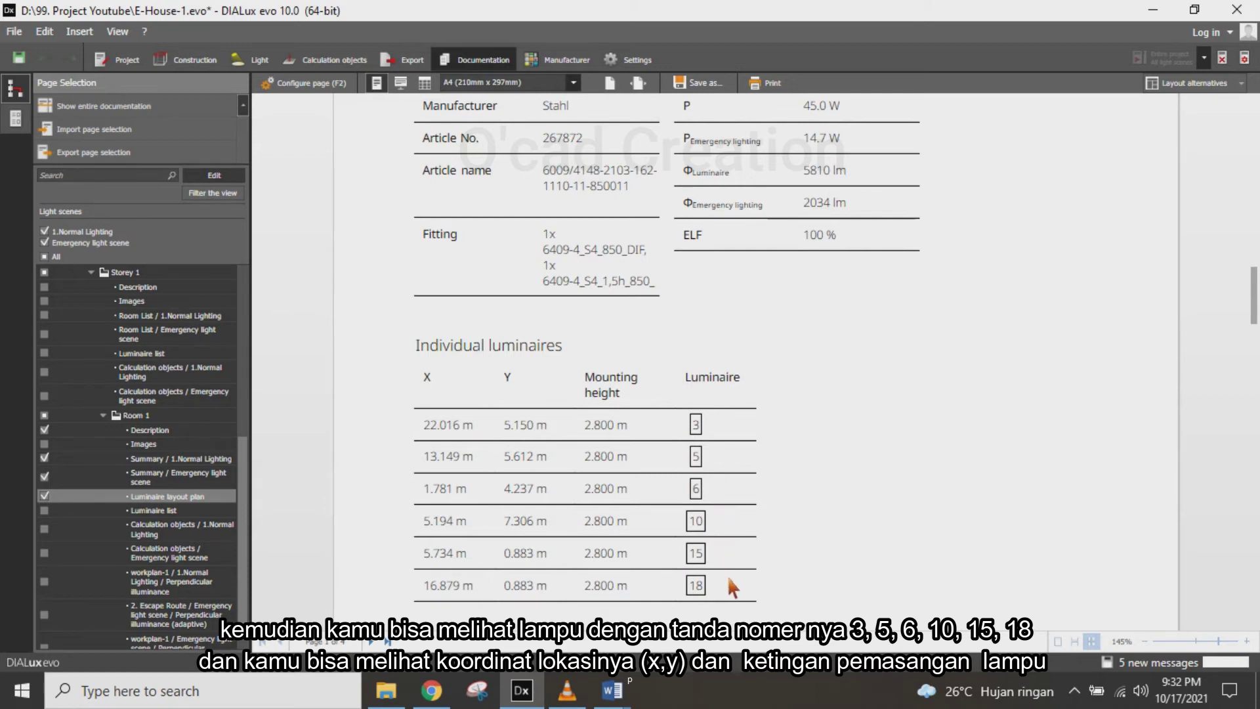
# Examine the product data and individual positions of the second Stahl luminaire type on the remaining layout plan pages
pyautogui.scroll(-10, 728, 579)
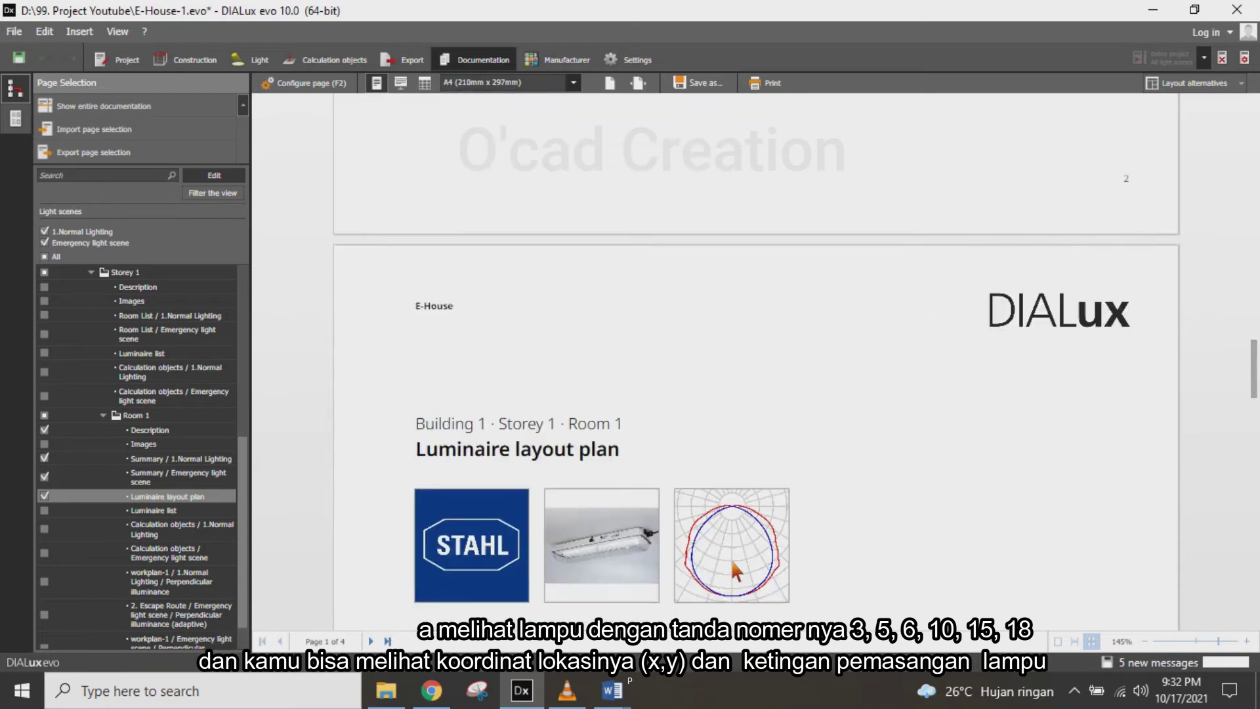
pyautogui.scroll(-8, 734, 562)
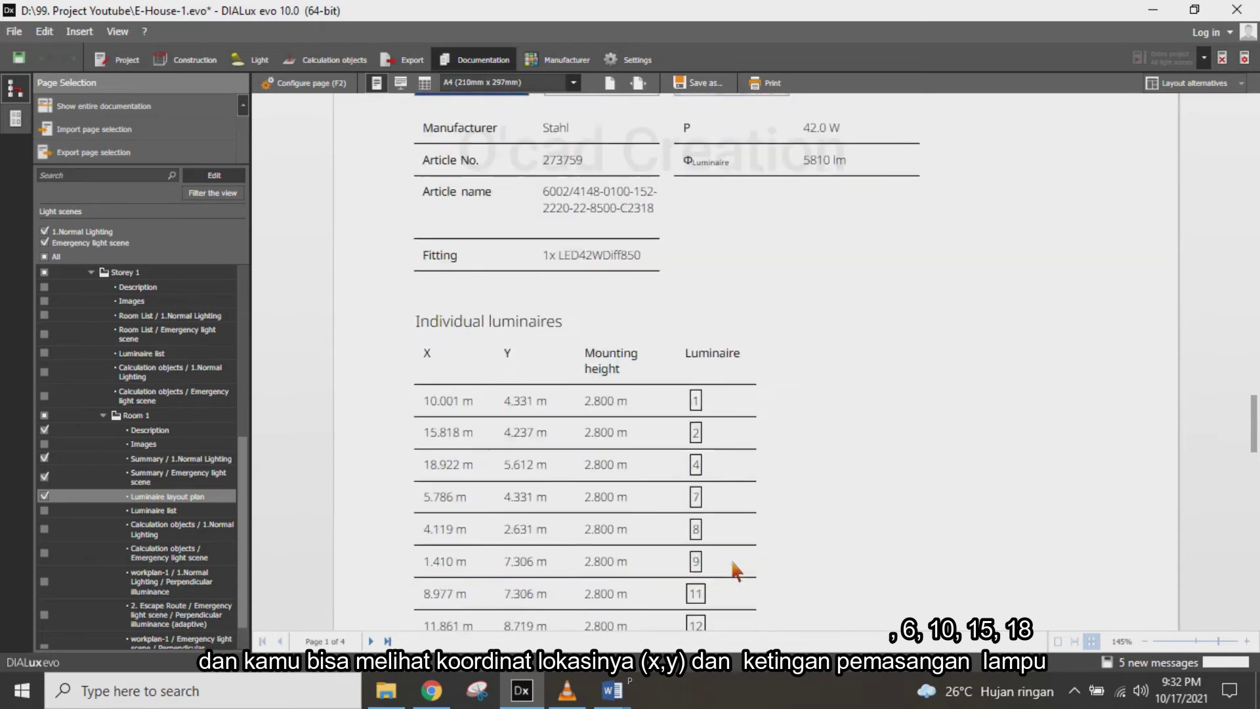
pyautogui.scroll(-5, 733, 562)
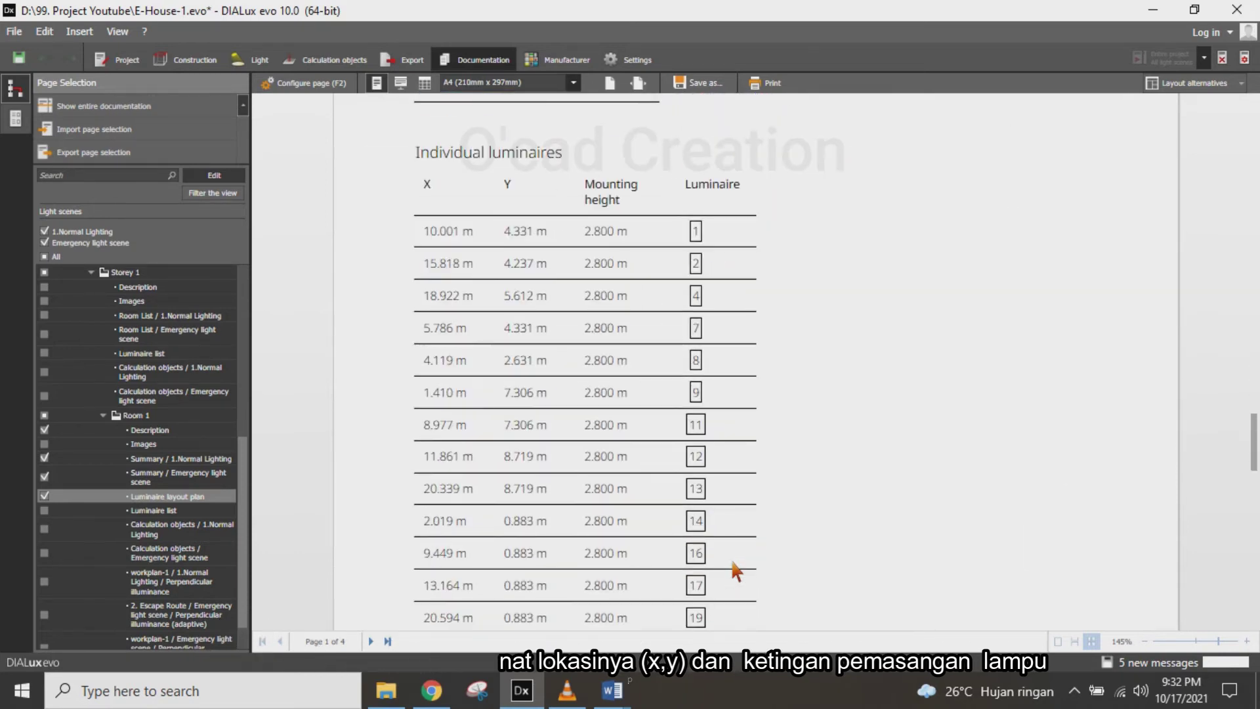
pyautogui.scroll(5, 724, 501)
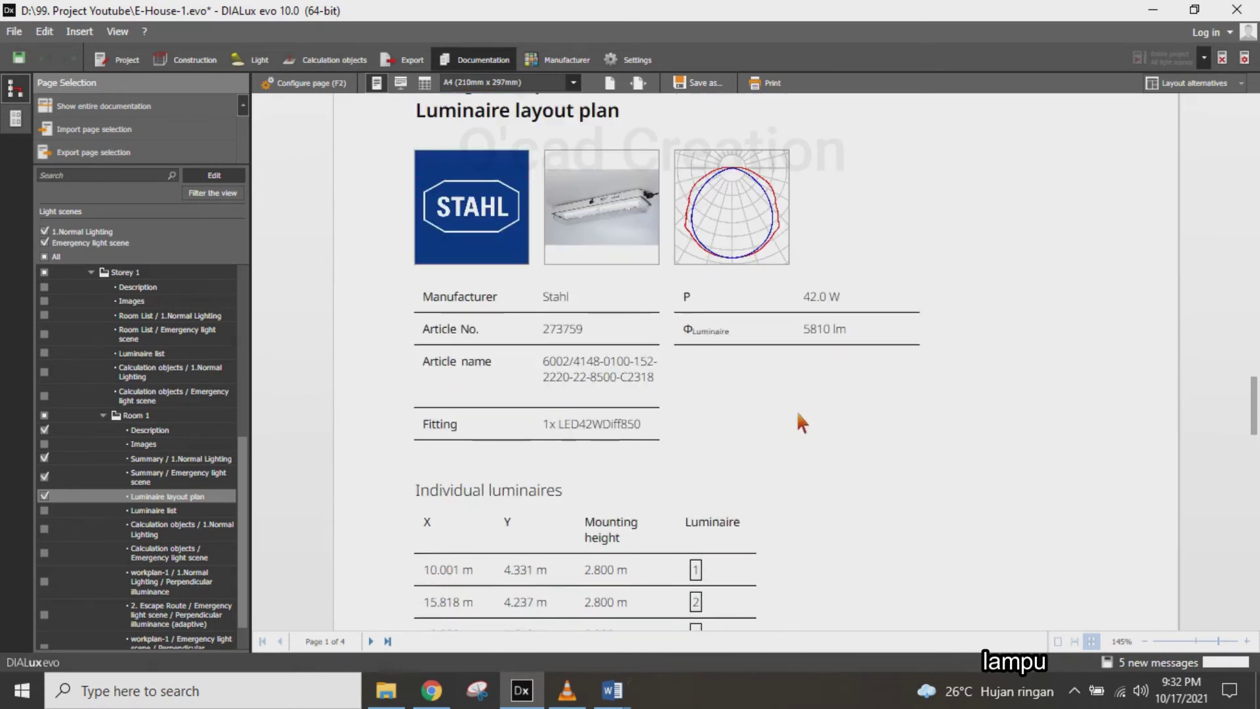
pyautogui.scroll(-3, 790, 410)
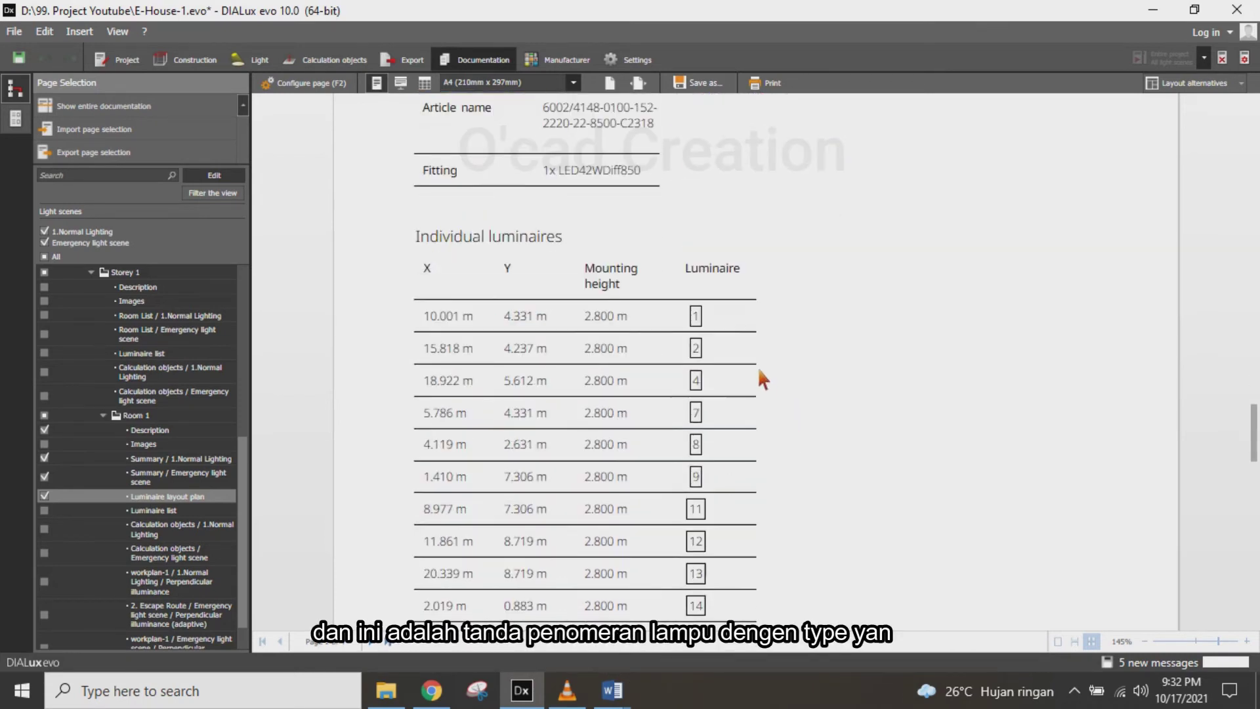
pyautogui.scroll(-3, 714, 333)
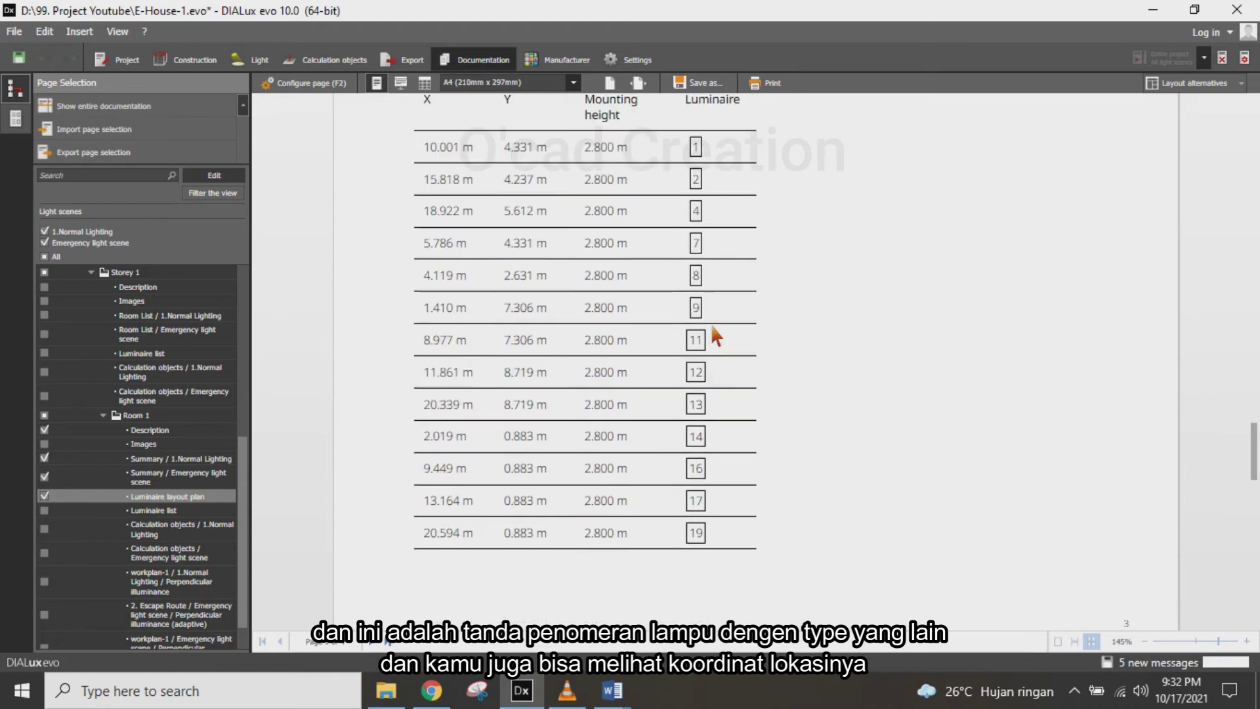
pyautogui.scroll(-3, 715, 334)
pyautogui.scroll(-3, 713, 331)
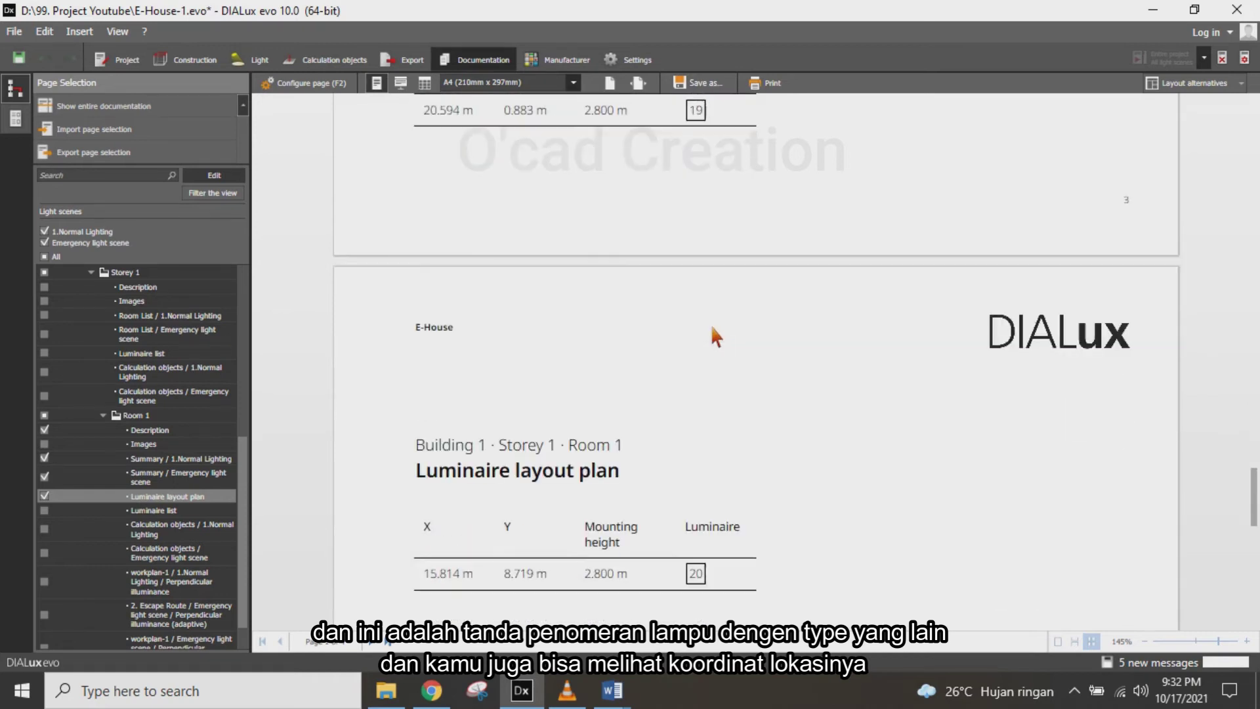
pyautogui.scroll(3, 712, 329)
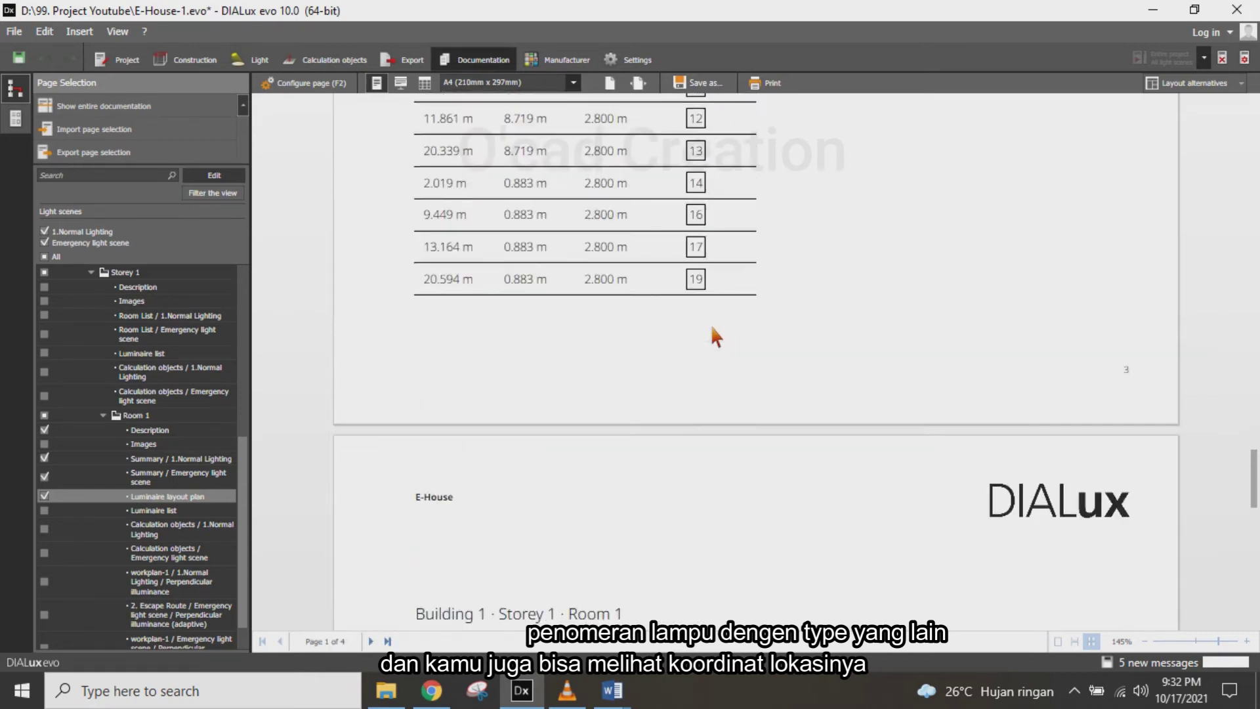
pyautogui.scroll(-6, 713, 328)
pyautogui.scroll(-1, 713, 329)
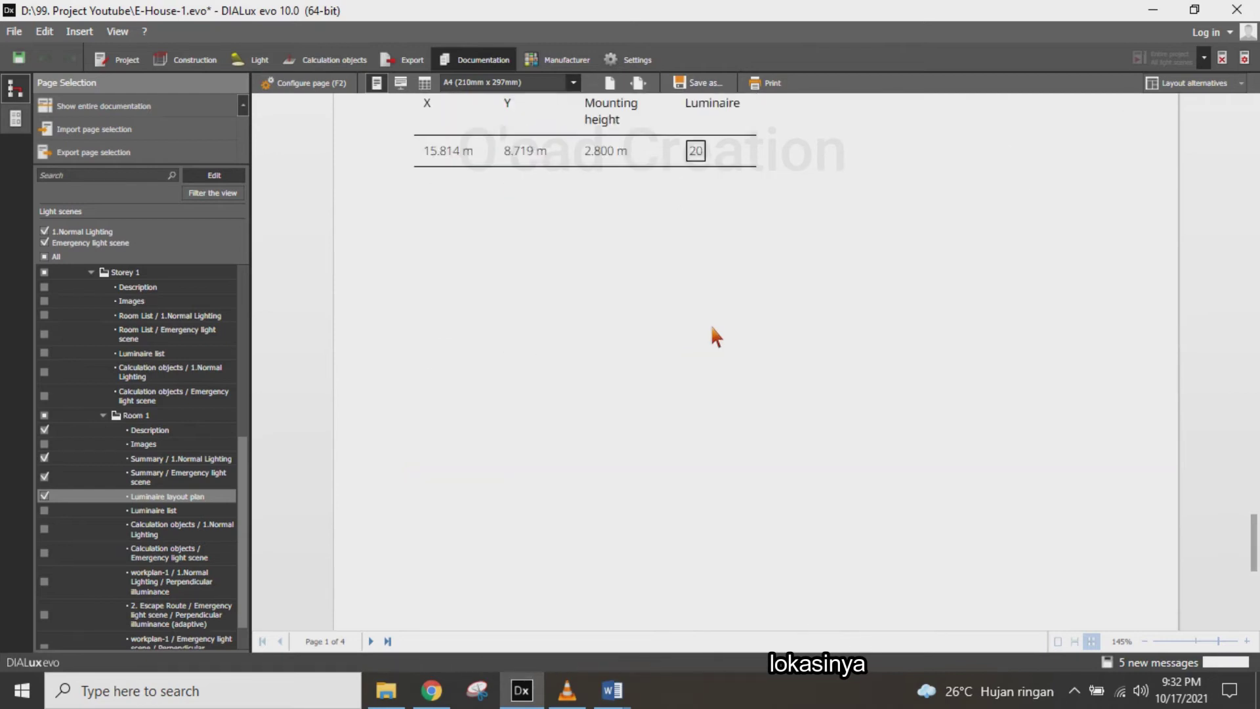
# Look over the layout plan drawing once more and include Room 1's Luminaire list in the documentation
pyautogui.scroll(15, 714, 336)
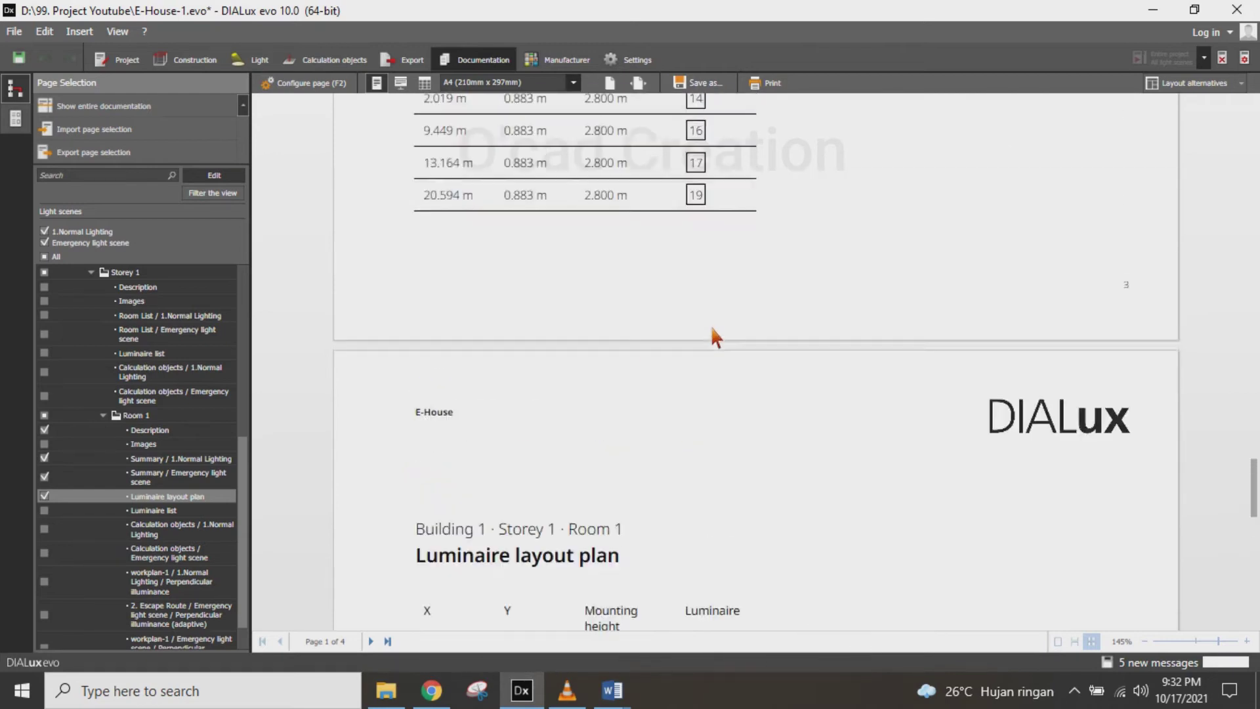
pyautogui.scroll(12, 713, 332)
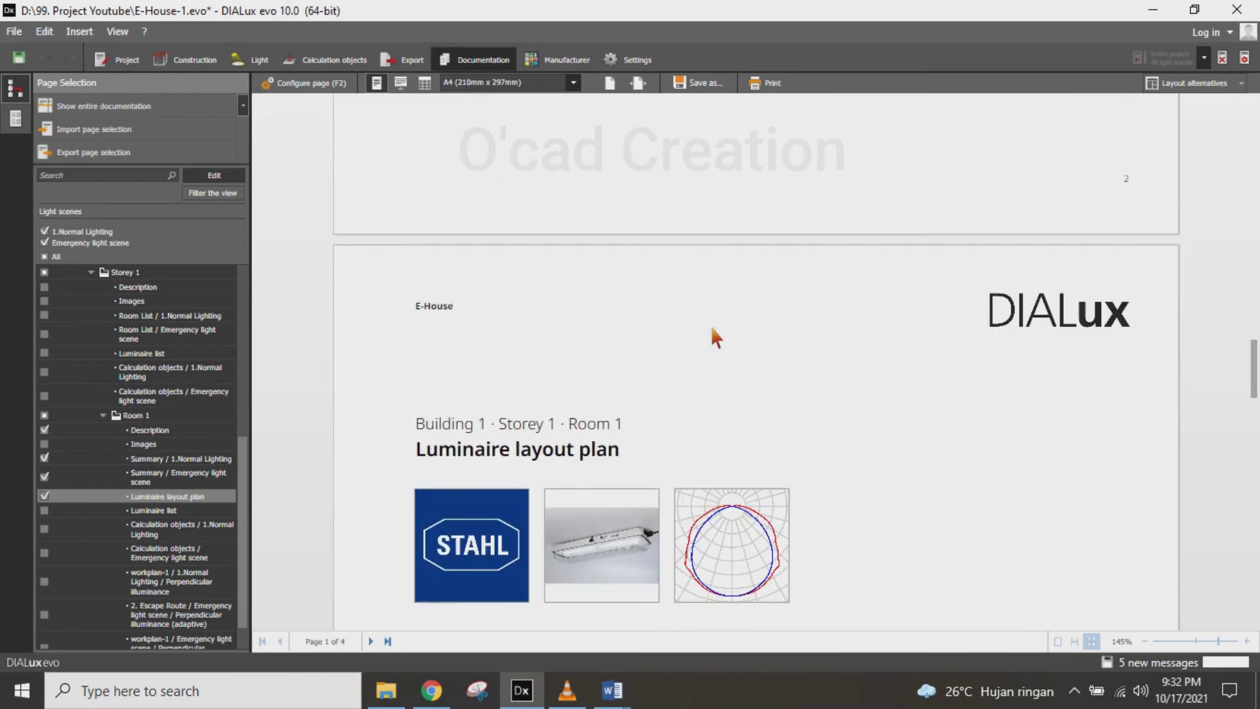
pyautogui.scroll(8, 711, 326)
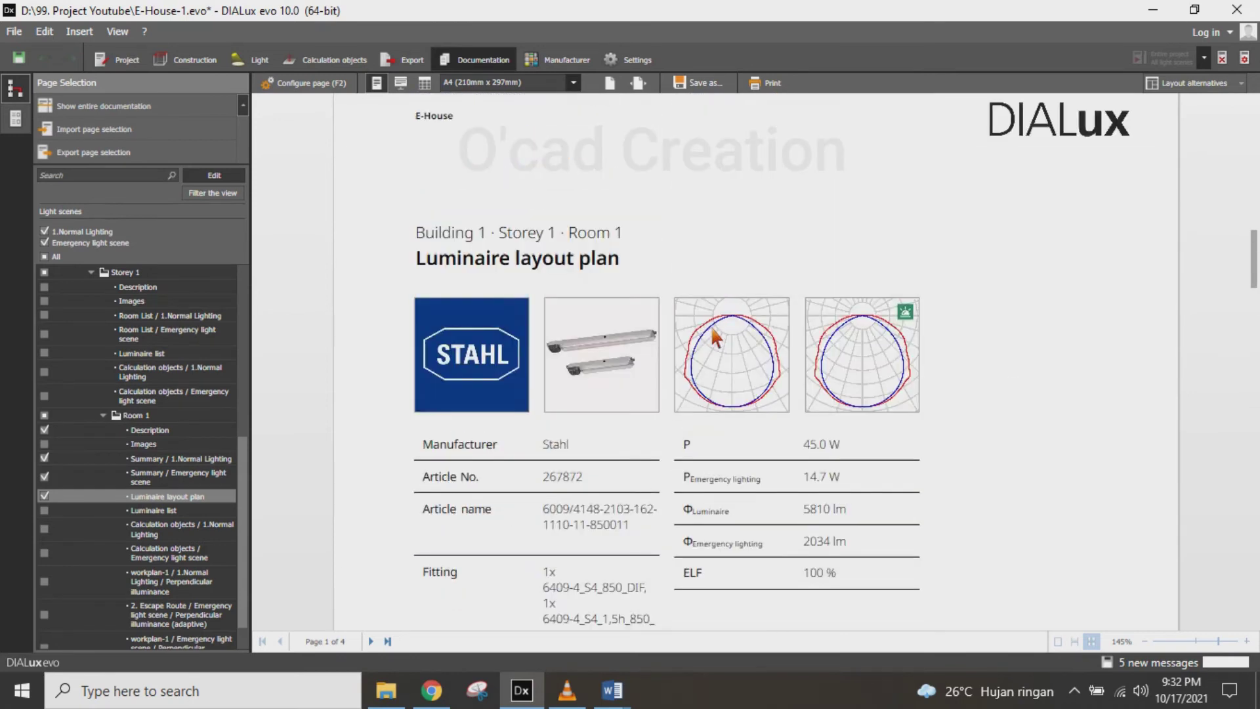
pyautogui.scroll(10, 711, 325)
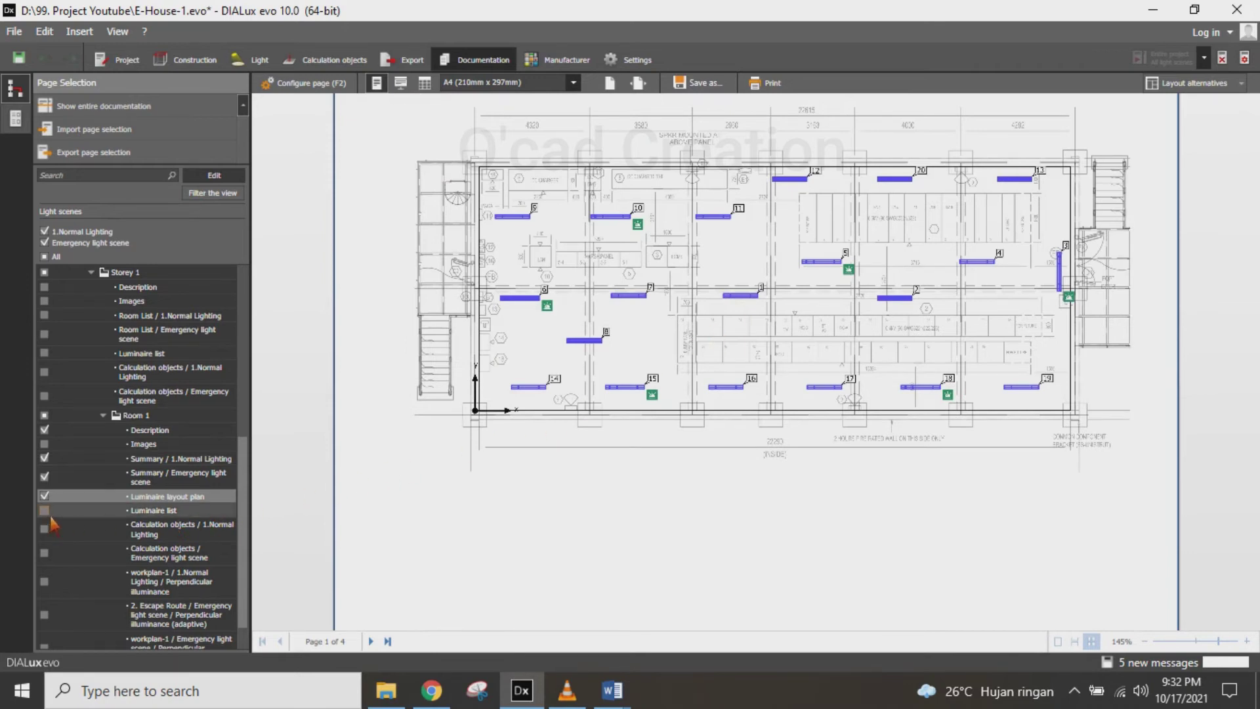
pyautogui.click(176, 511)
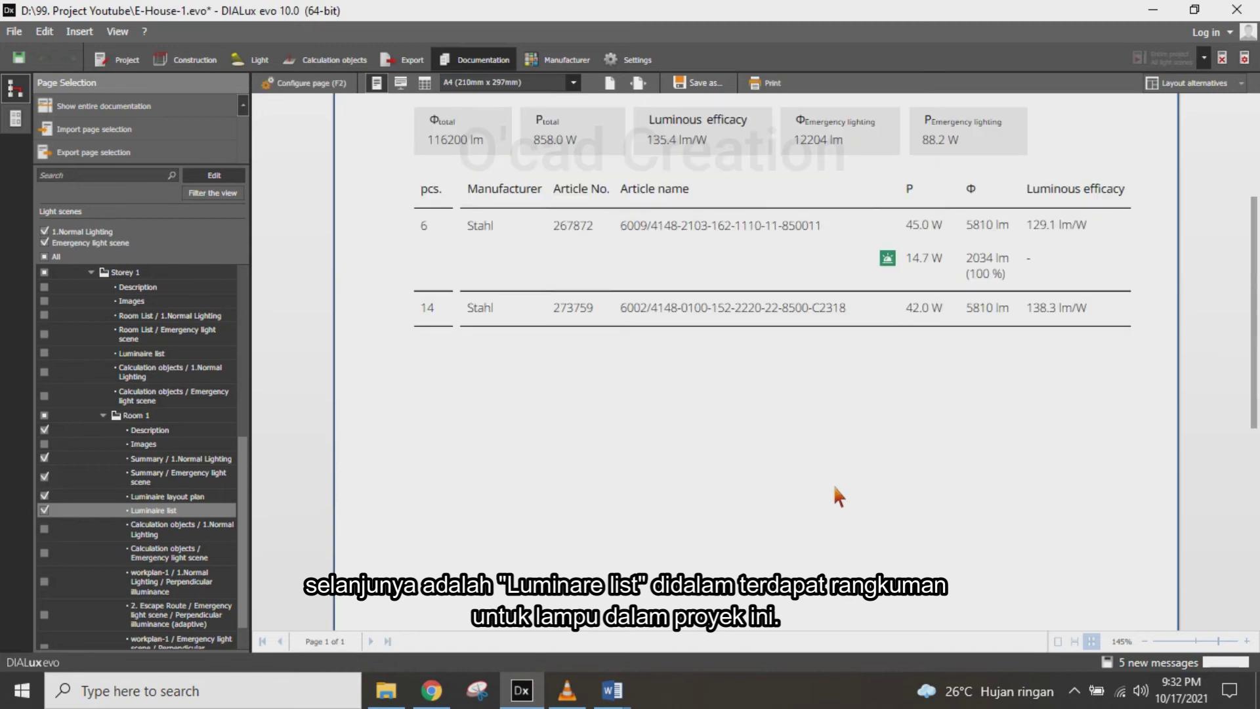
# Look over Room 1's luminaire list and include the Calculation objects / 1.Normal Lighting page in the documentation
pyautogui.scroll(3, 803, 507)
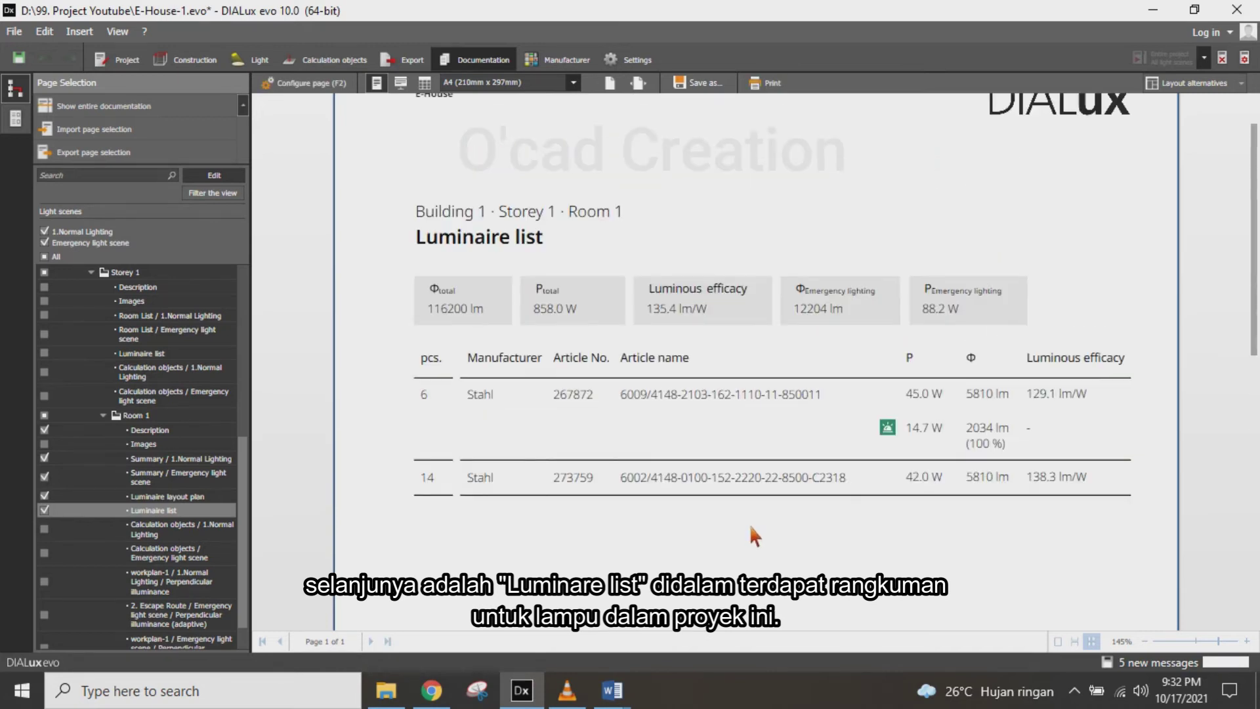
pyautogui.scroll(1, 752, 527)
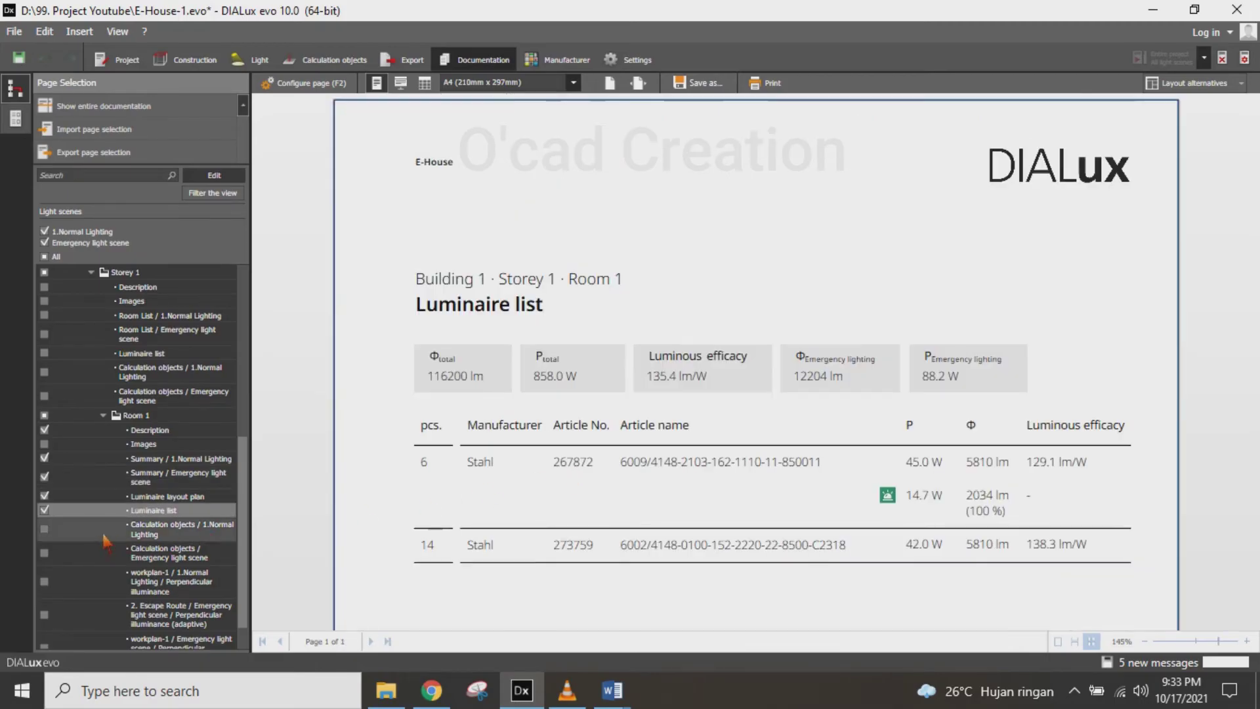
pyautogui.click(45, 529)
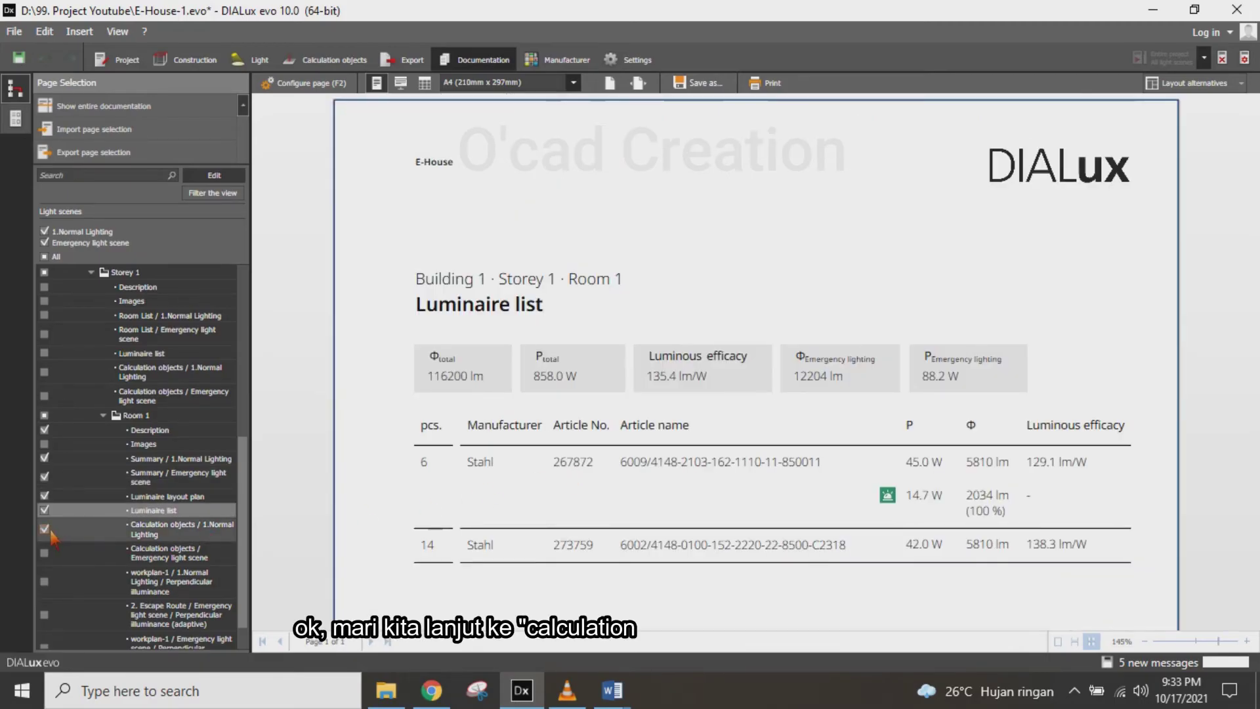
pyautogui.click(172, 533)
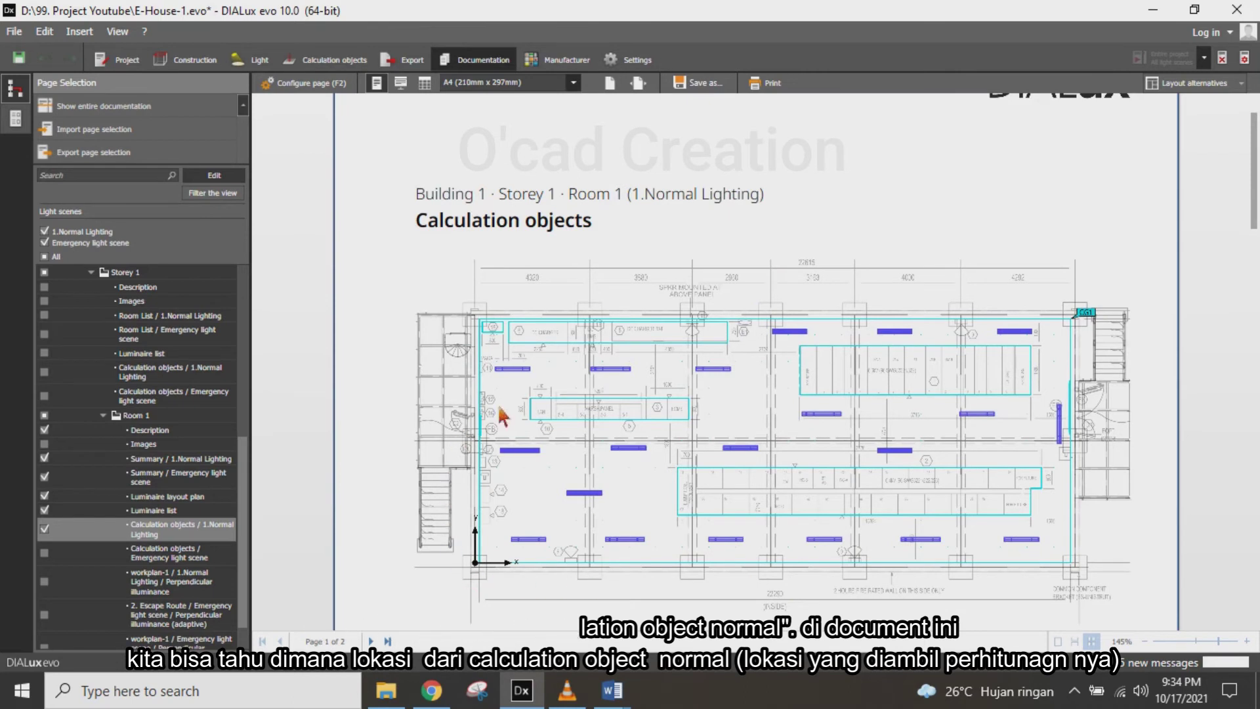
# Examine the calculation object locations on the normal lighting drawing and the workplan-1 values in the calculation surfaces table
pyautogui.scroll(-10, 589, 370)
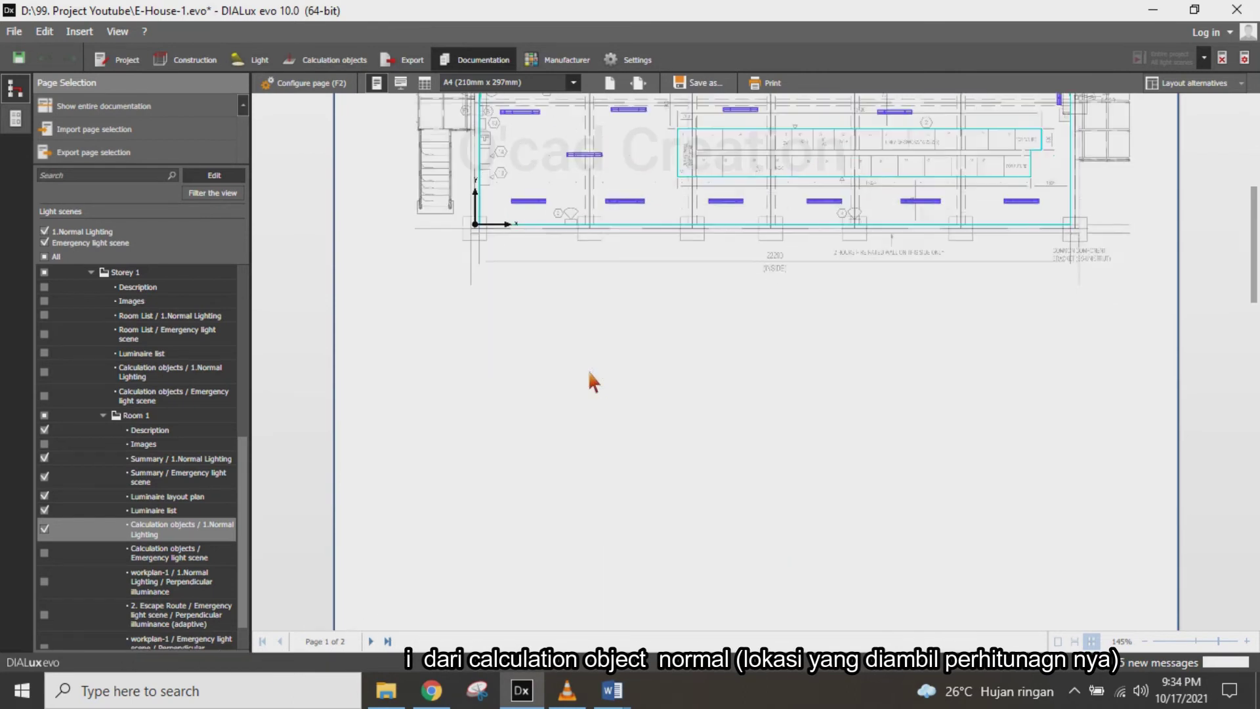
pyautogui.scroll(-5, 590, 374)
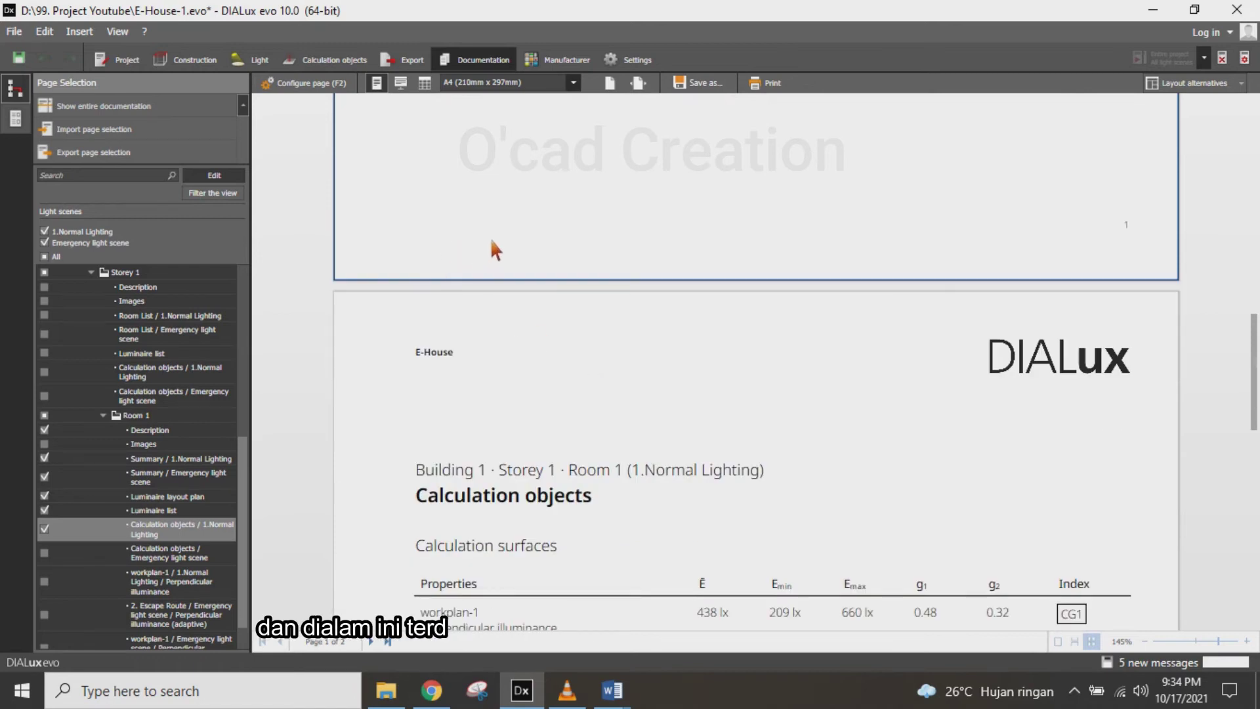
pyautogui.scroll(-3, 631, 225)
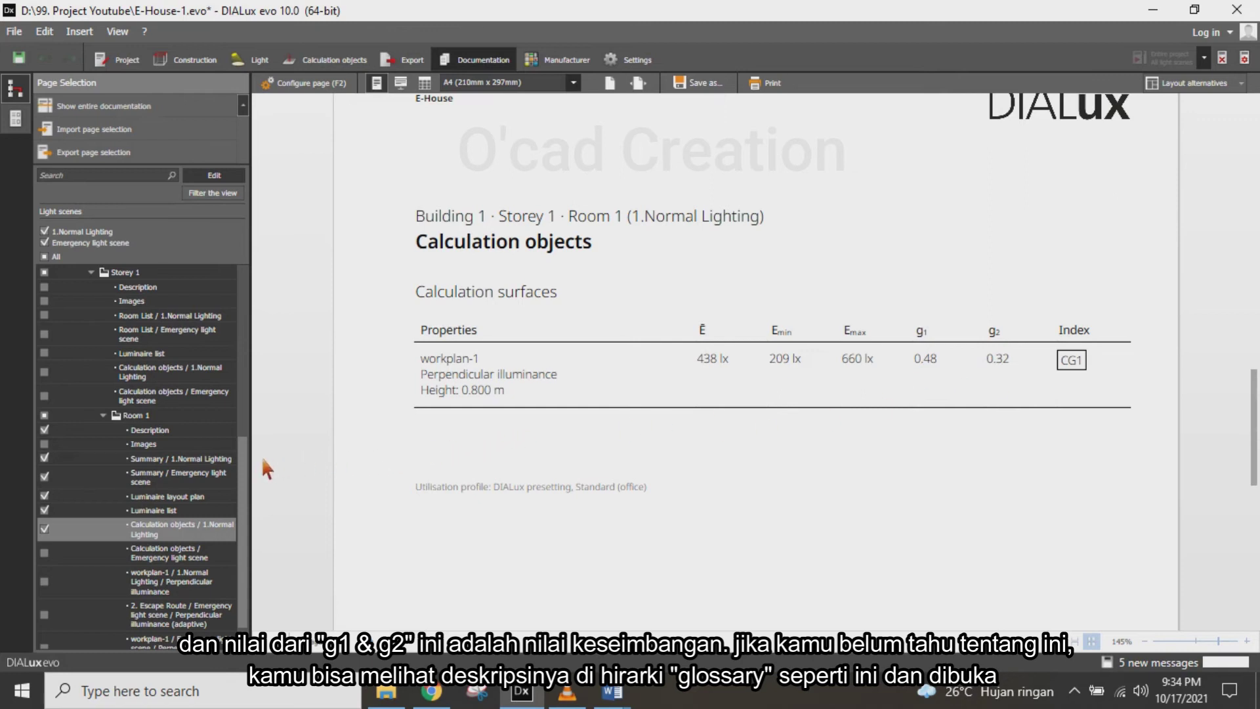
# Look up the definitions of g1 and g2 in the Glossary and return to Room 1's normal lighting Calculation objects page
pyautogui.scroll(-2, 248, 483)
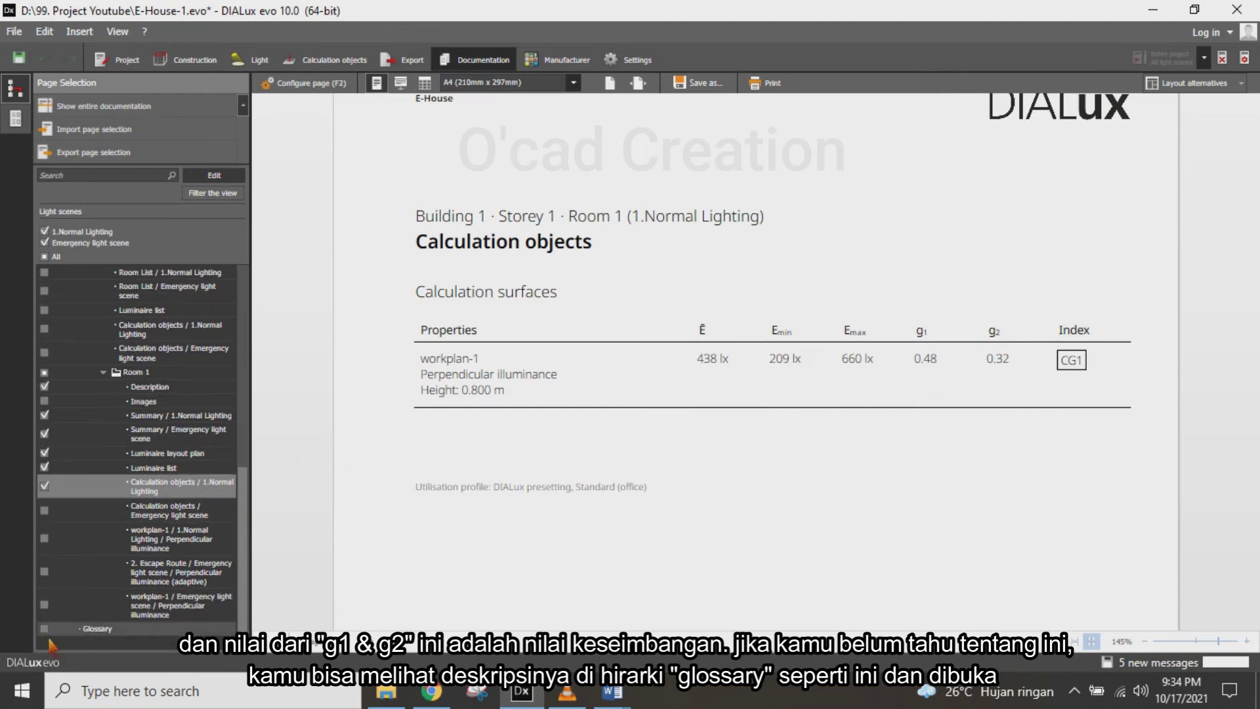
pyautogui.click(108, 631)
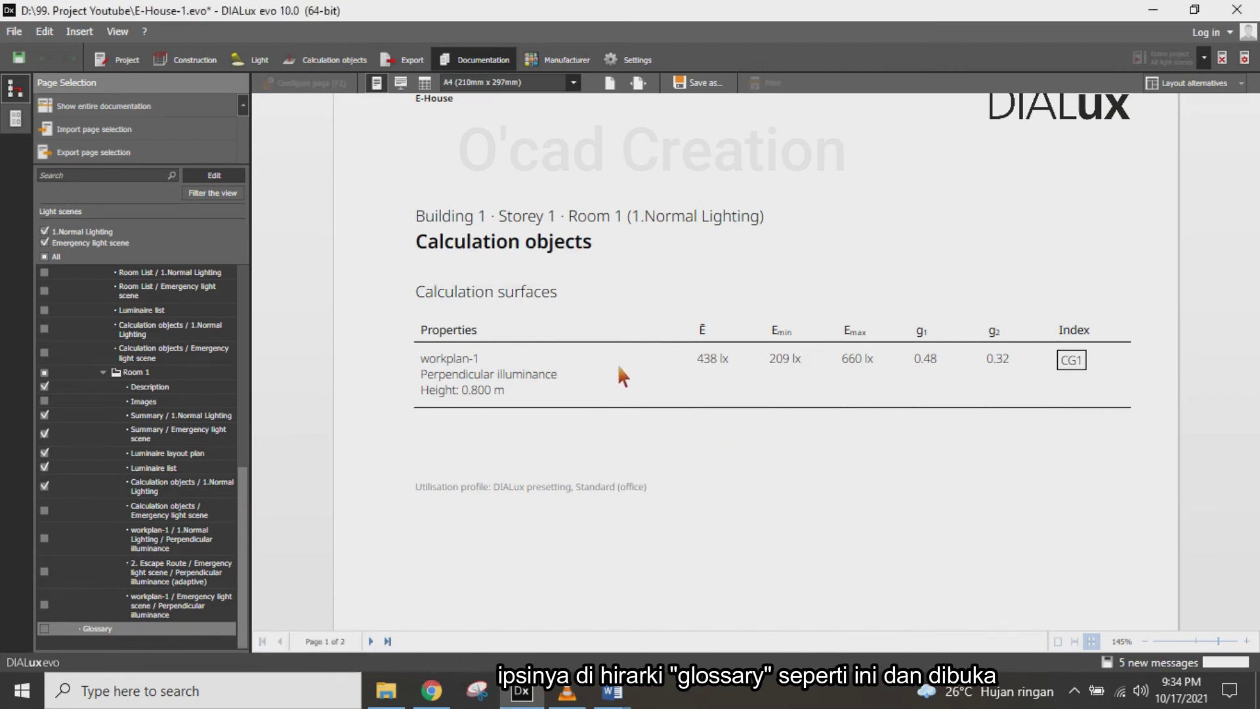
pyautogui.scroll(-1, 575, 392)
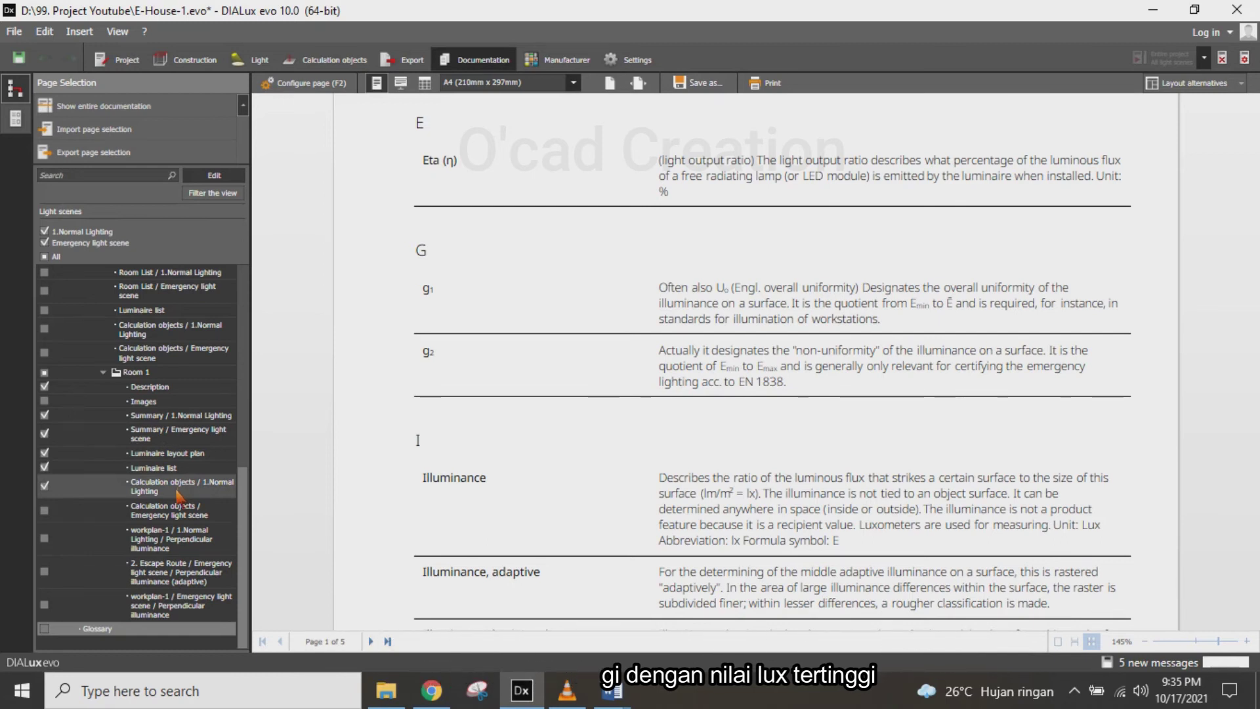
pyautogui.click(179, 489)
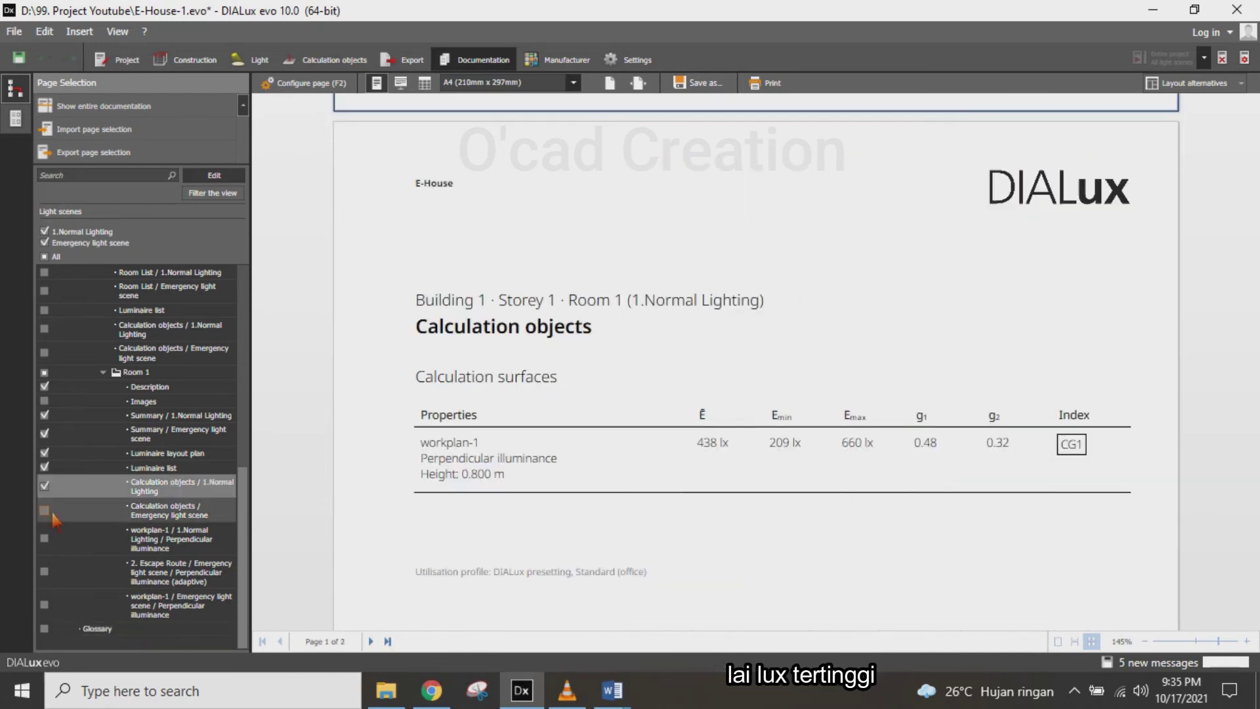
# Include Room 1's Calculation objects / Emergency light scene page and examine its escape route values and emergency luminaire arrangement
pyautogui.click(161, 515)
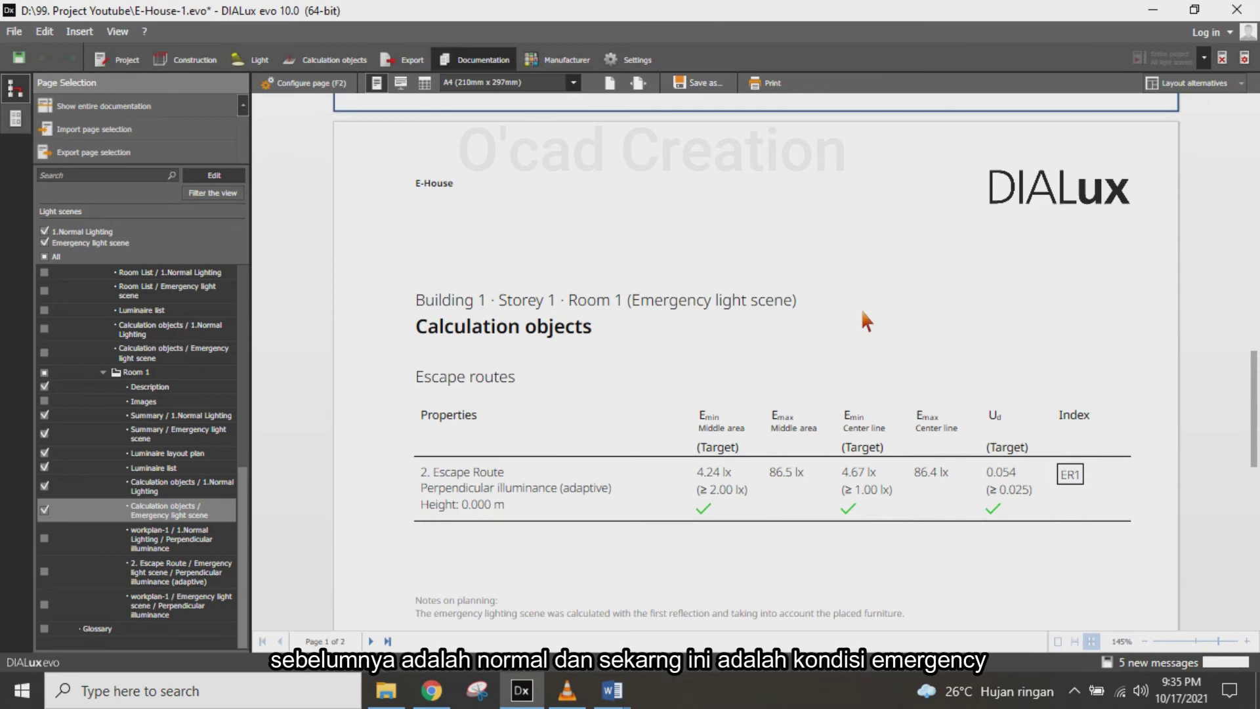
pyautogui.scroll(-10, 862, 314)
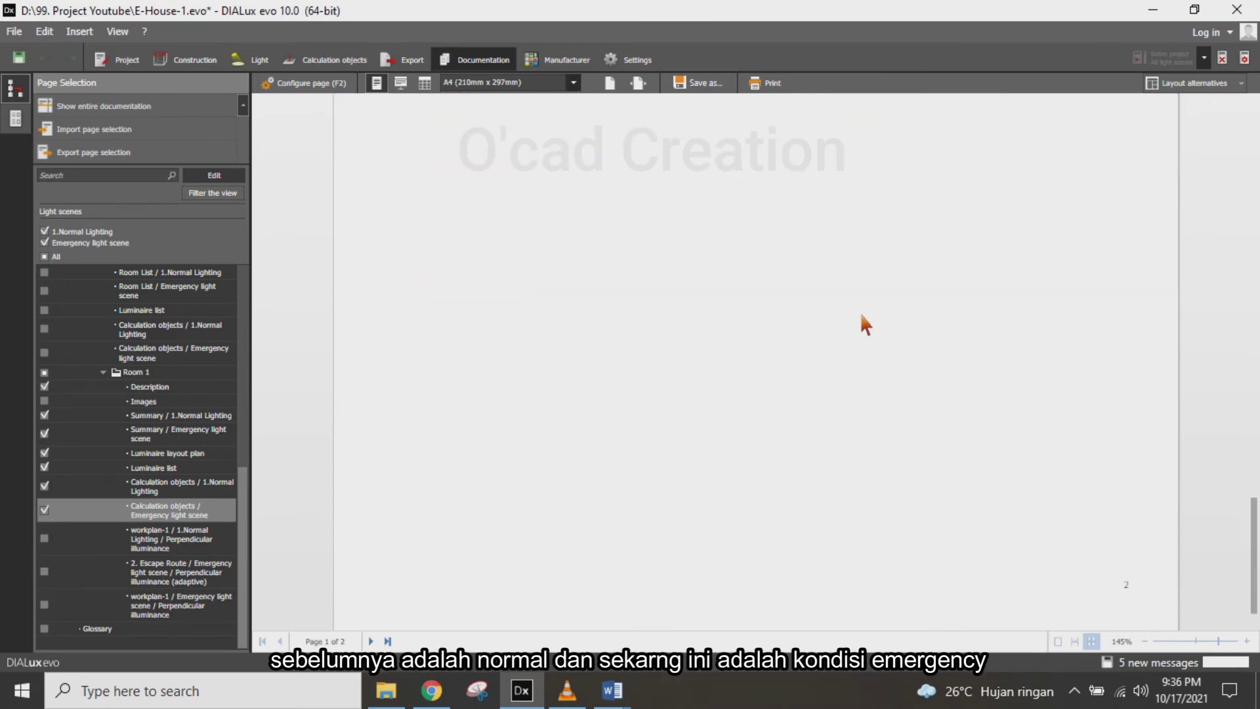
pyautogui.scroll(5, 861, 316)
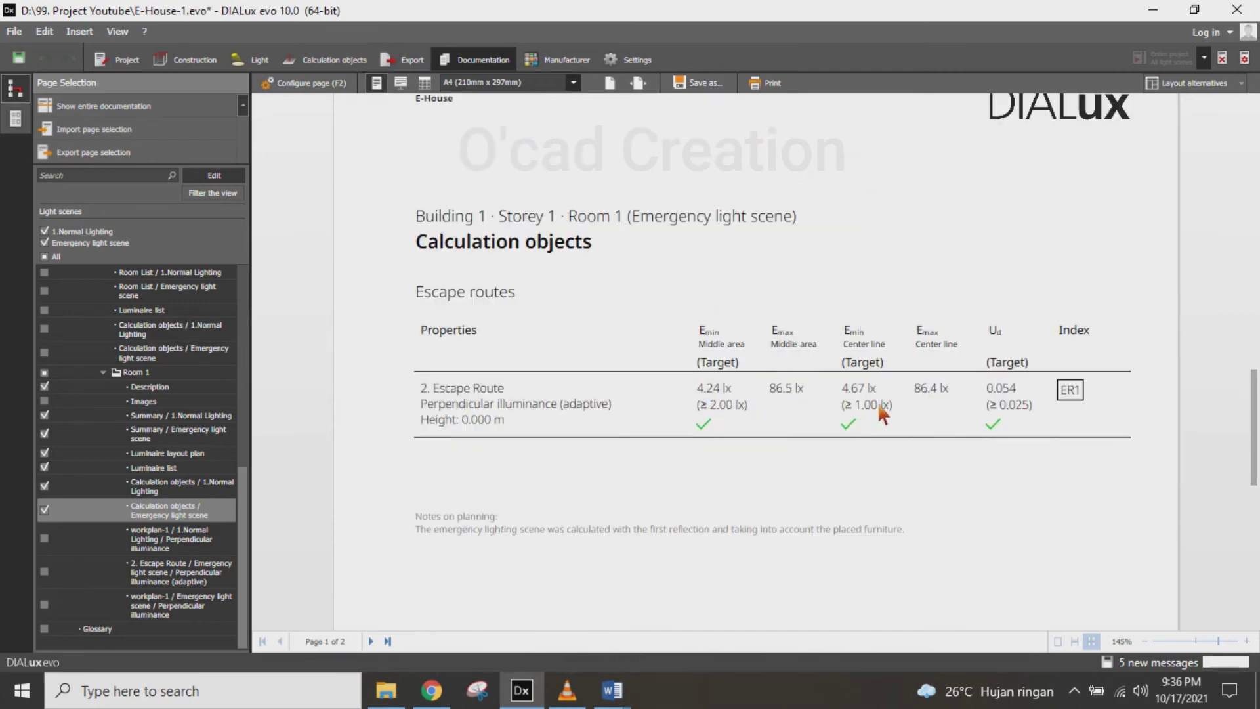
pyautogui.scroll(3, 823, 437)
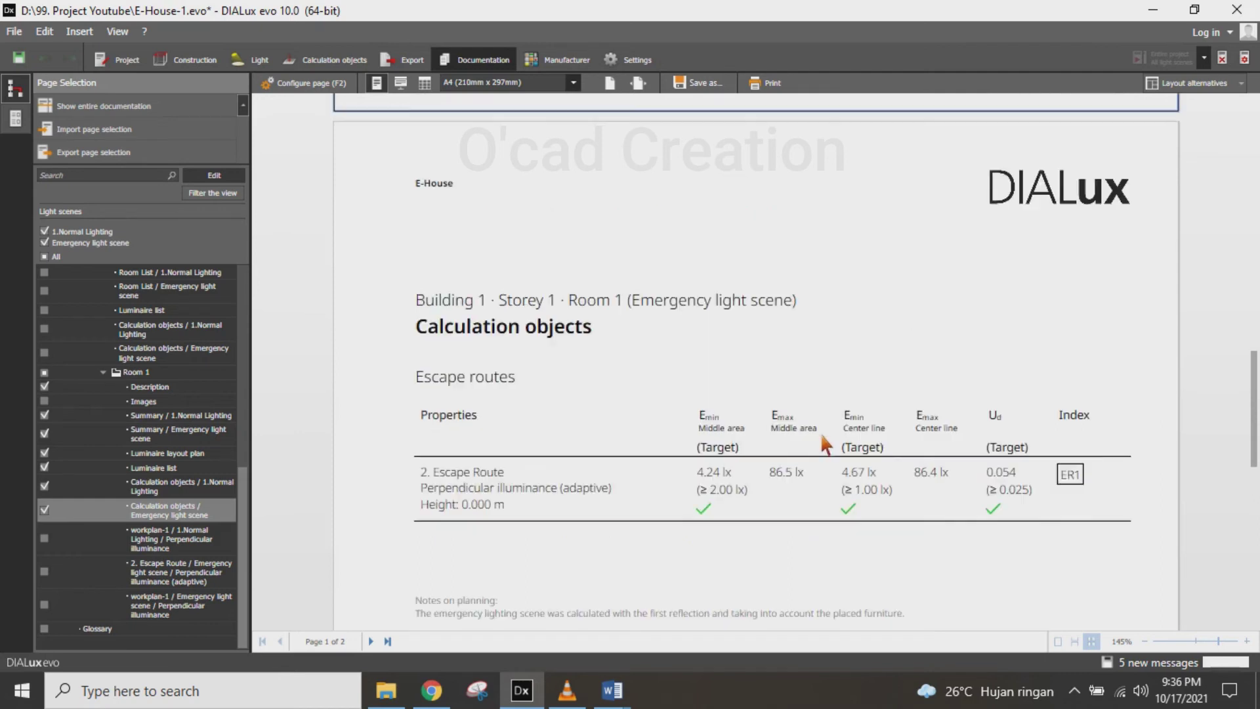
pyautogui.scroll(5, 822, 436)
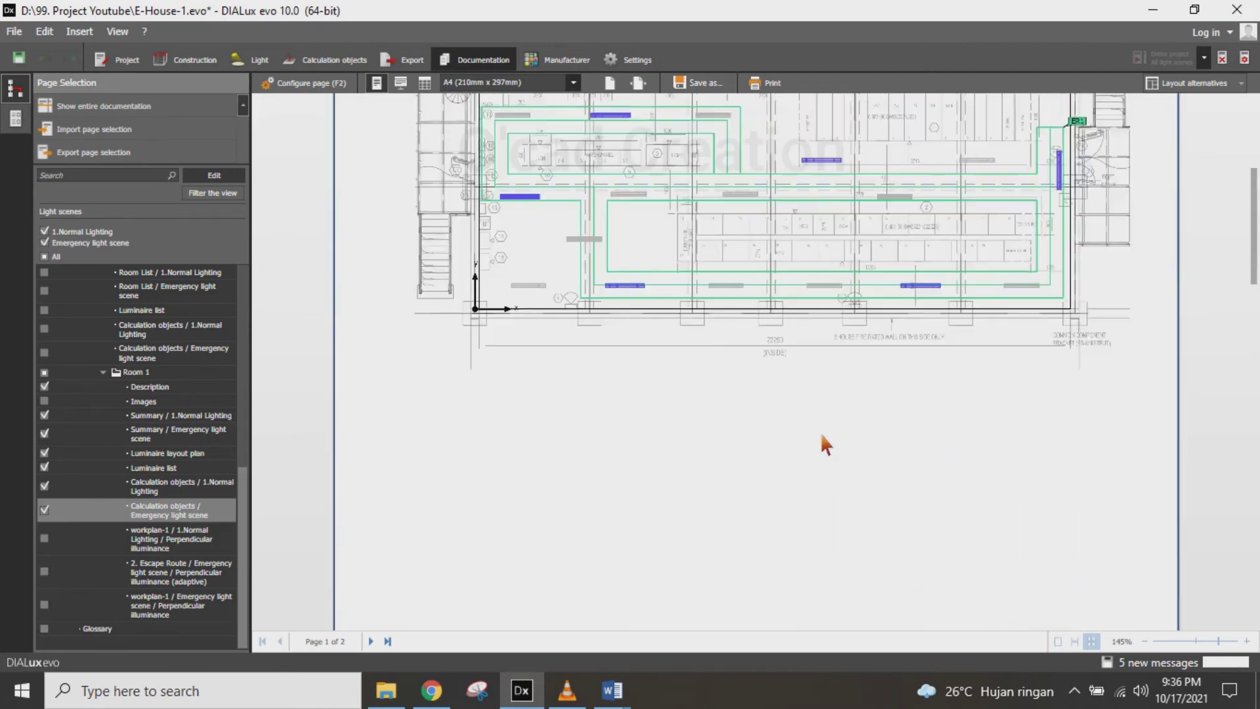
pyautogui.scroll(1, 822, 437)
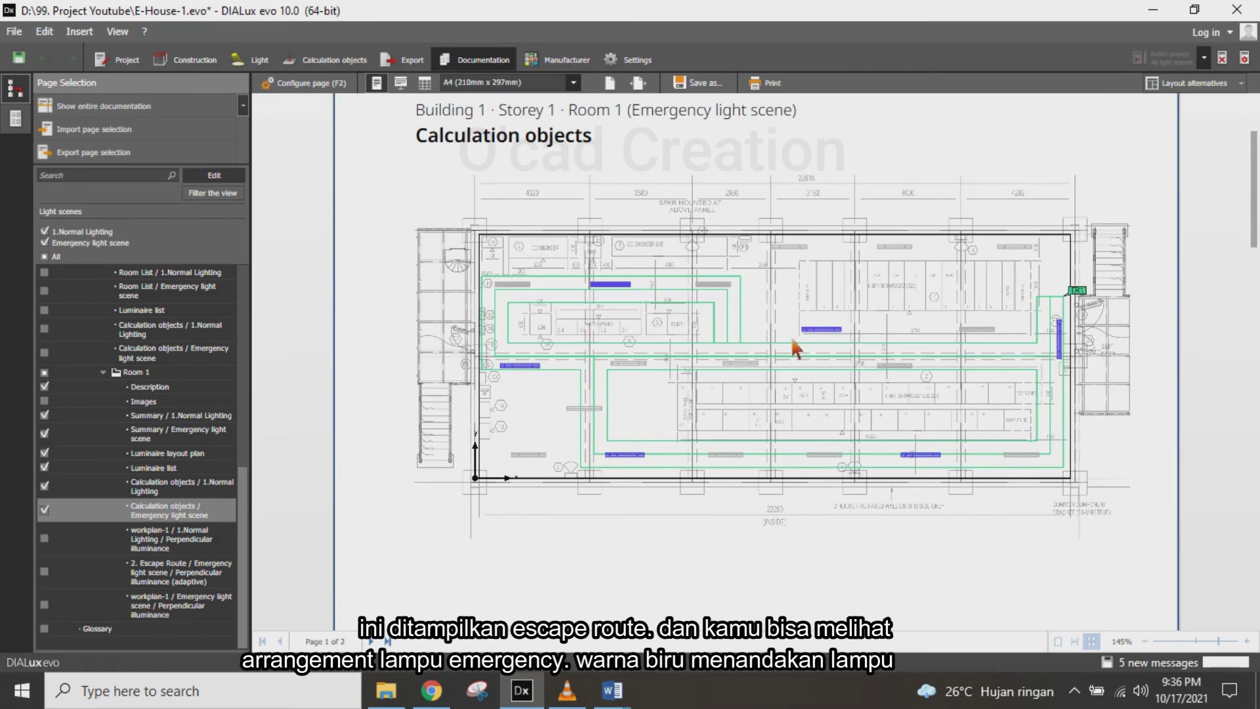
pyautogui.scroll(1, 791, 338)
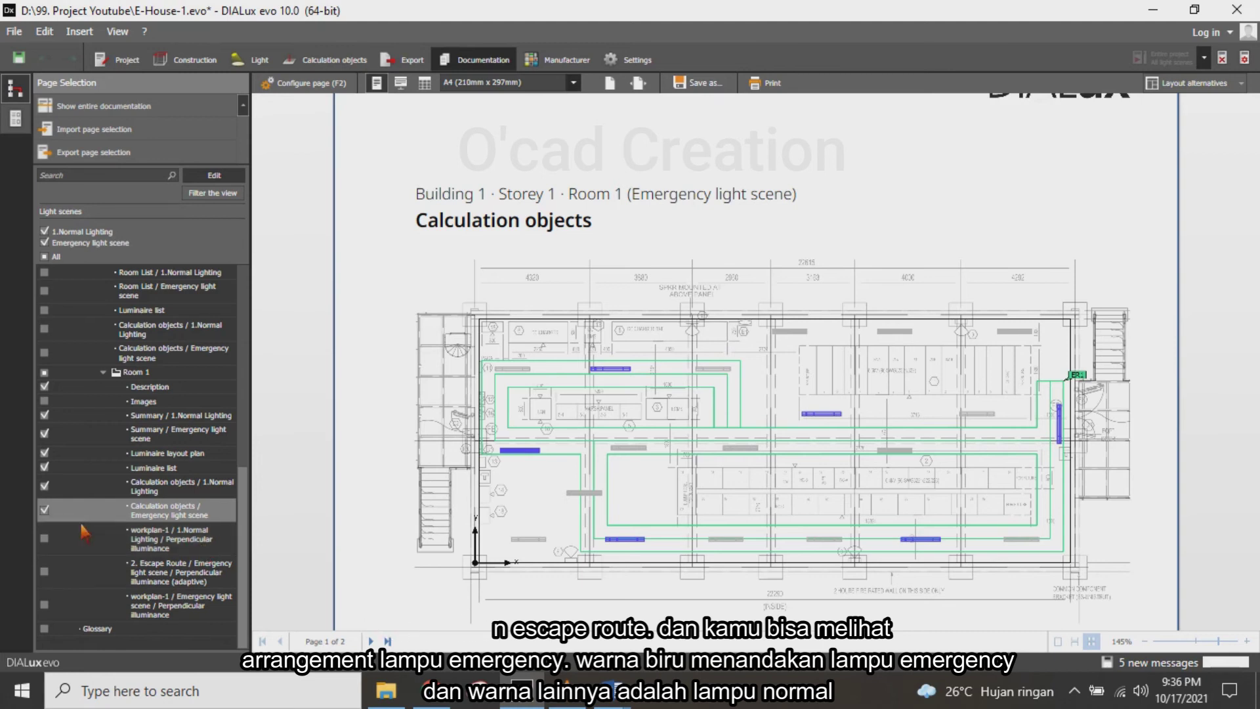
# Include Room 1's workplan-1 / 1.Normal Lighting / Perpendicular illuminance page and examine its illuminance plan and summary values
pyautogui.click(47, 539)
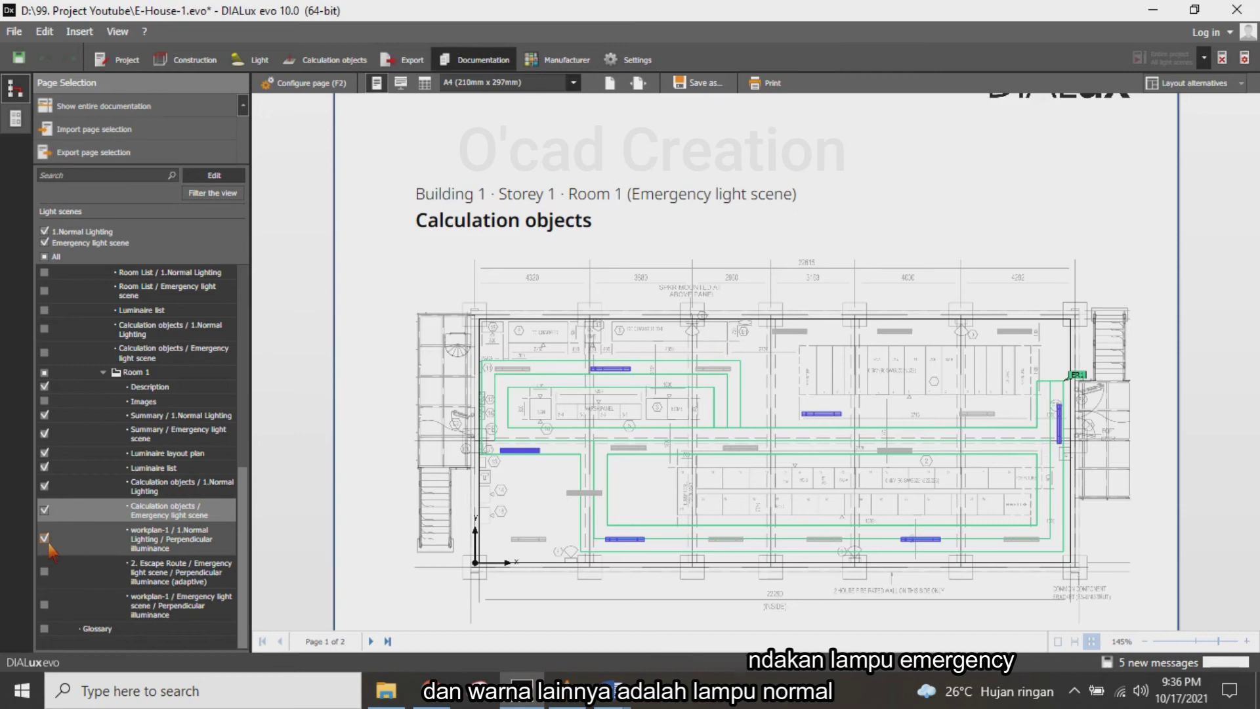
pyautogui.click(177, 551)
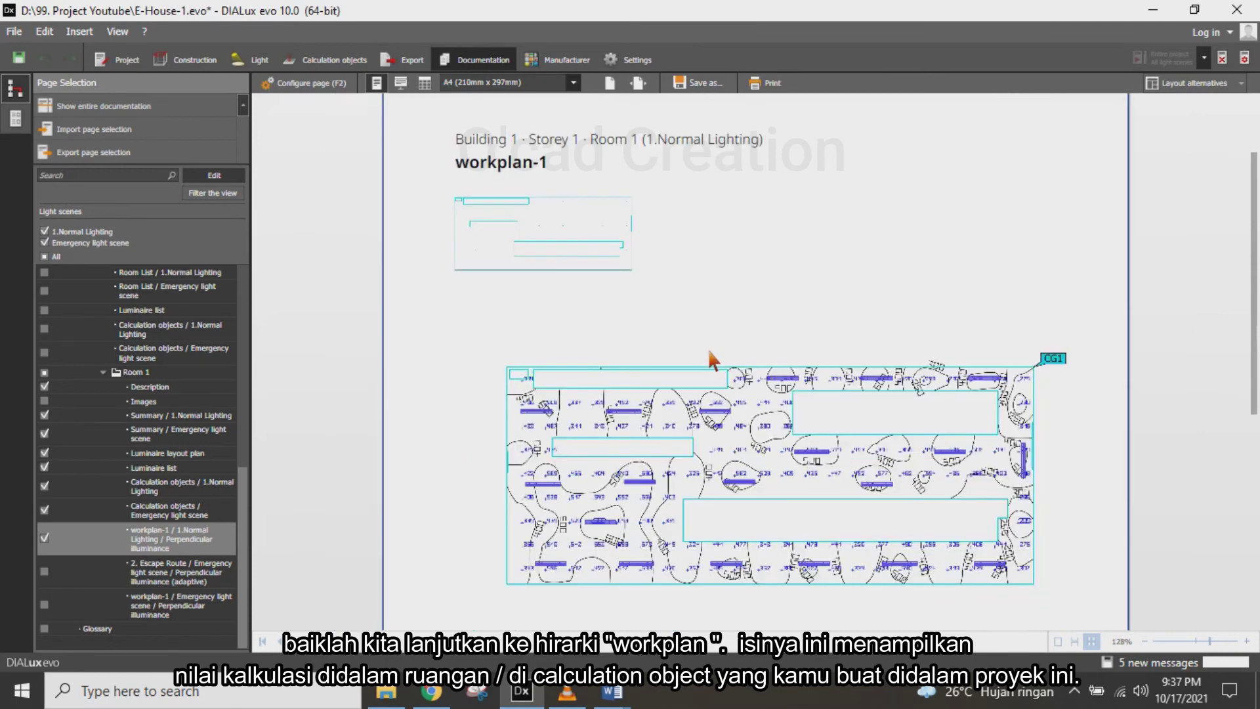
pyautogui.scroll(-3, 709, 350)
pyautogui.keyDown('ctrl'); pyautogui.scroll(-1, 713, 354); pyautogui.keyUp('ctrl')
pyautogui.scroll(-3, 711, 354)
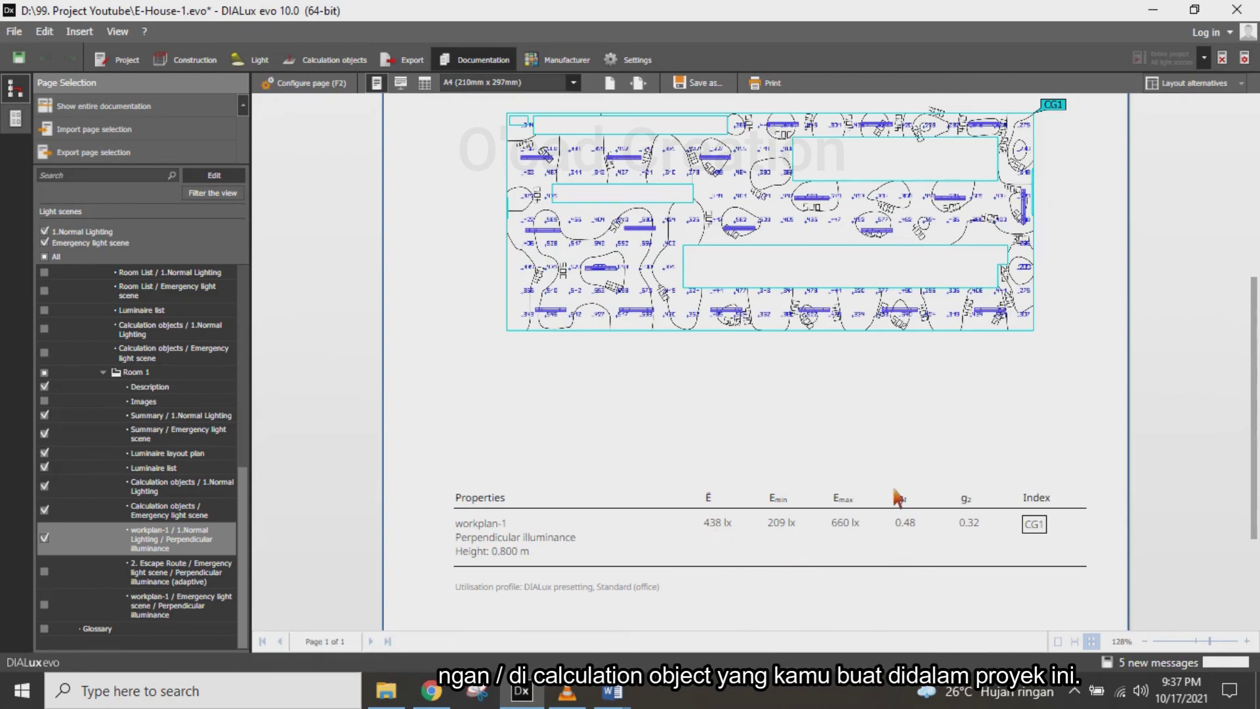
pyautogui.scroll(1, 854, 328)
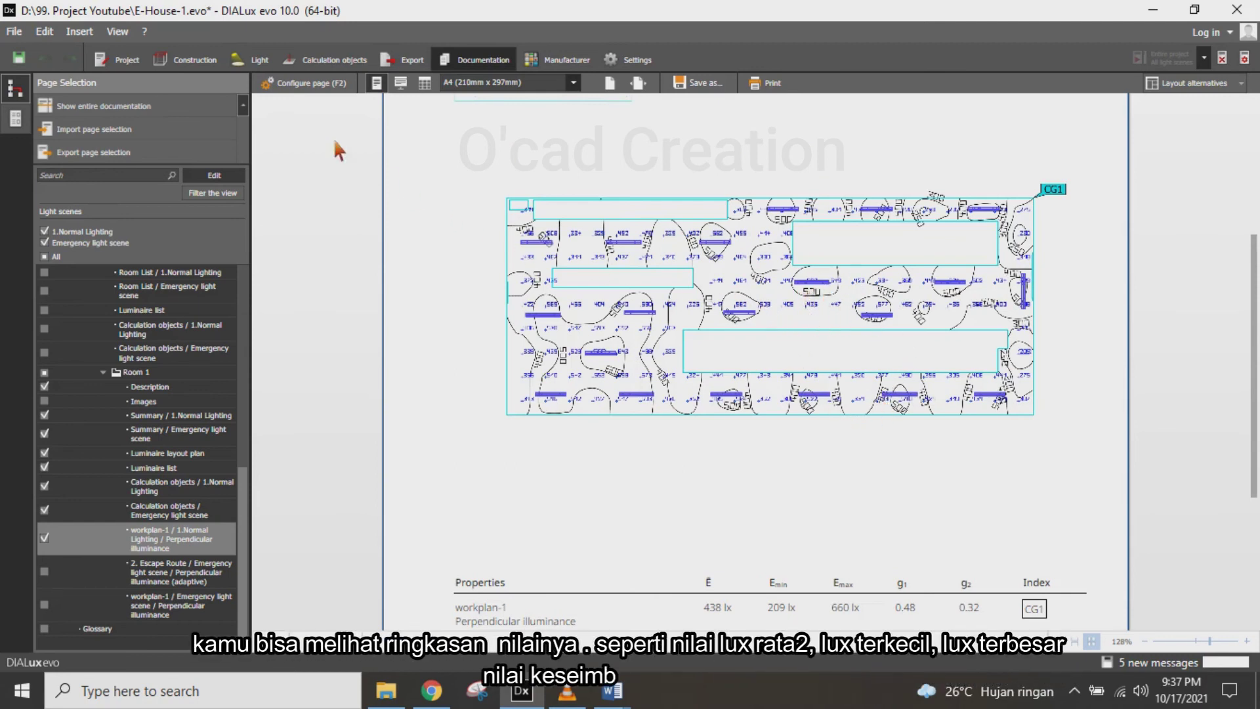
pyautogui.scroll(-1, 713, 360)
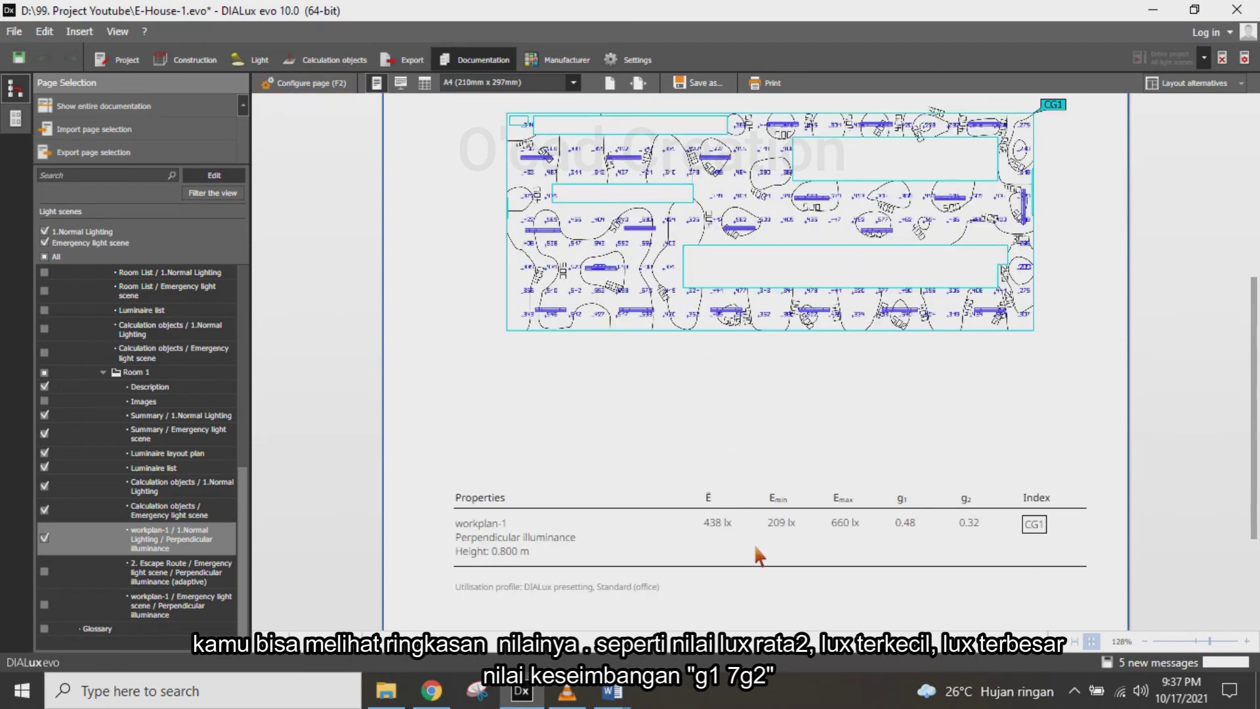
pyautogui.scroll(1, 846, 328)
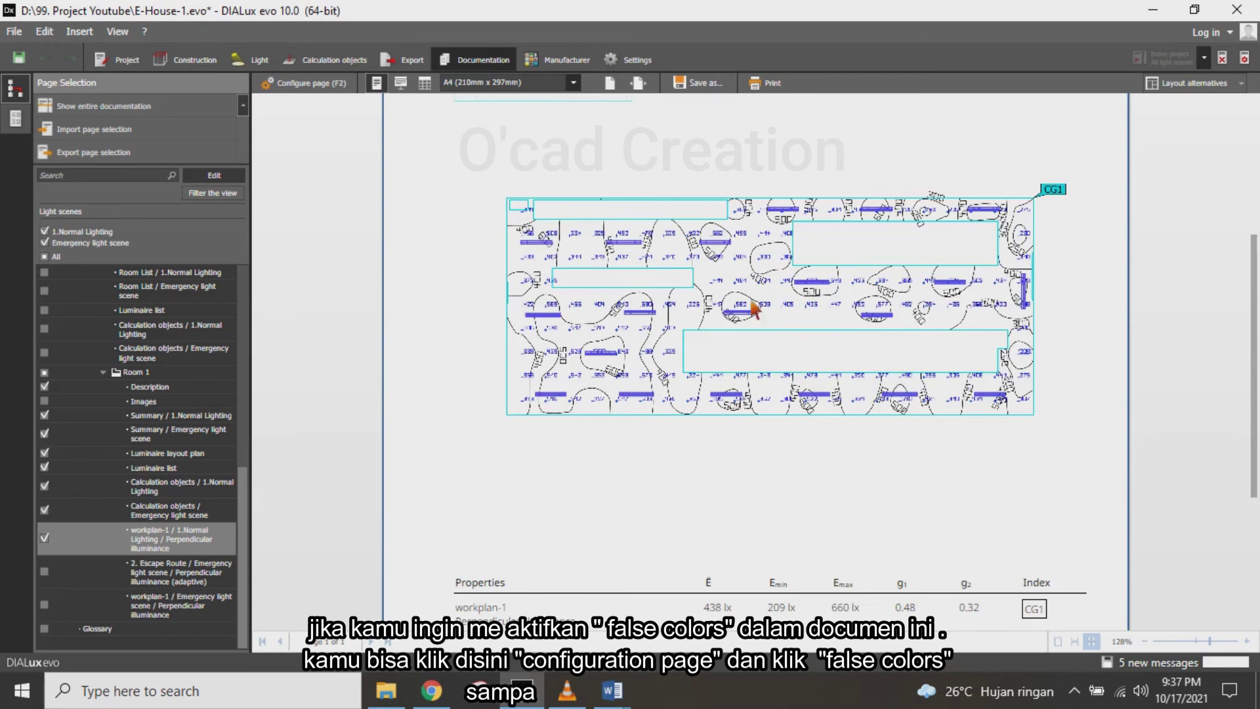
# Enable False colors for the workplan-1 normal lighting page and check the colored plan and its lux legend
pyautogui.click(298, 87)
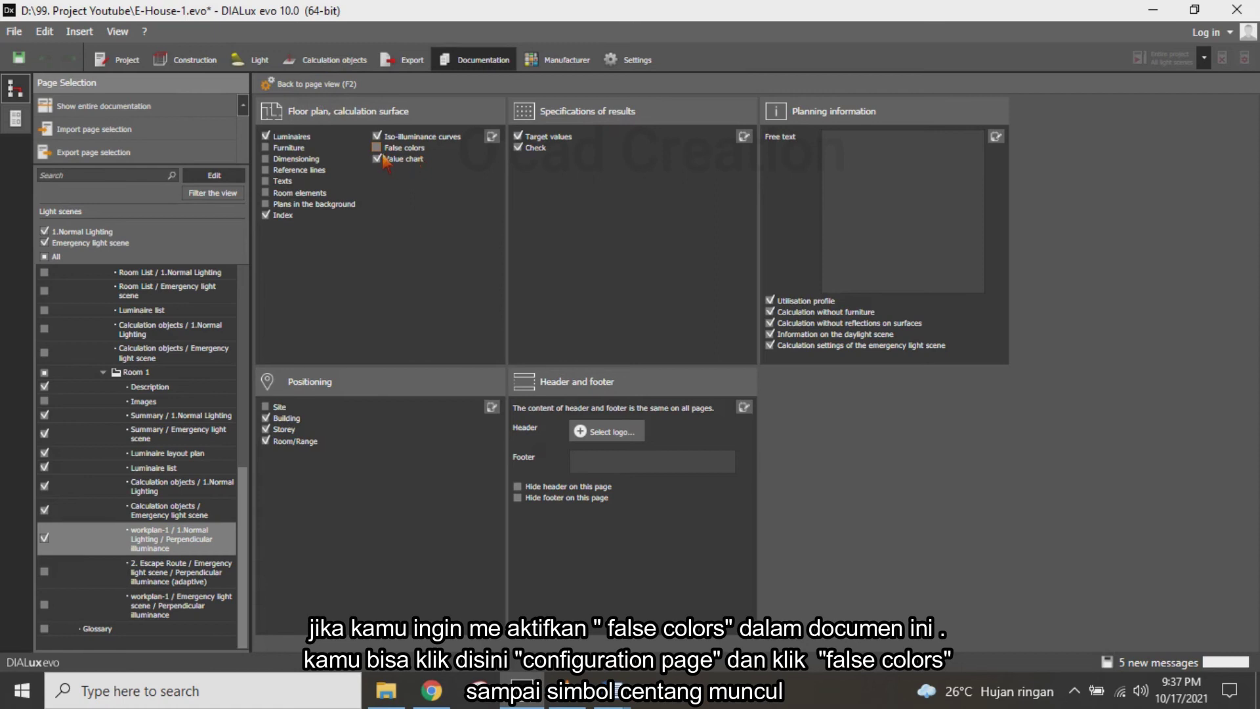
pyautogui.click(321, 85)
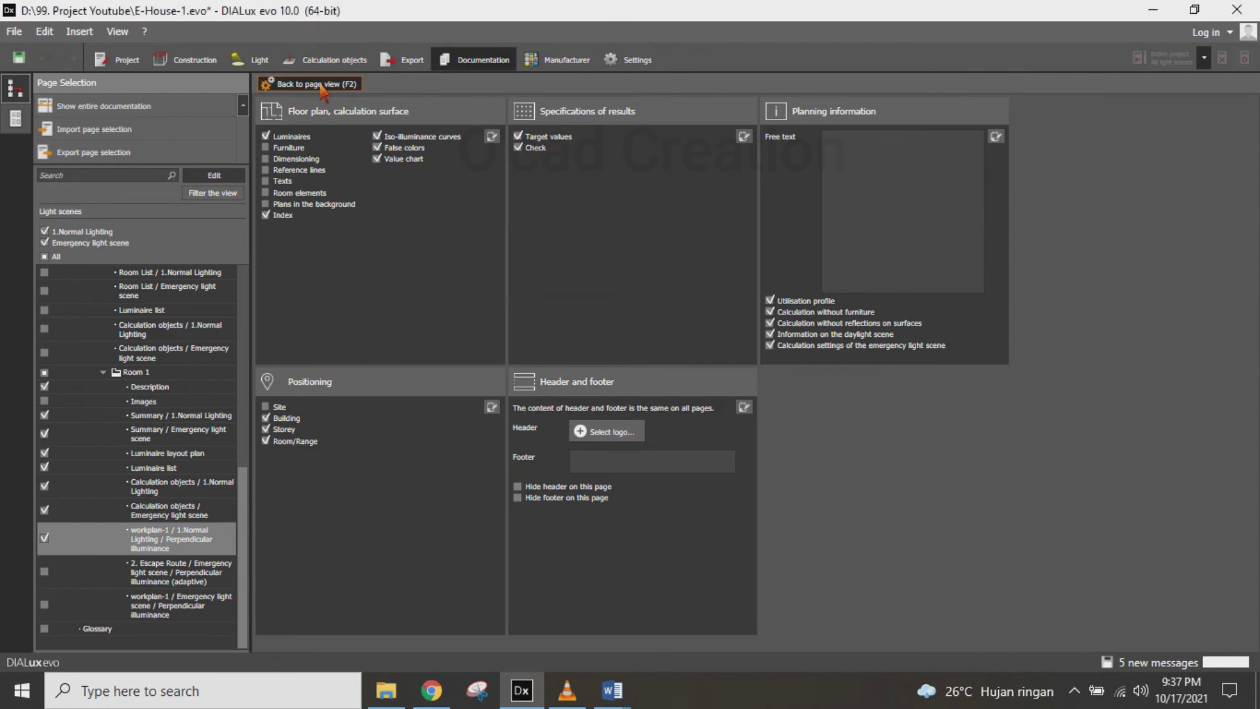
pyautogui.click(317, 84)
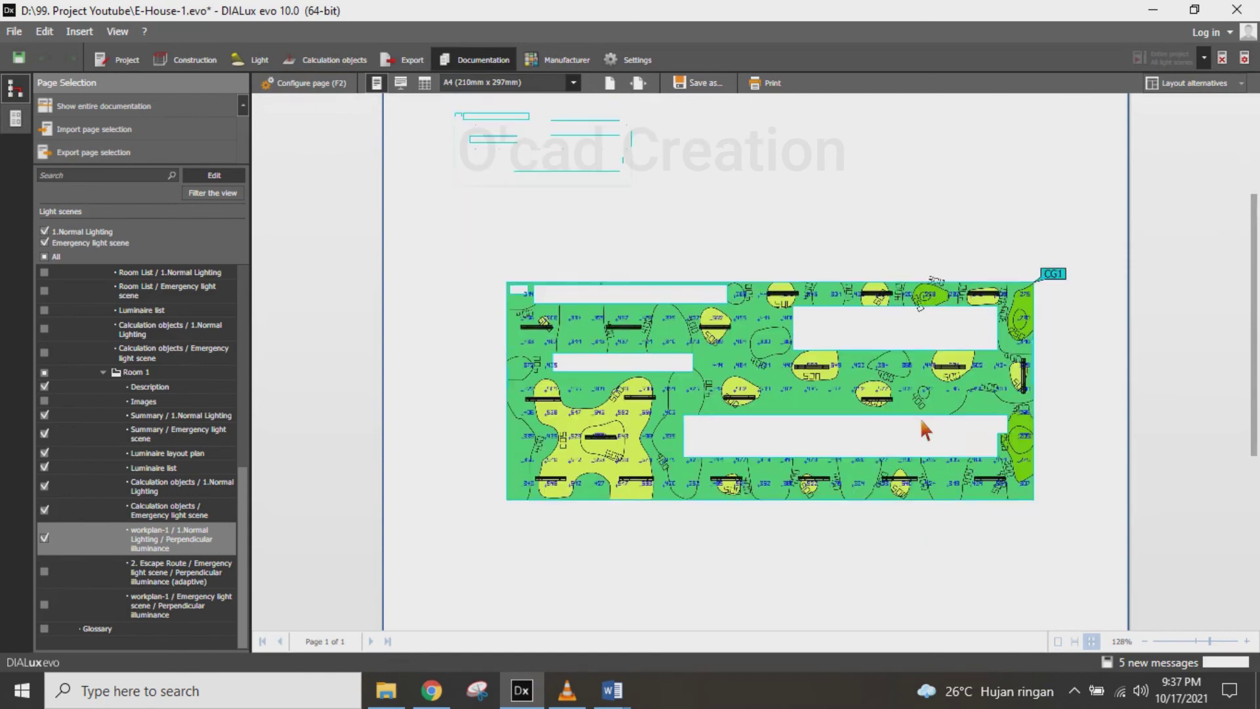
pyautogui.scroll(-5, 921, 418)
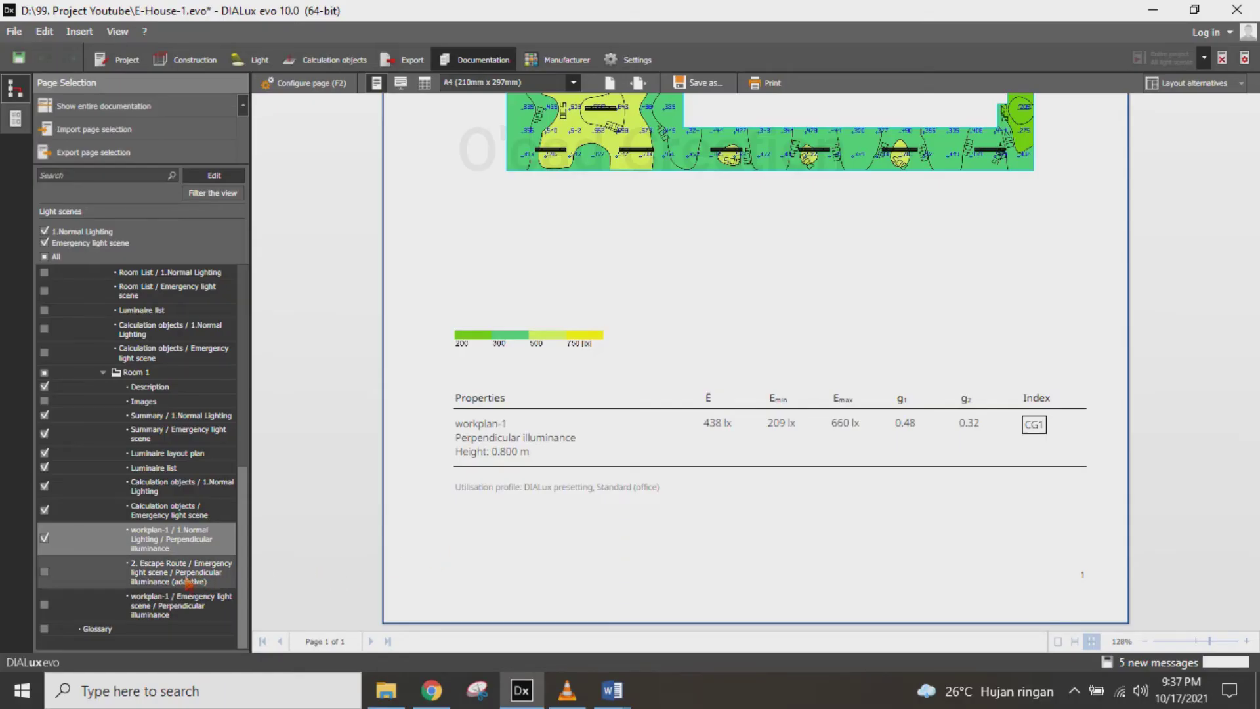
# Include Room 1's 2. Escape Route / Emergency light scene page and examine its false color plan, lux legend and target values
pyautogui.click(44, 572)
pyautogui.click(211, 583)
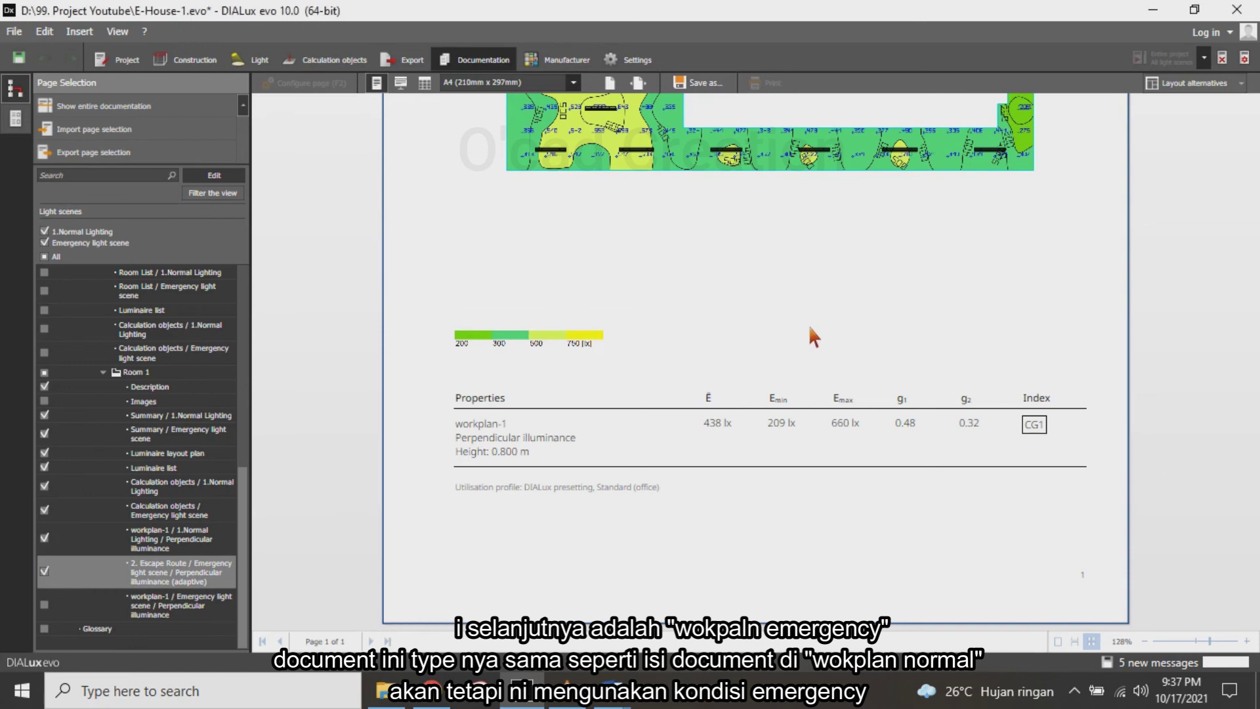
pyautogui.scroll(4, 808, 325)
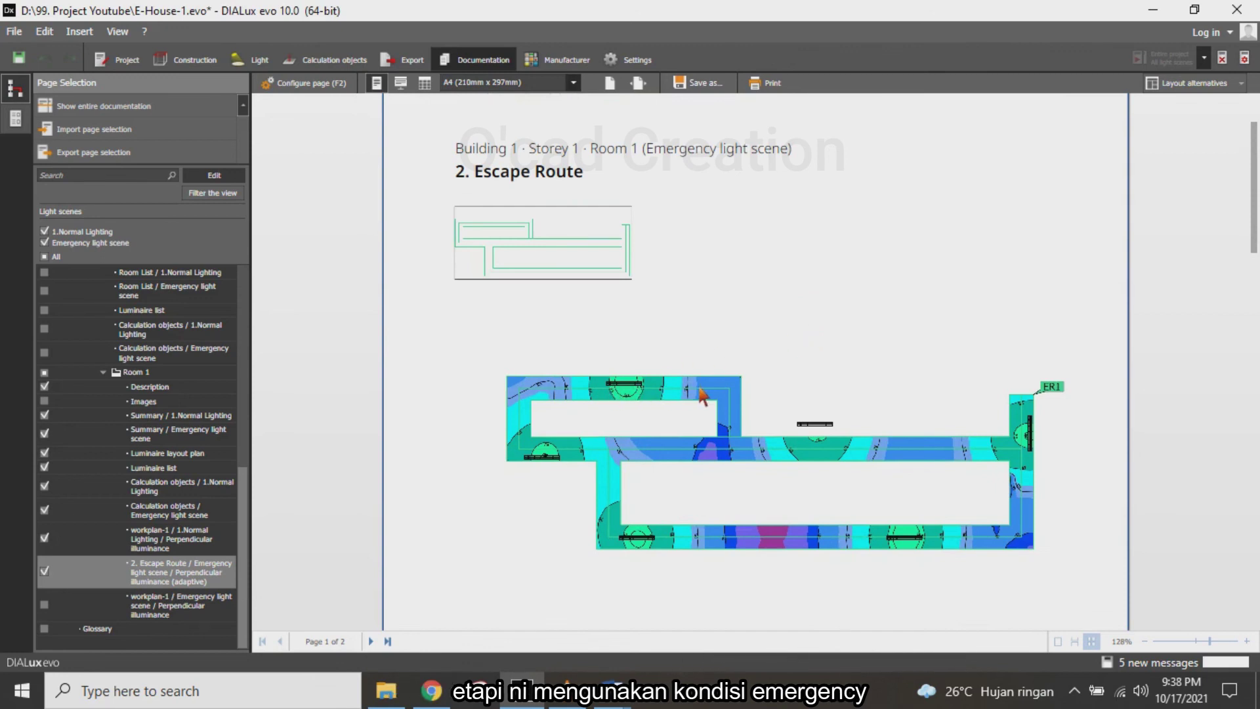
pyautogui.scroll(2, 889, 370)
pyautogui.scroll(1, 889, 370)
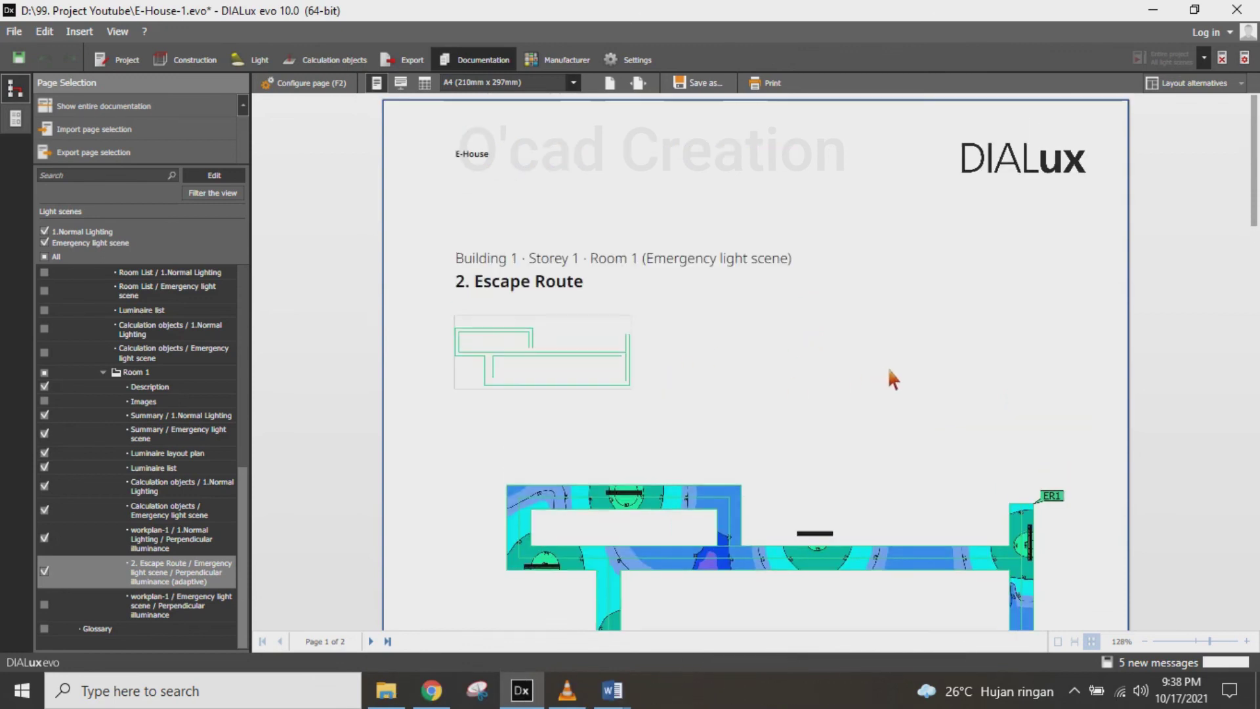
pyautogui.scroll(-4, 889, 370)
pyautogui.scroll(-6, 889, 370)
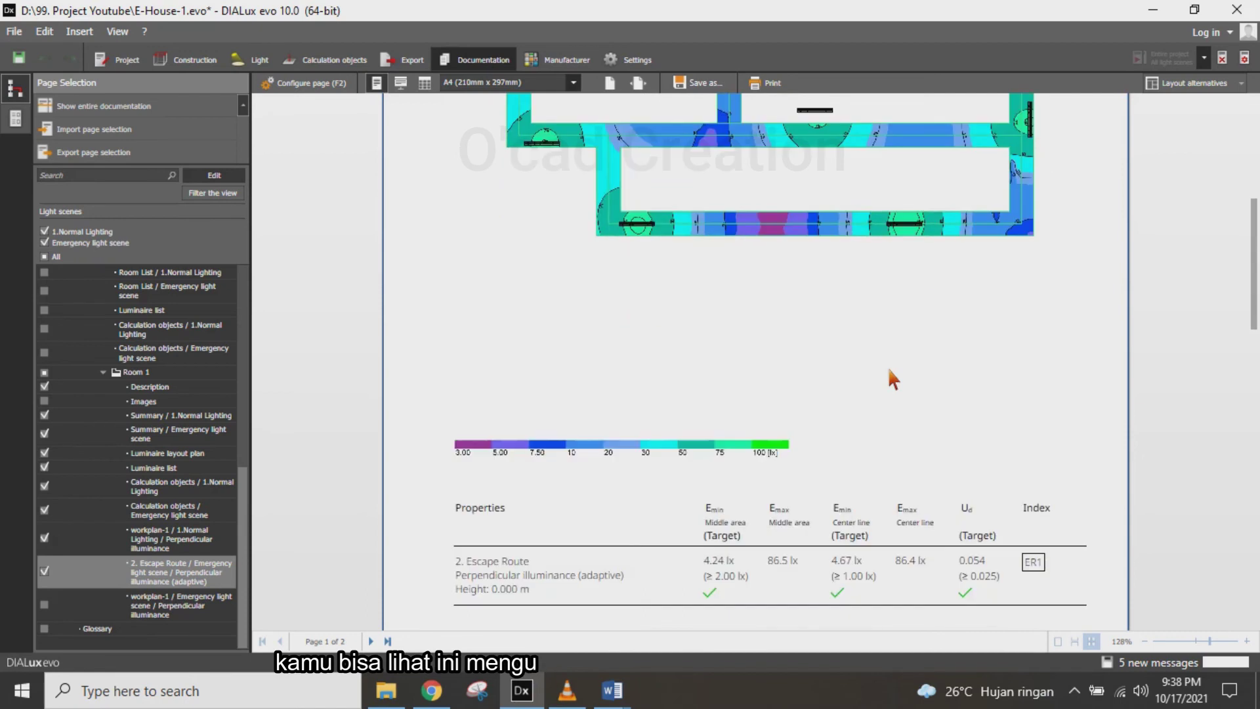
pyautogui.scroll(-2, 889, 371)
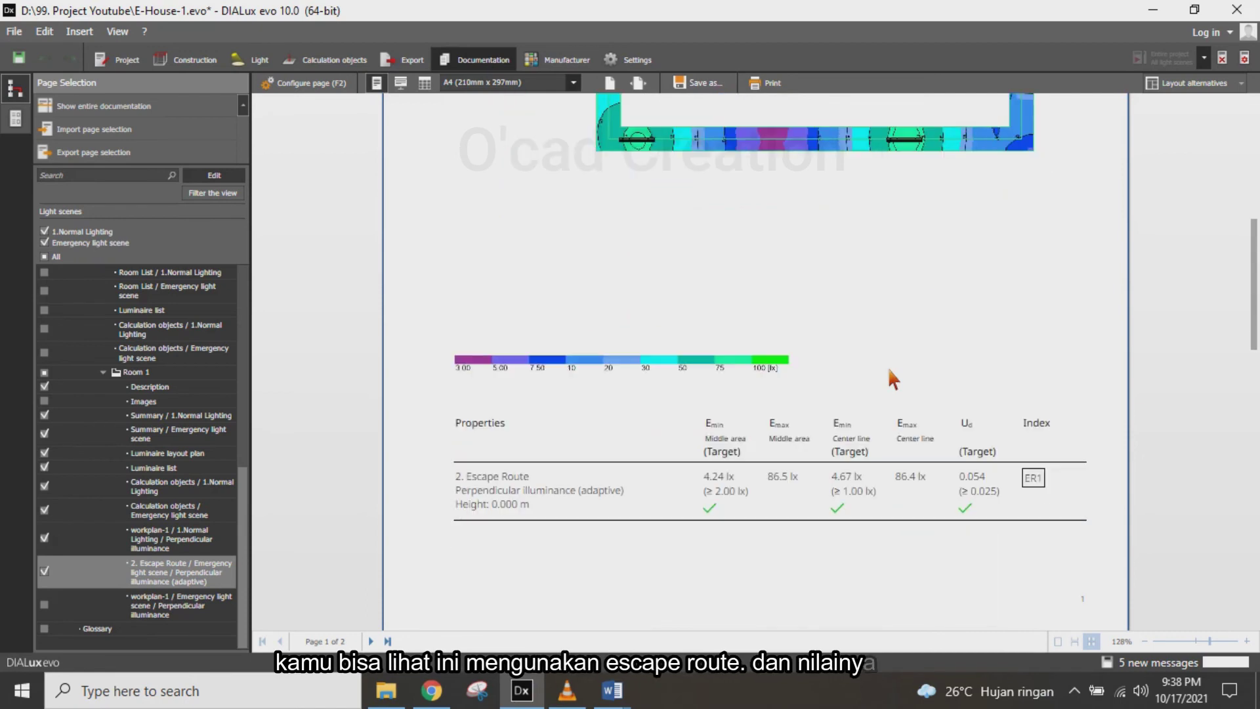
pyautogui.scroll(-2, 889, 371)
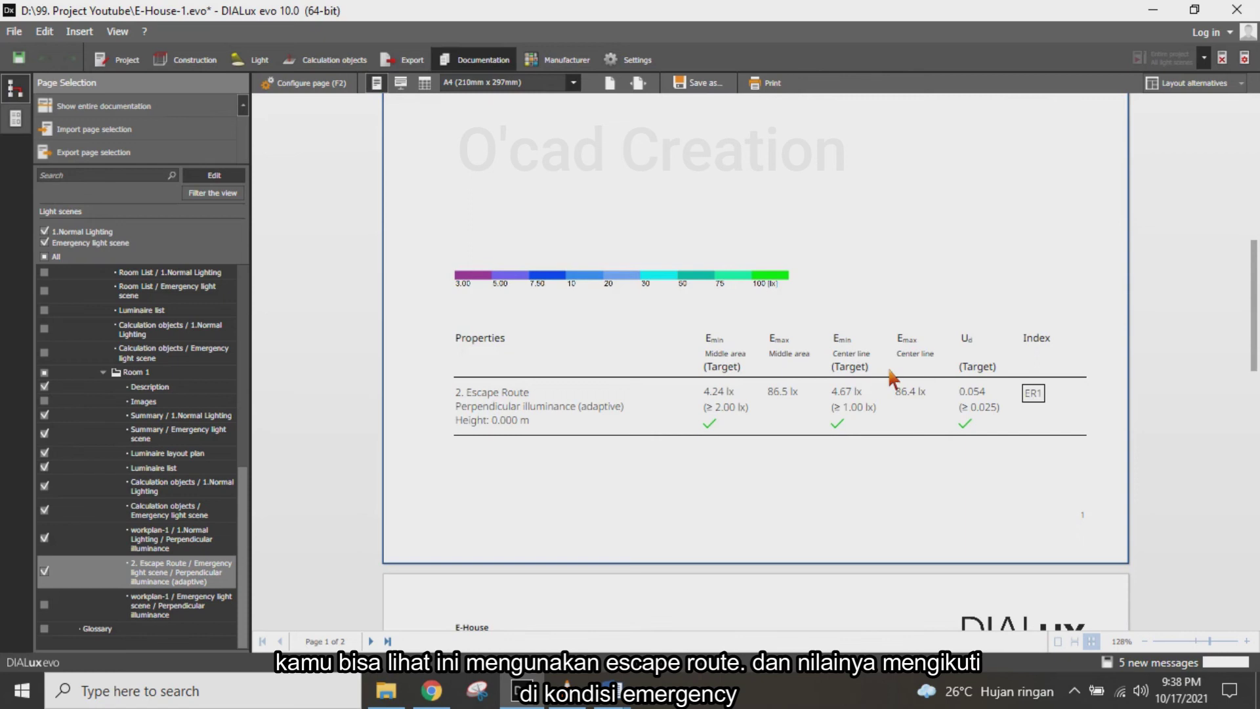
pyautogui.scroll(-2, 893, 377)
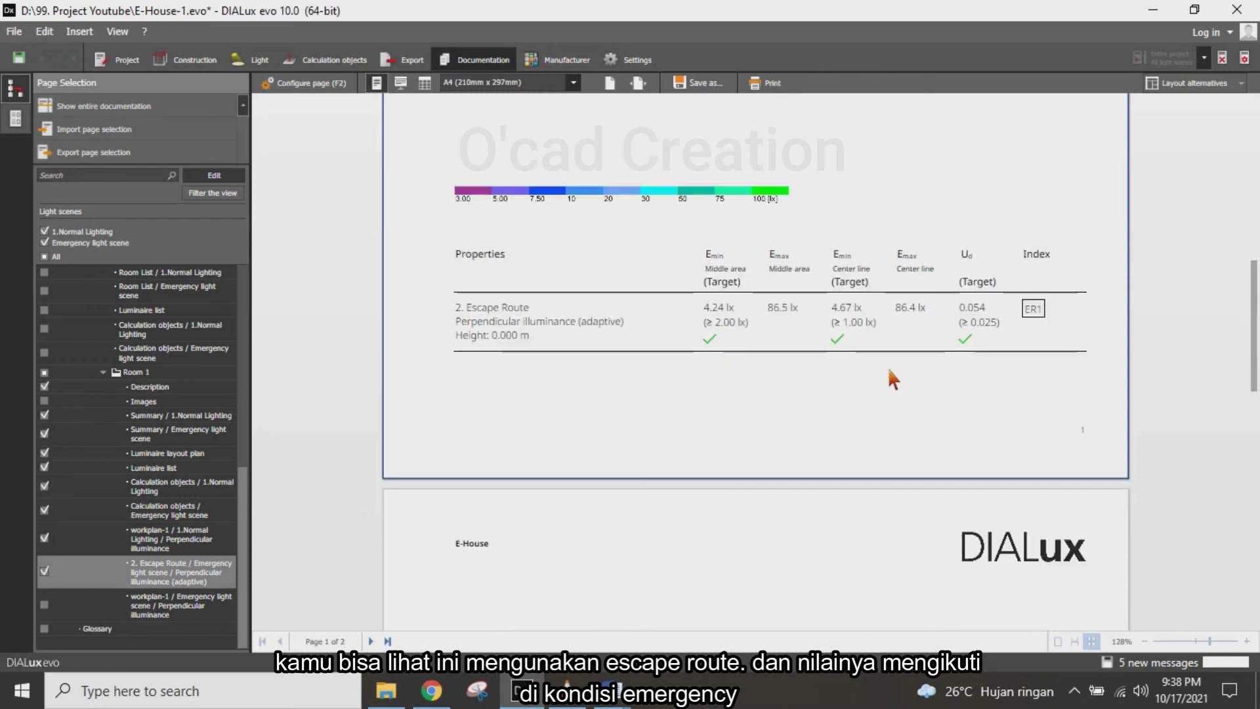
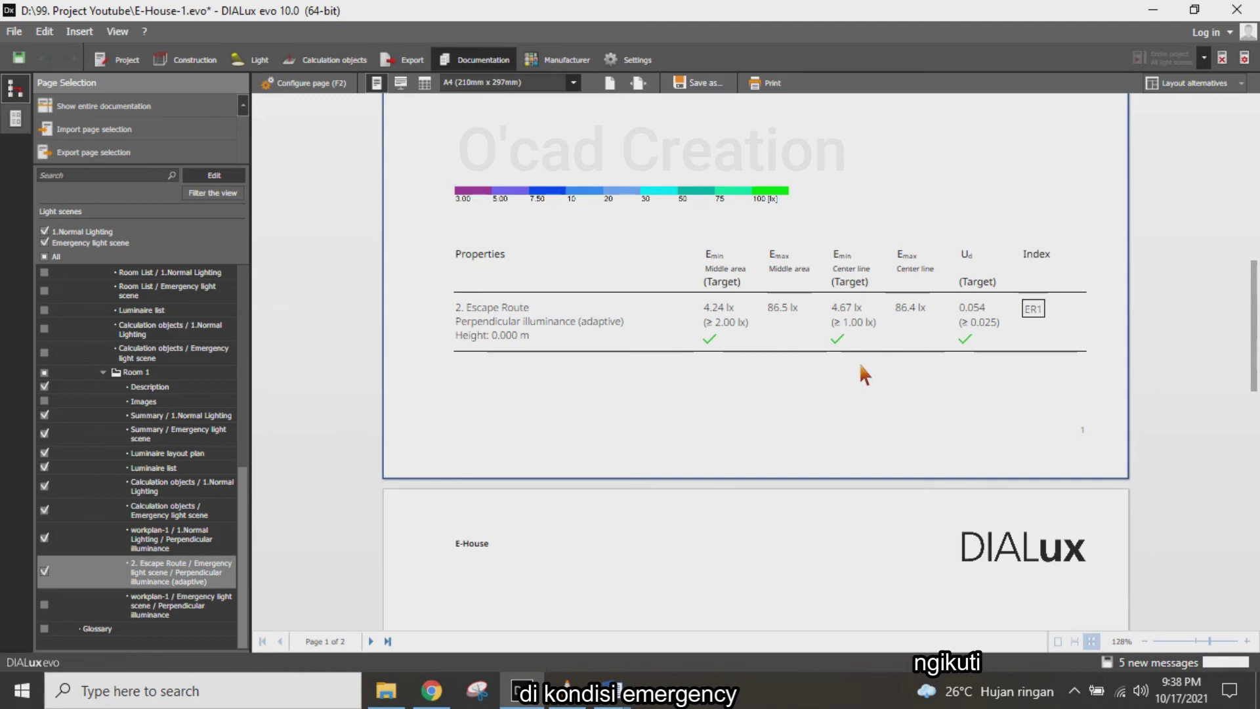
# Check the remainder of Room 1's 2. Escape Route emergency page and show the entire documentation
pyautogui.scroll(-3, 862, 365)
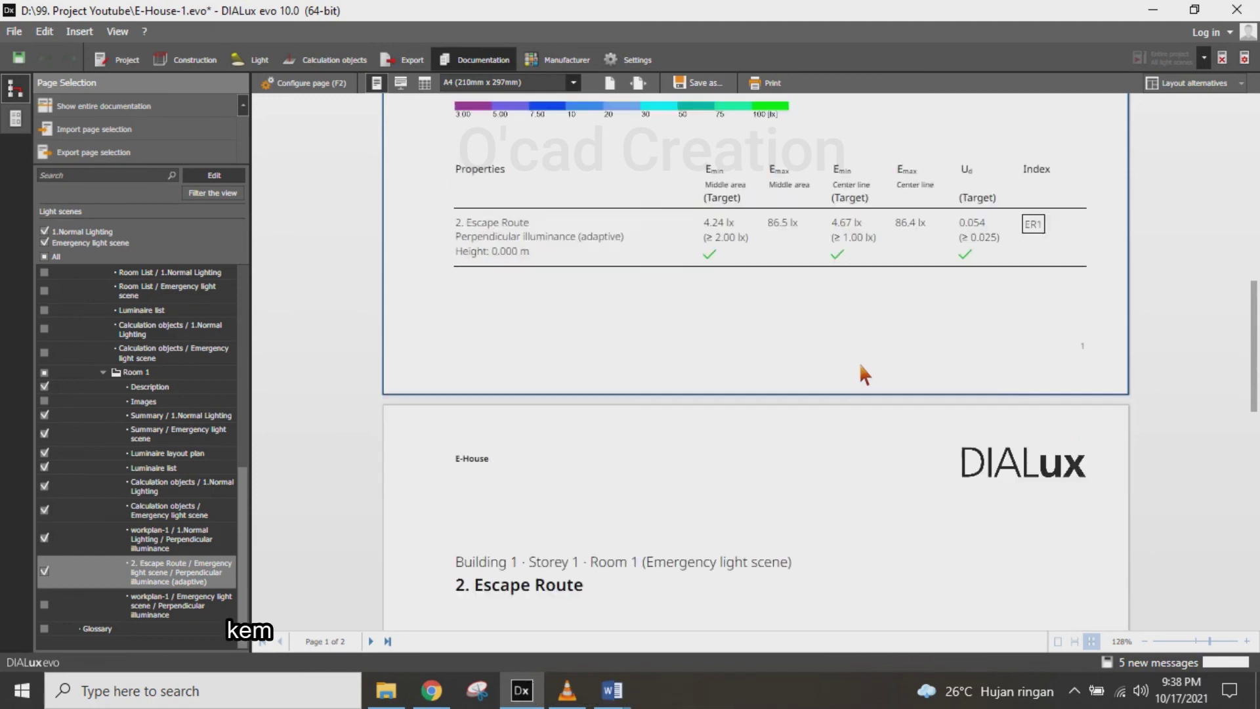
pyautogui.scroll(-5, 862, 366)
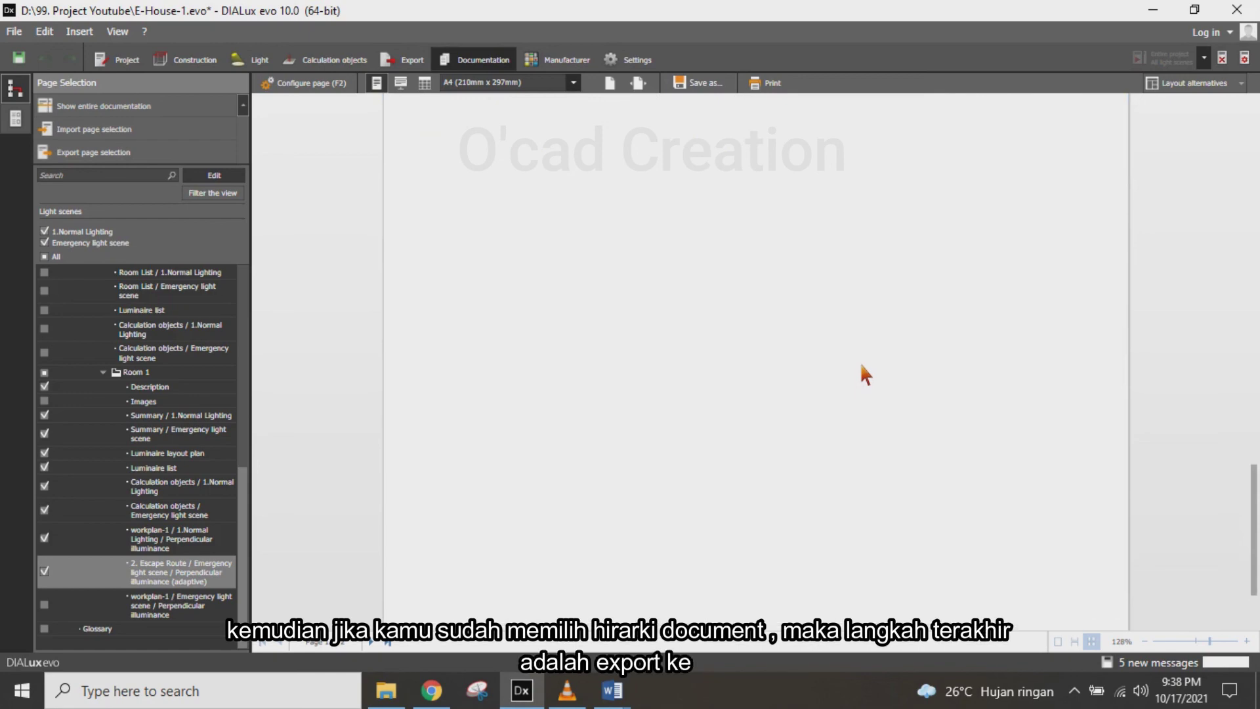
pyautogui.scroll(7, 862, 366)
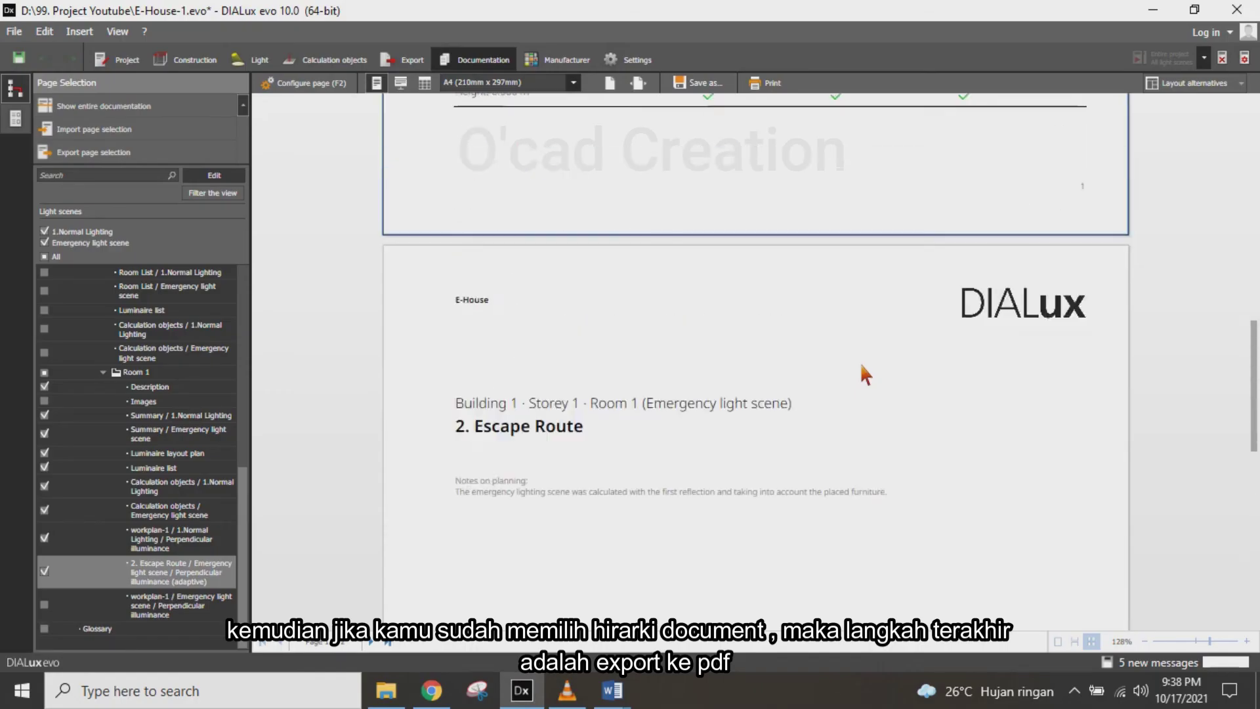
pyautogui.scroll(6, 862, 365)
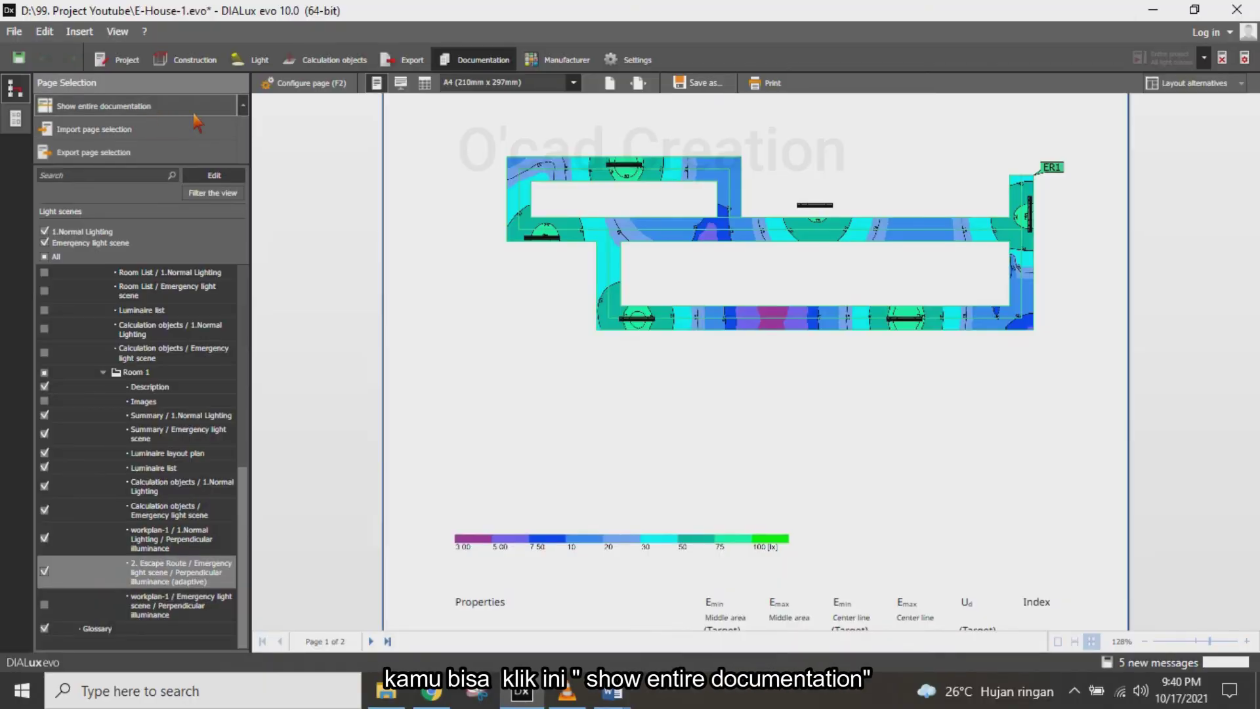
pyautogui.click(189, 115)
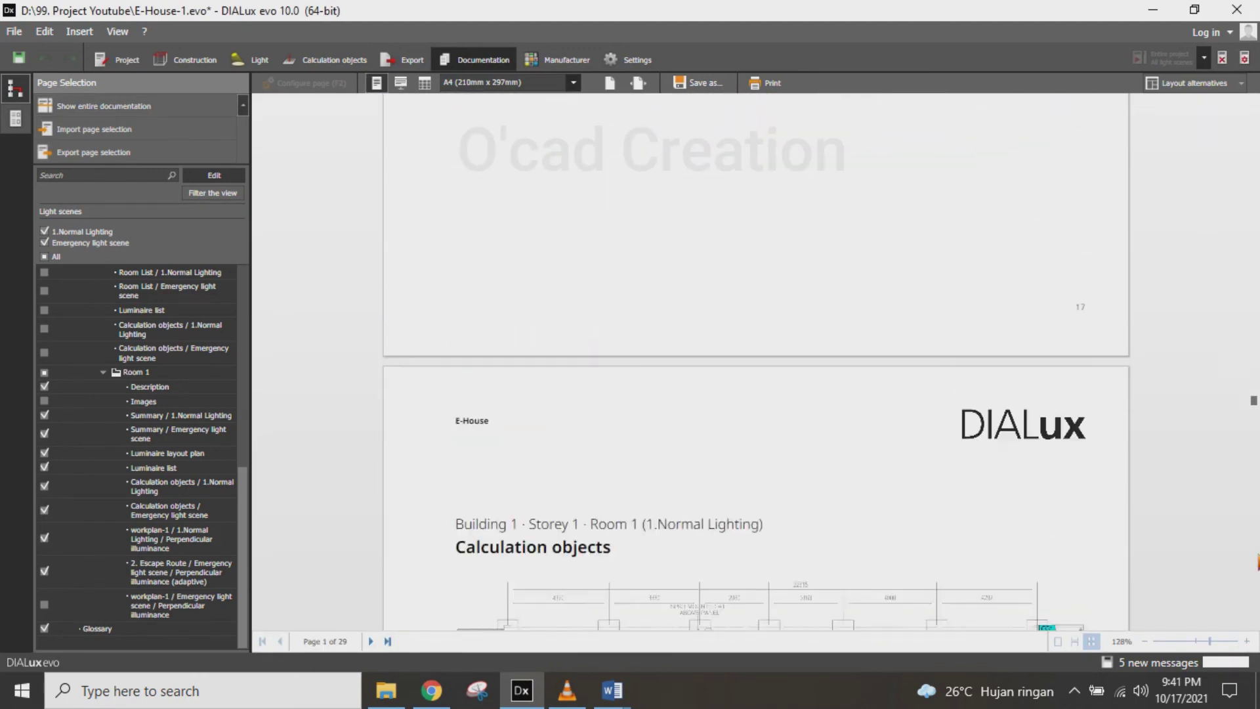
# Save all documentation pages as a PDF named "E-House _lighting calculation report" in the E-house-1 folder and open it after export
pyautogui.click(700, 83)
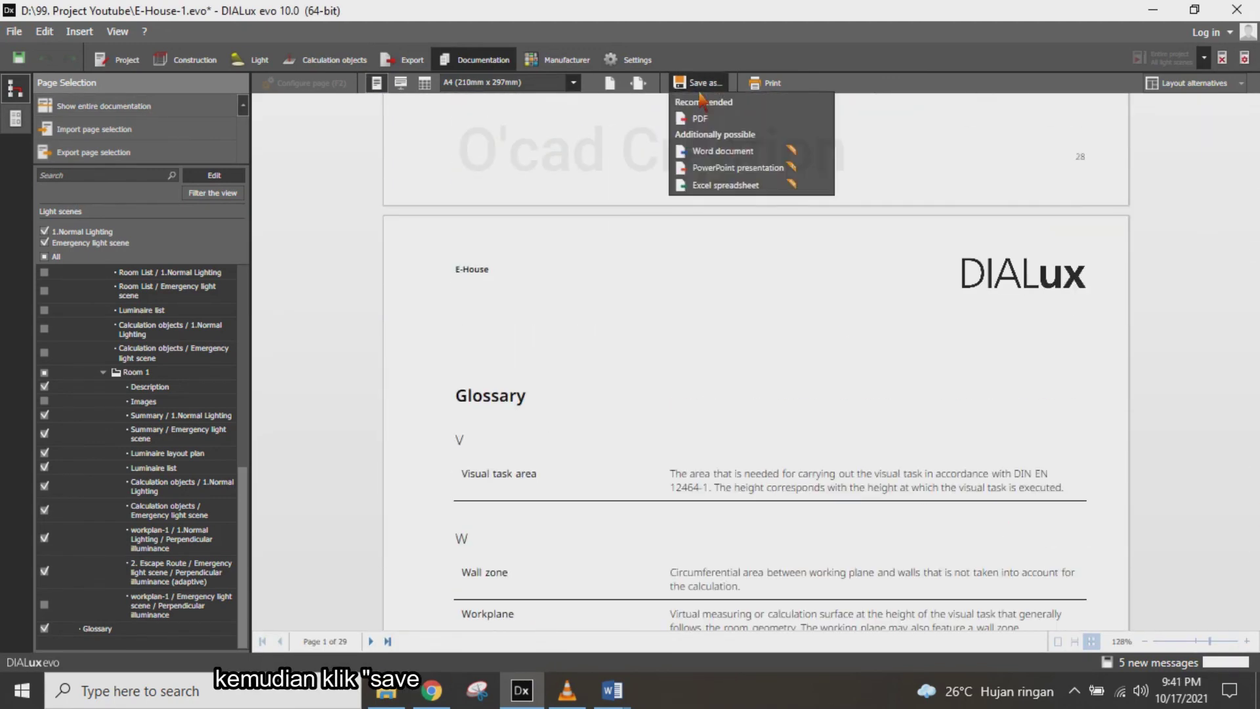
pyautogui.click(716, 121)
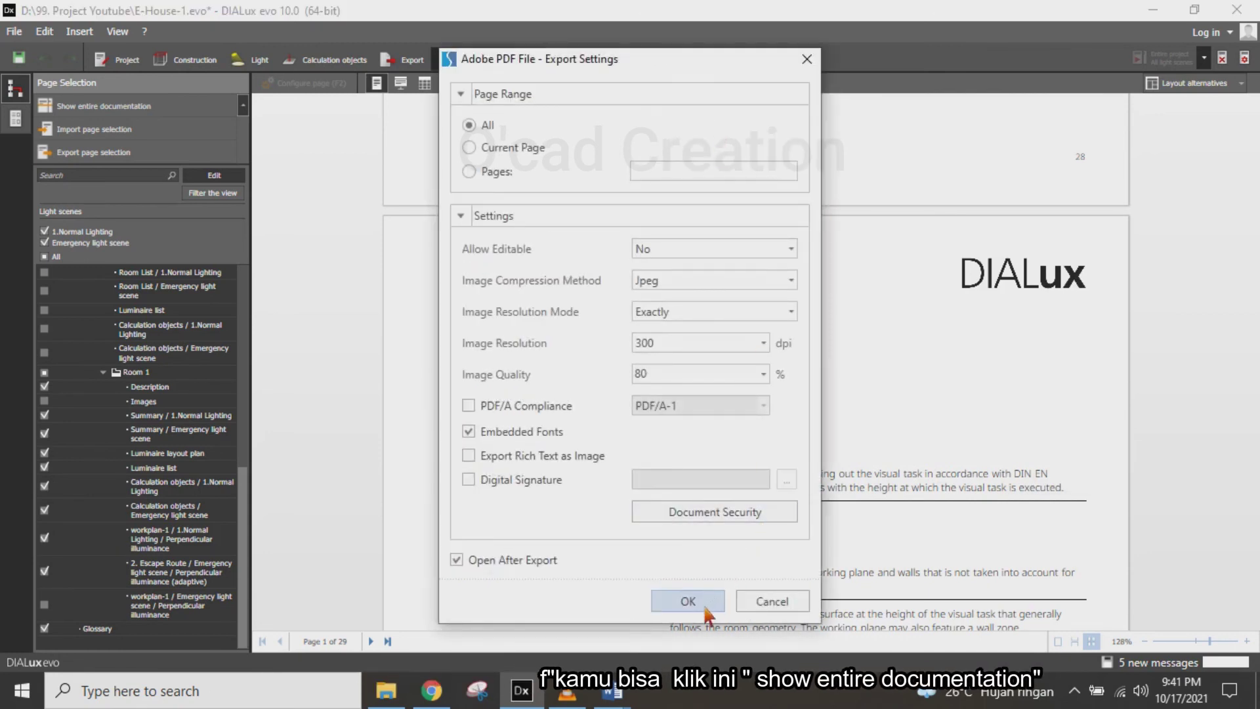
pyautogui.click(696, 601)
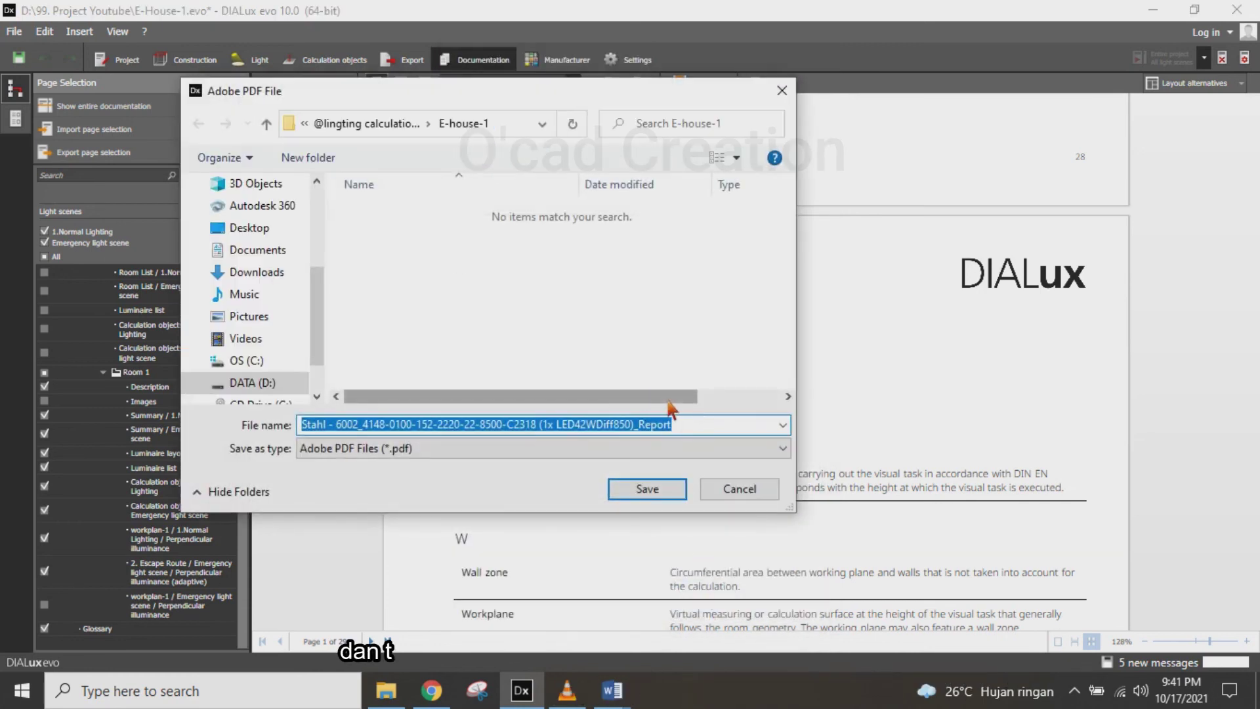
pyautogui.write('E-House')
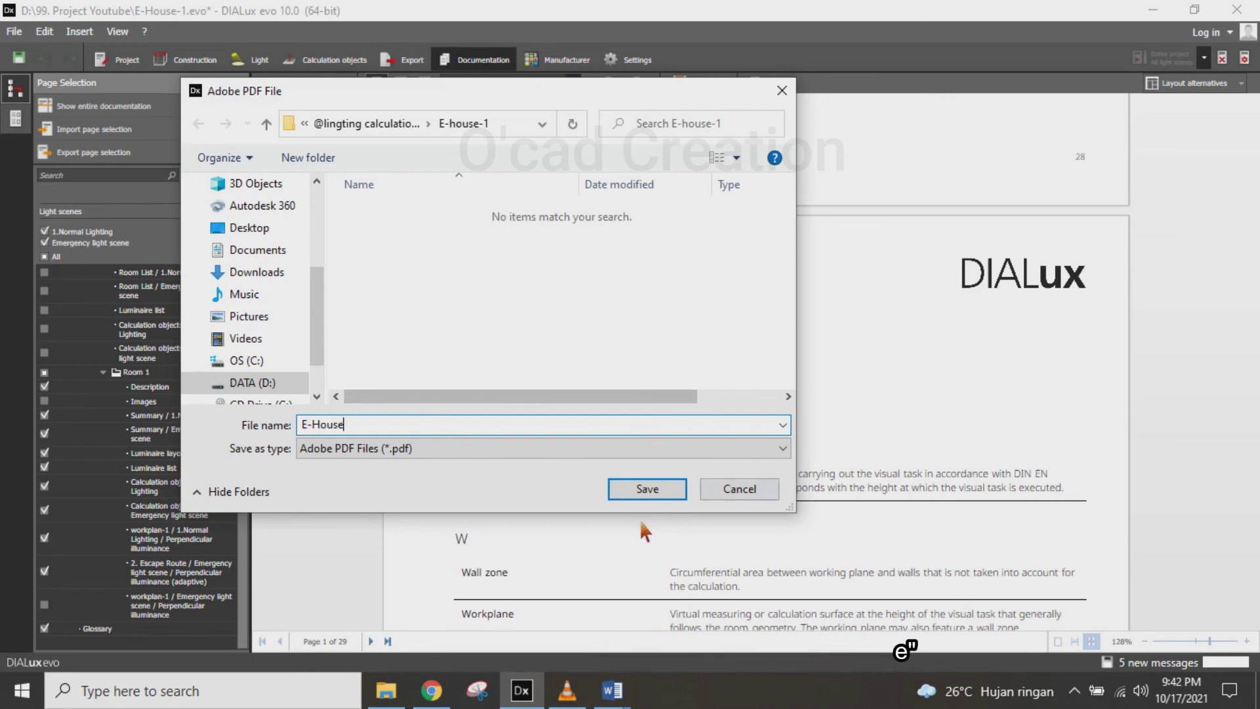
pyautogui.click(668, 497)
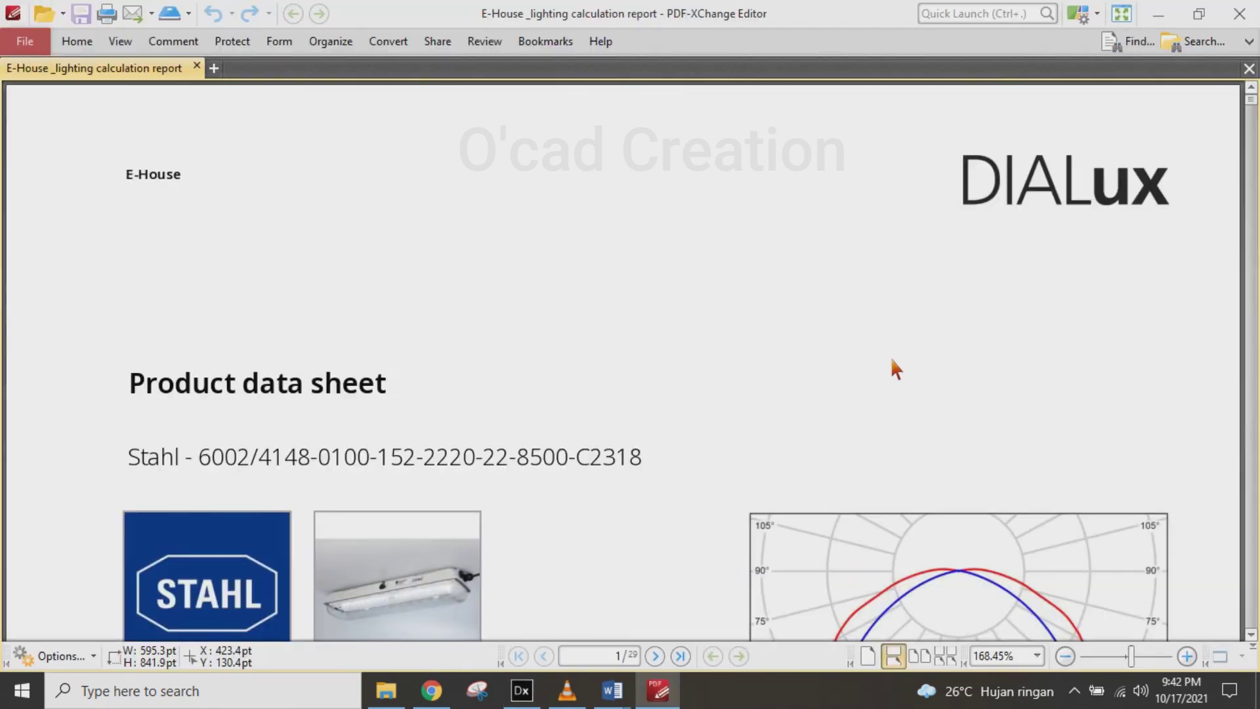
# Review the luminaire product data sheets in the exported PDF report, continuing to the Room 1 image on page 8
pyautogui.keyDown('ctrl'); pyautogui.scroll(-4, 479, 159); pyautogui.keyUp('ctrl')
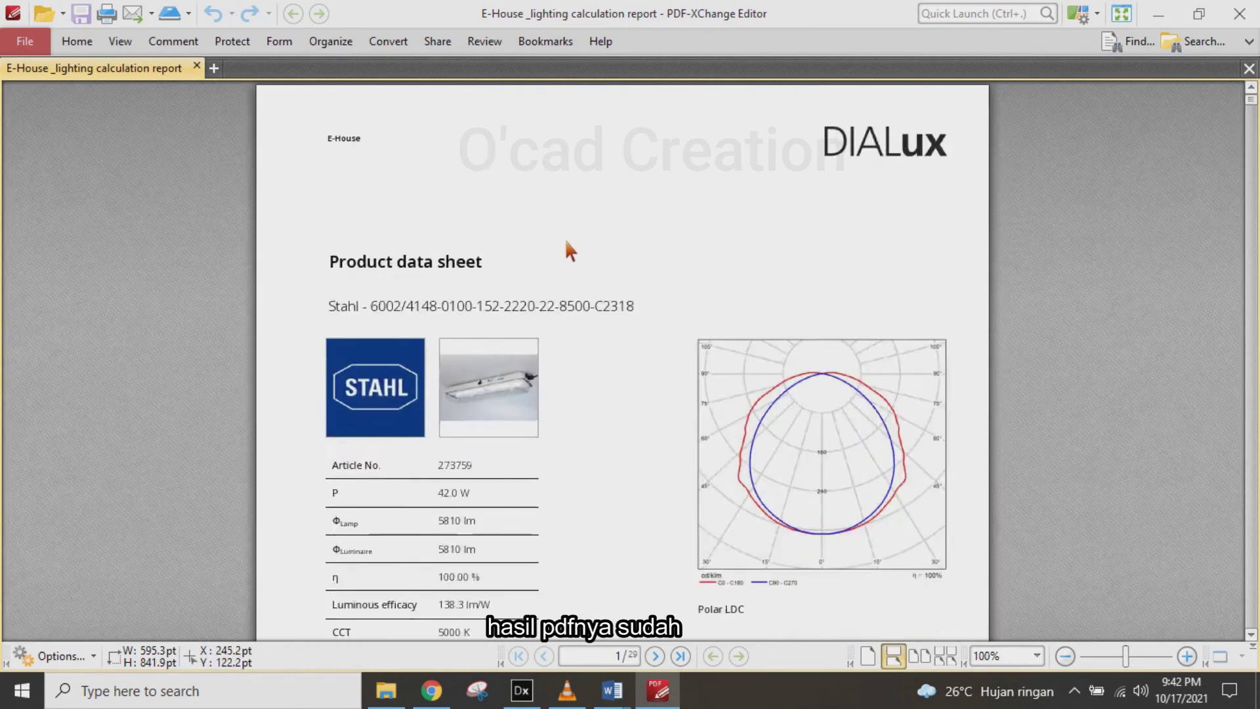
pyautogui.scroll(-6, 638, 282)
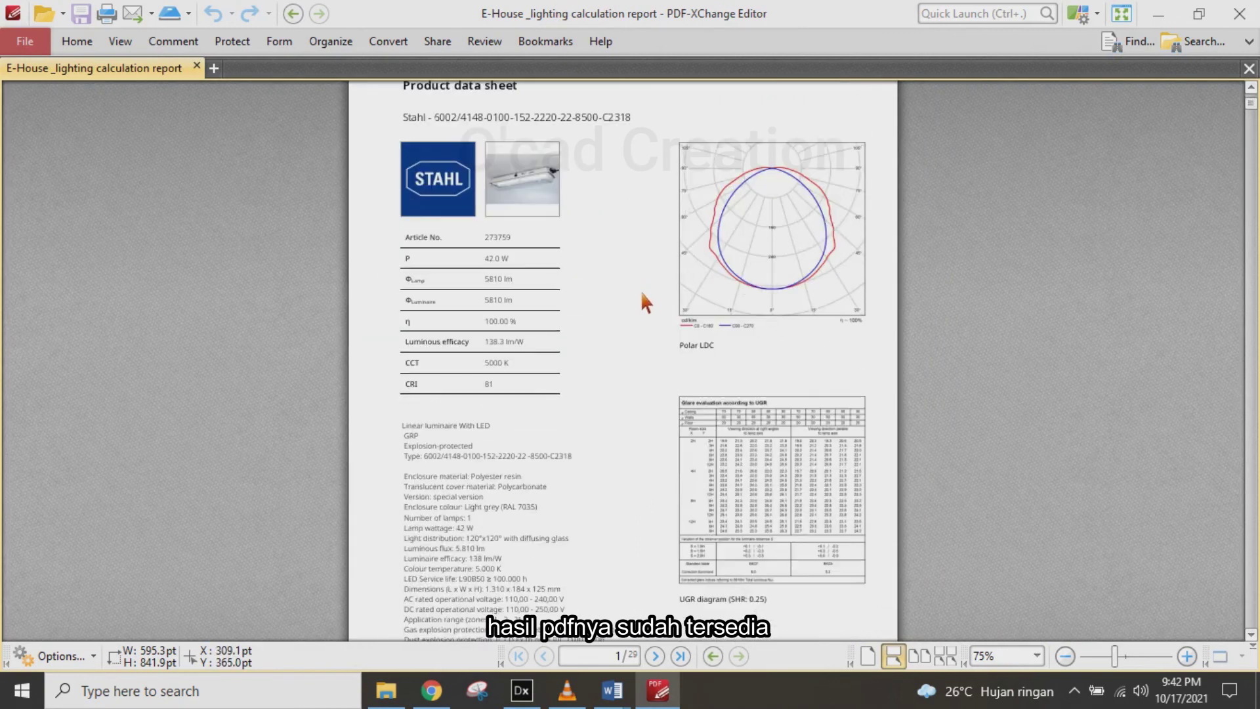
pyautogui.scroll(-10, 646, 328)
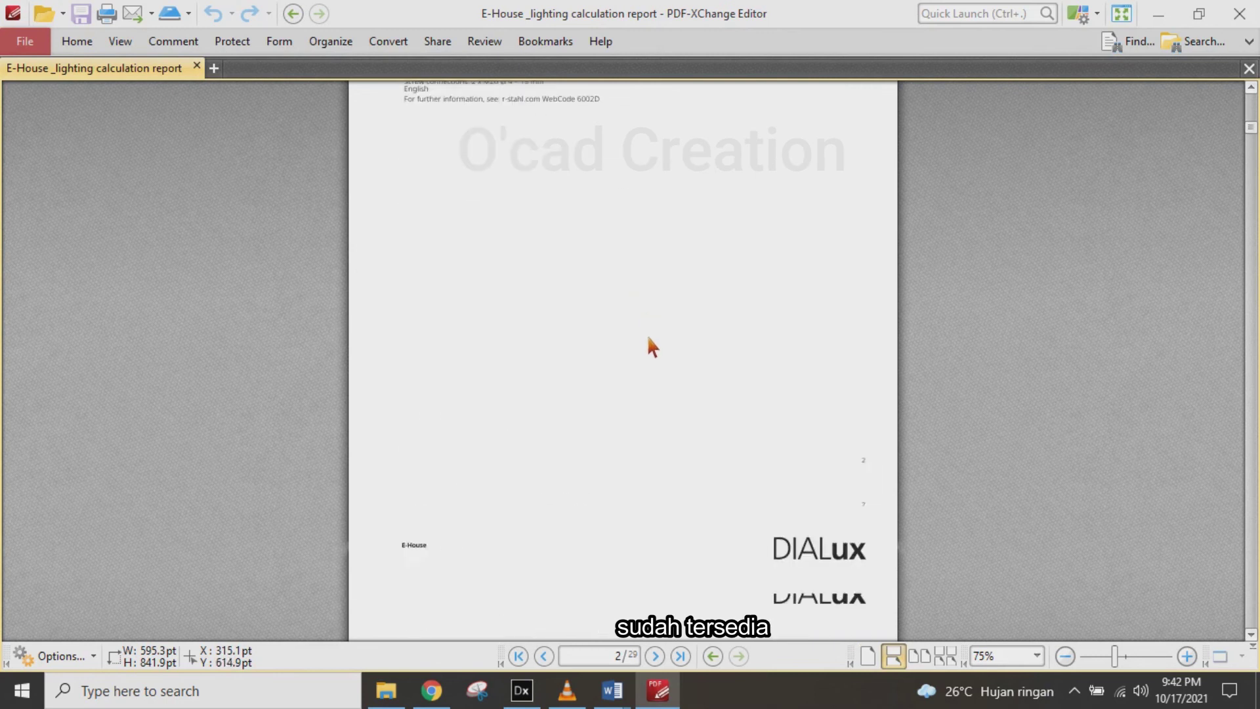
pyautogui.scroll(-4, 648, 338)
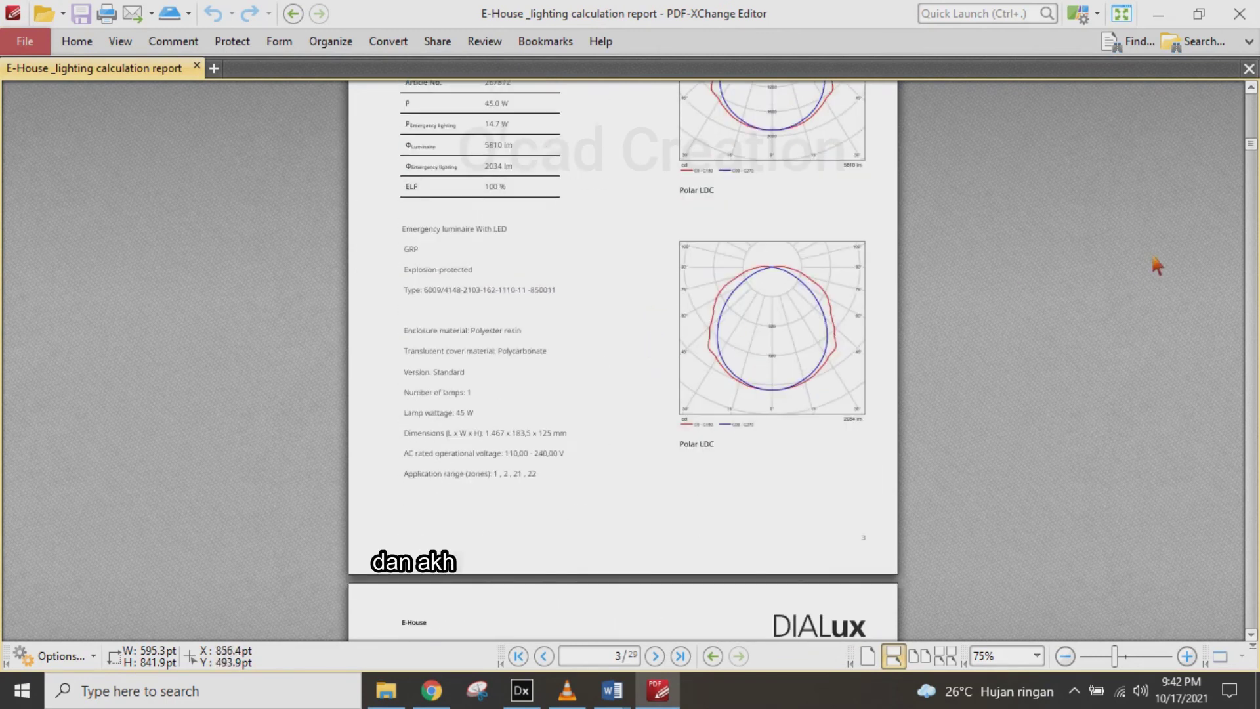
pyautogui.scroll(-20, 647, 338)
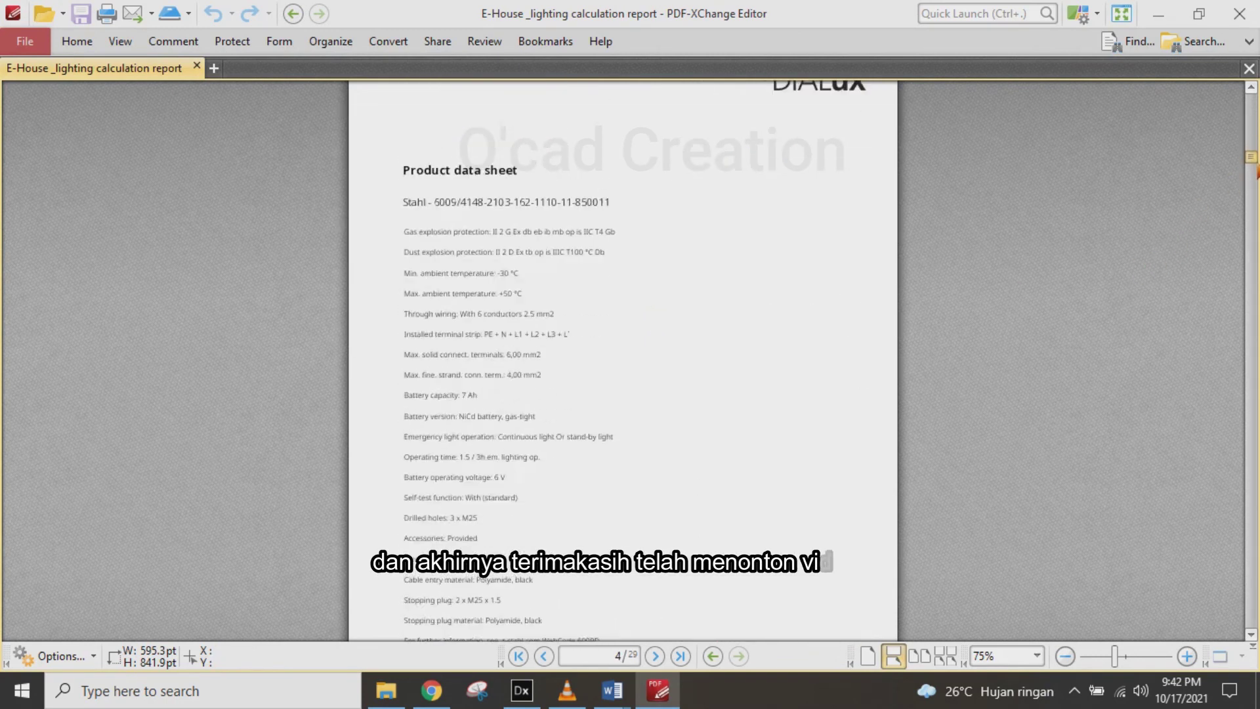
pyautogui.scroll(-13, 647, 338)
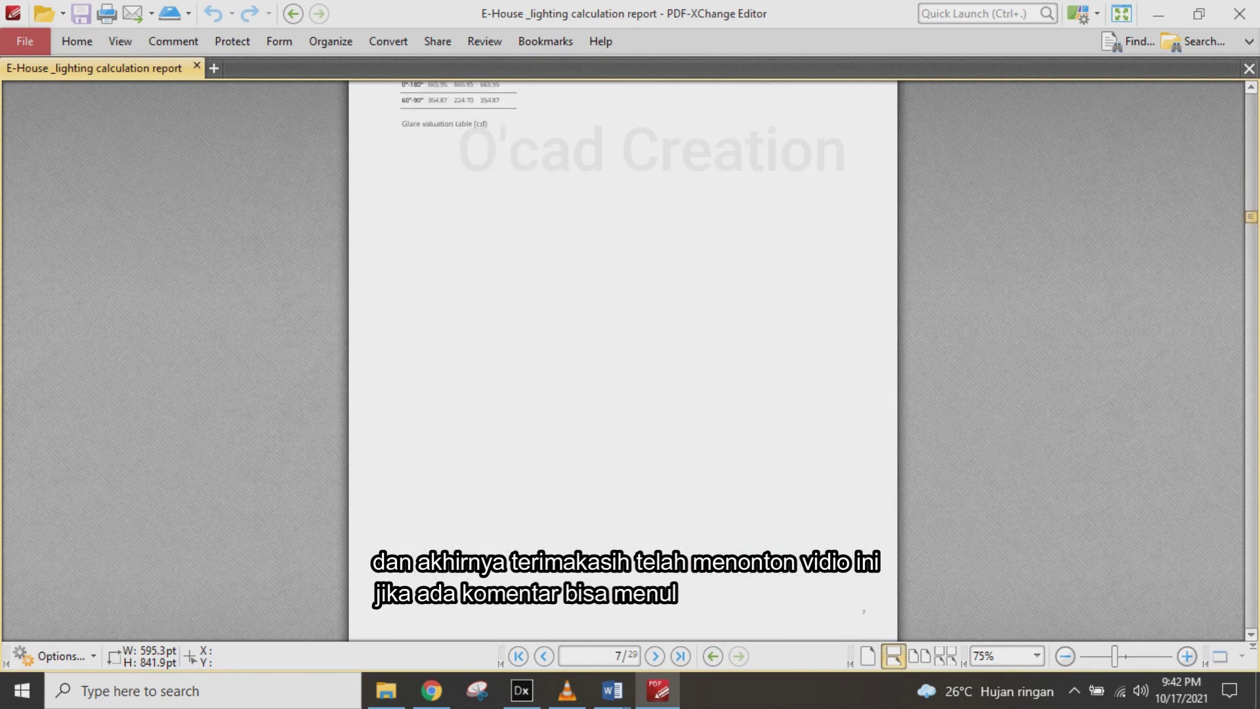
pyautogui.scroll(5, 623, 362)
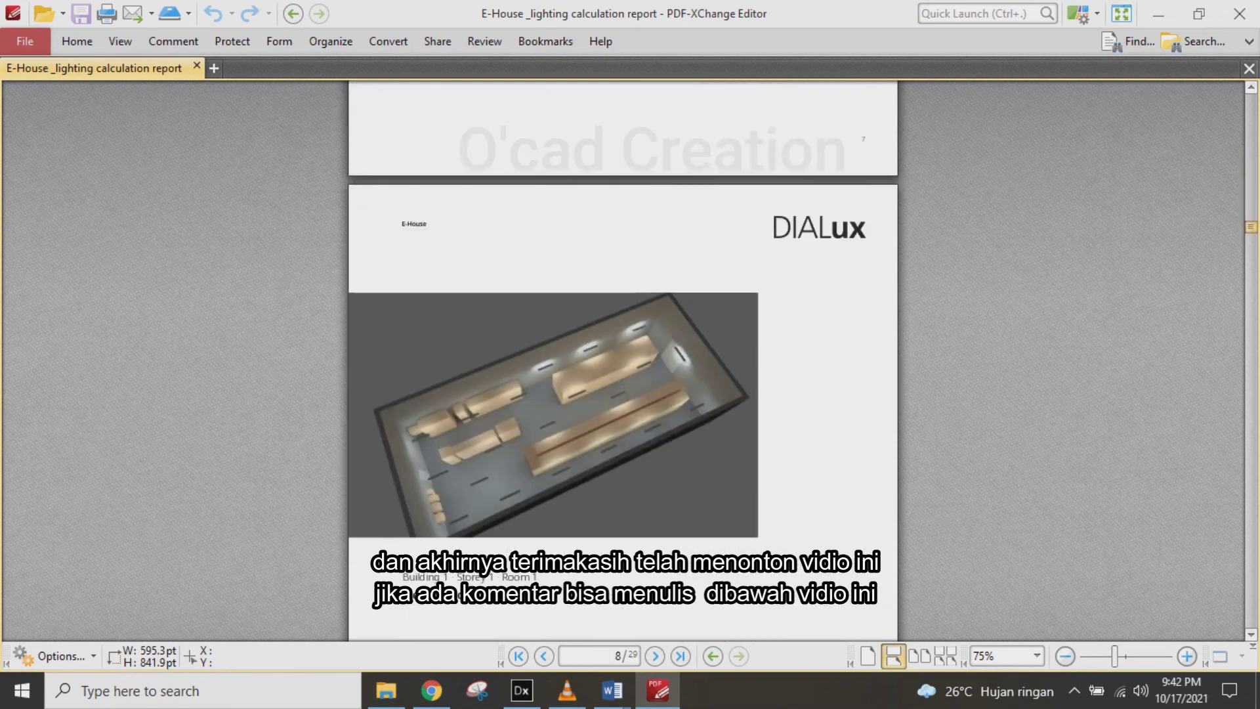
# Review Room 1's normal and emergency summary pages and its luminaire layout plan in the PDF report
pyautogui.scroll(-8, 623, 361)
pyautogui.scroll(-20, 623, 361)
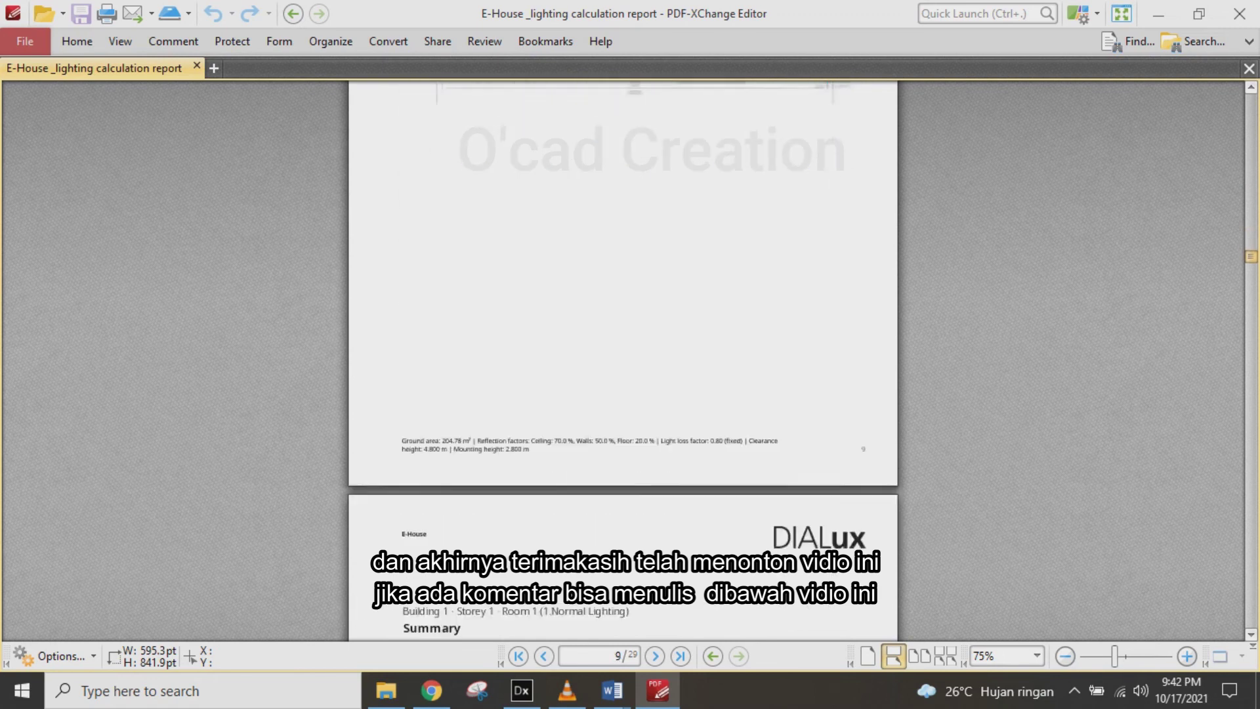
pyautogui.scroll(-7, 522, 462)
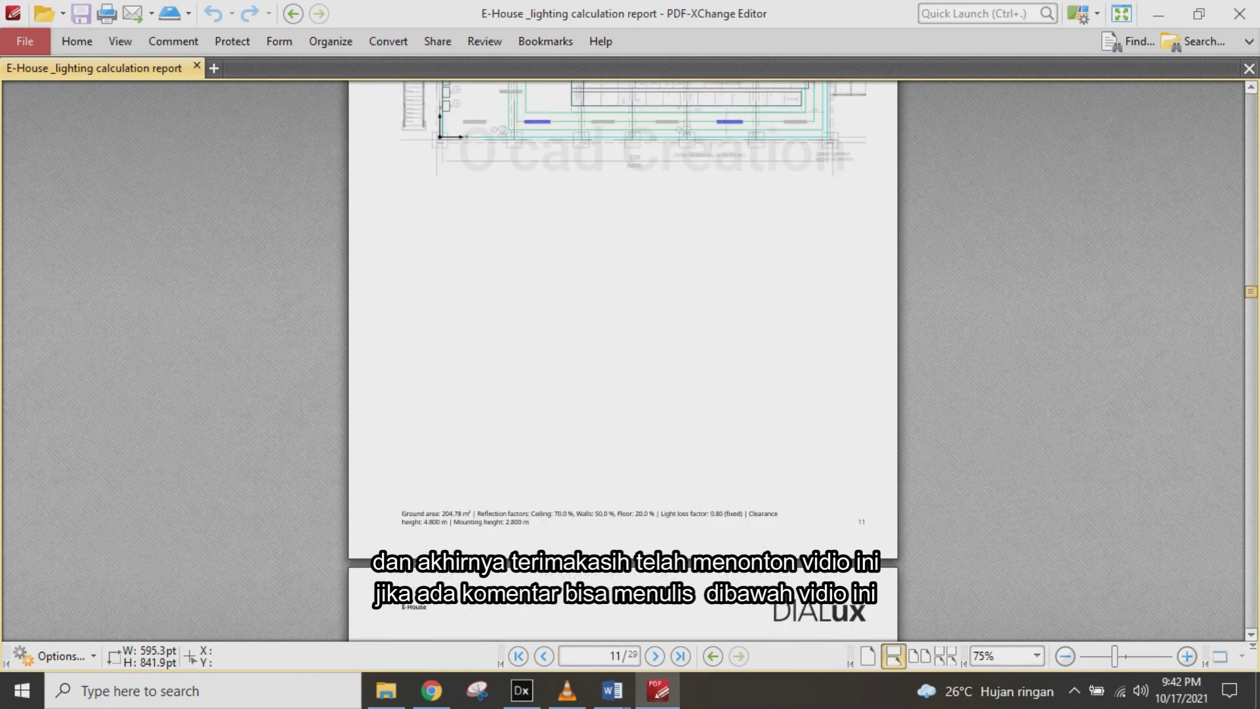
pyautogui.scroll(-6, 527, 462)
pyautogui.scroll(-10, 535, 465)
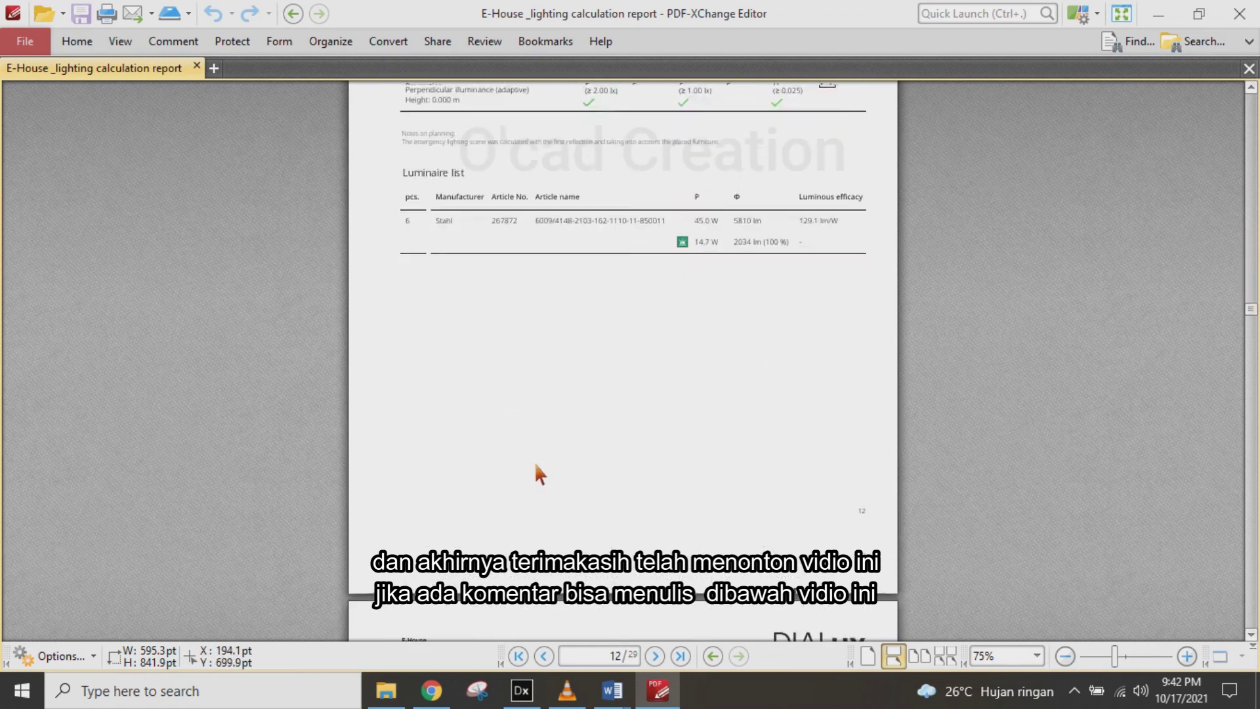
pyautogui.keyDown('ctrl'); pyautogui.scroll(-1, 537, 468); pyautogui.keyUp('ctrl')
pyautogui.keyDown('ctrl'); pyautogui.scroll(-1, 628, 461); pyautogui.keyUp('ctrl')
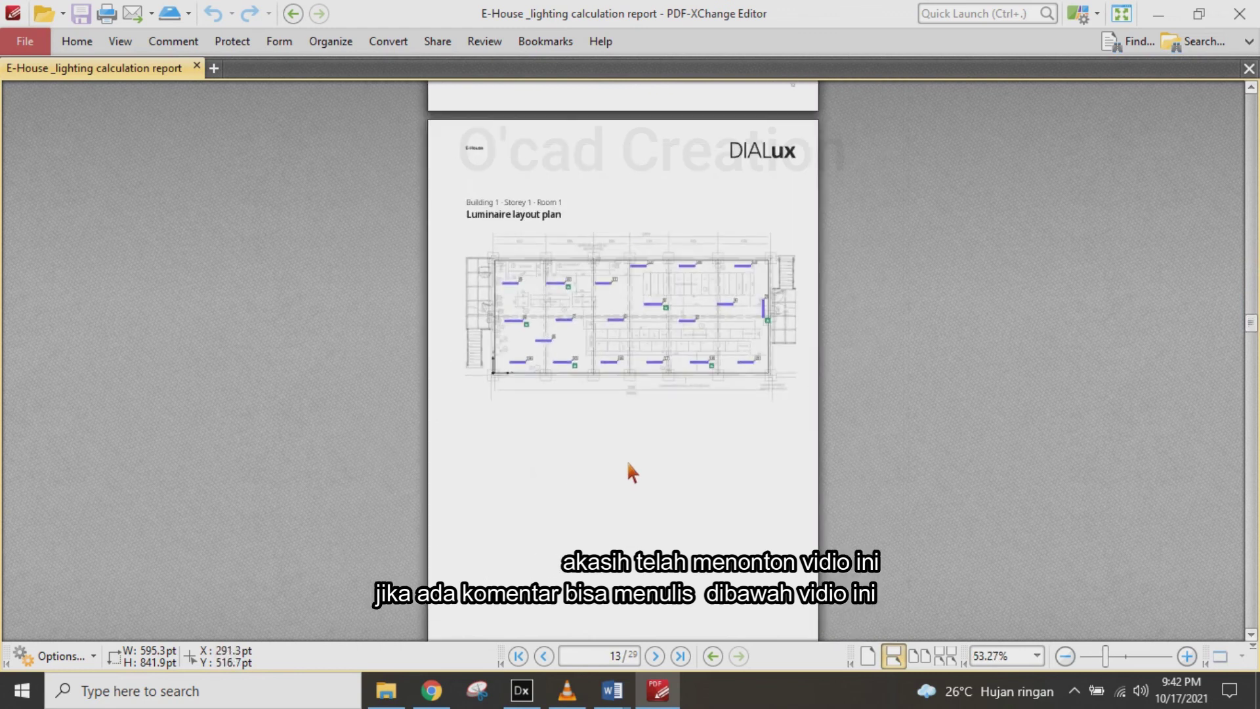
pyautogui.scroll(-8, 627, 461)
pyautogui.scroll(-12, 628, 462)
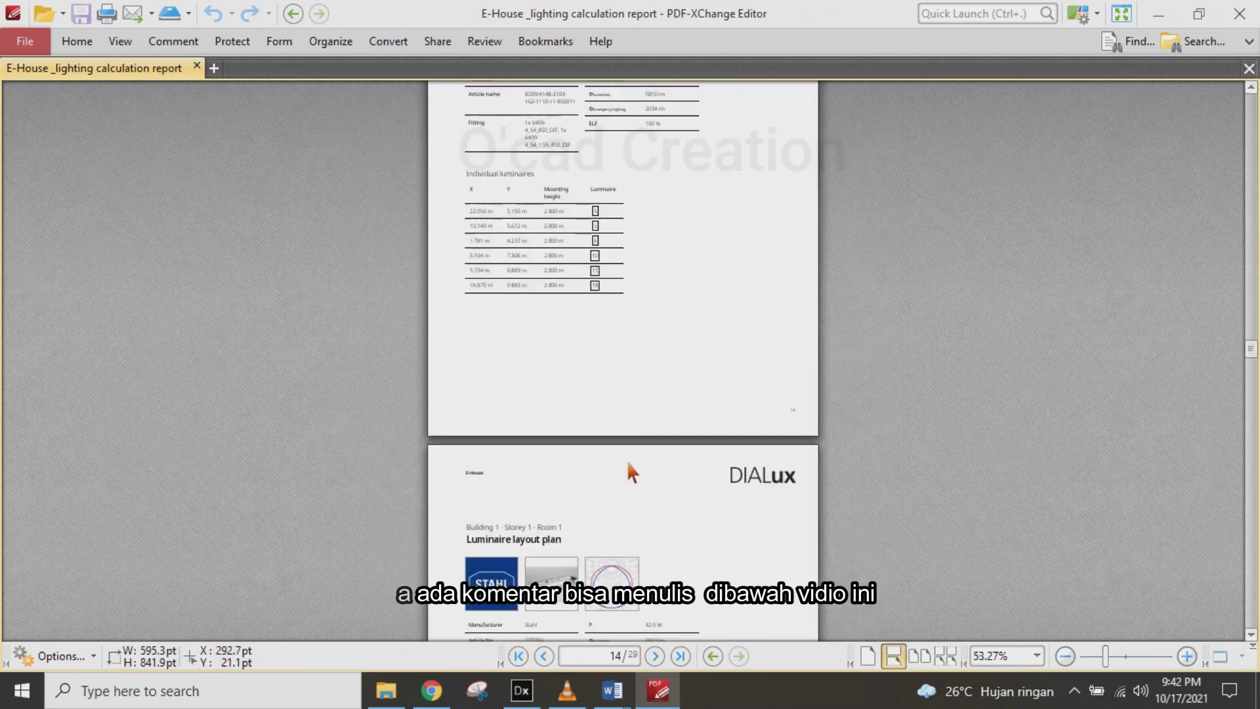
# Review Room 1's calculation objects and the false color workplan-1 illuminance page in the PDF report
pyautogui.scroll(-15, 628, 464)
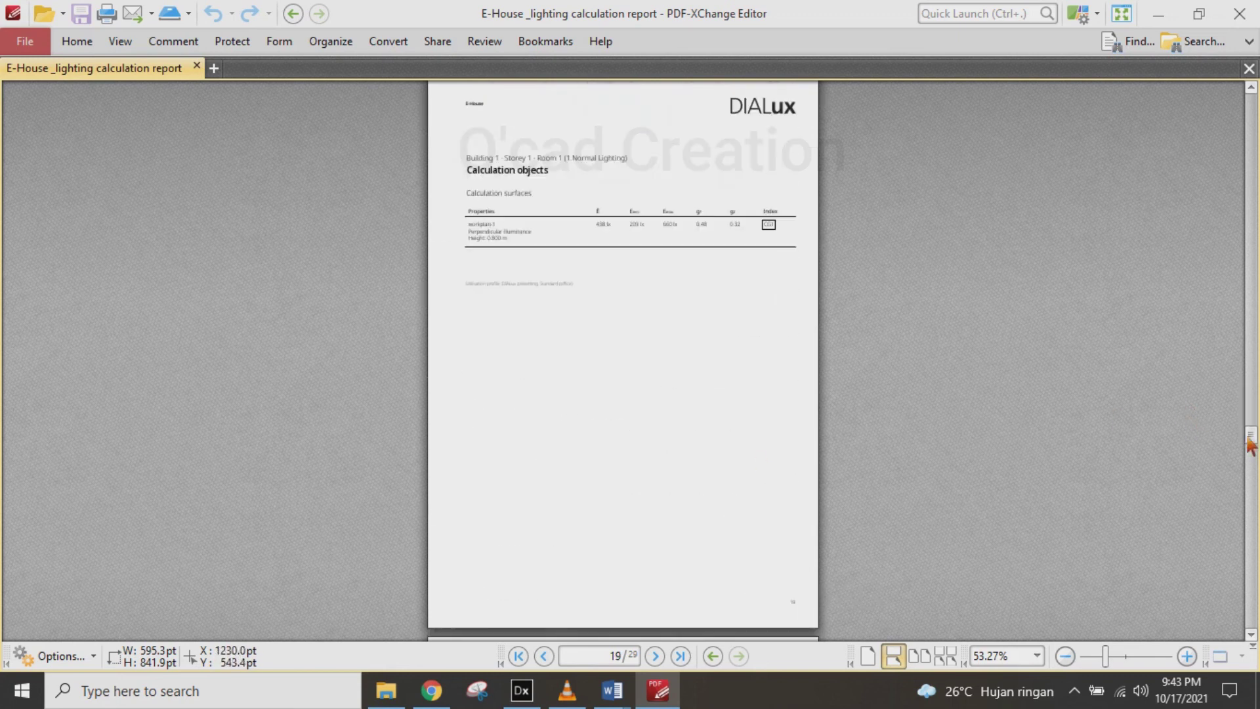
pyautogui.moveTo(1253, 438); pyautogui.dragTo(1255, 520)
pyautogui.scroll(4, 791, 366)
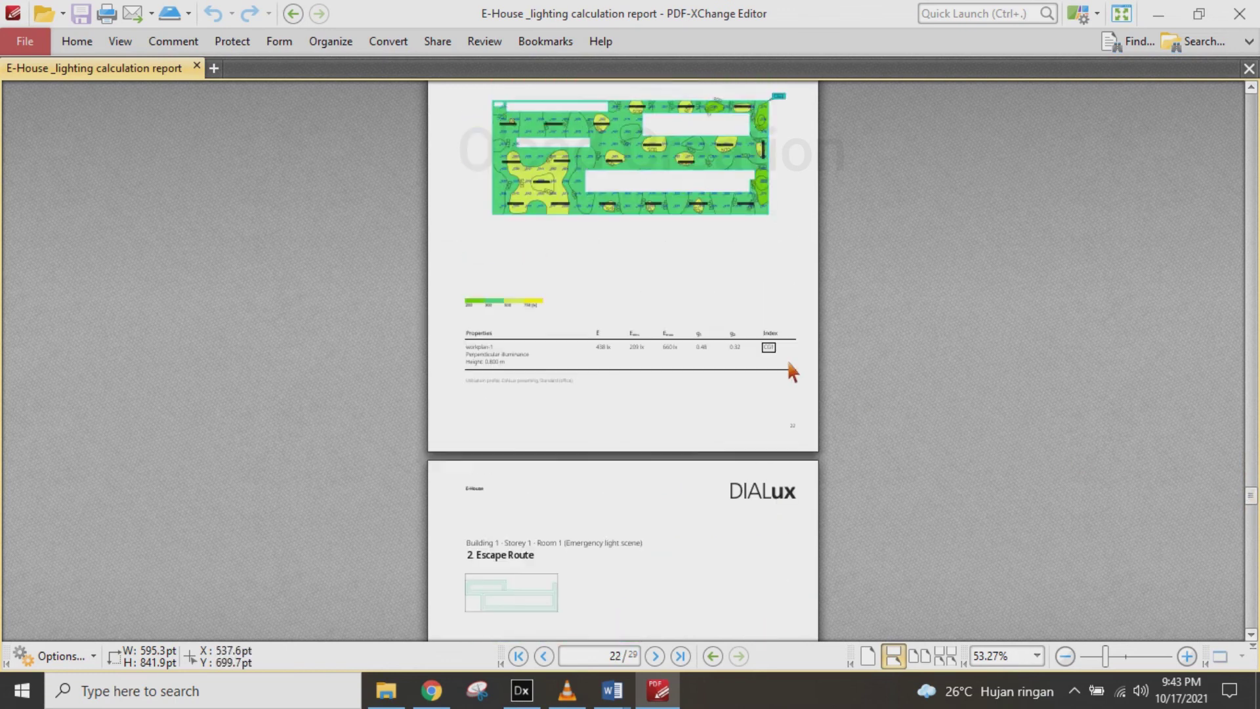
pyautogui.keyDown('ctrl'); pyautogui.scroll(3, 793, 371); pyautogui.keyUp('ctrl')
pyautogui.scroll(1, 667, 296)
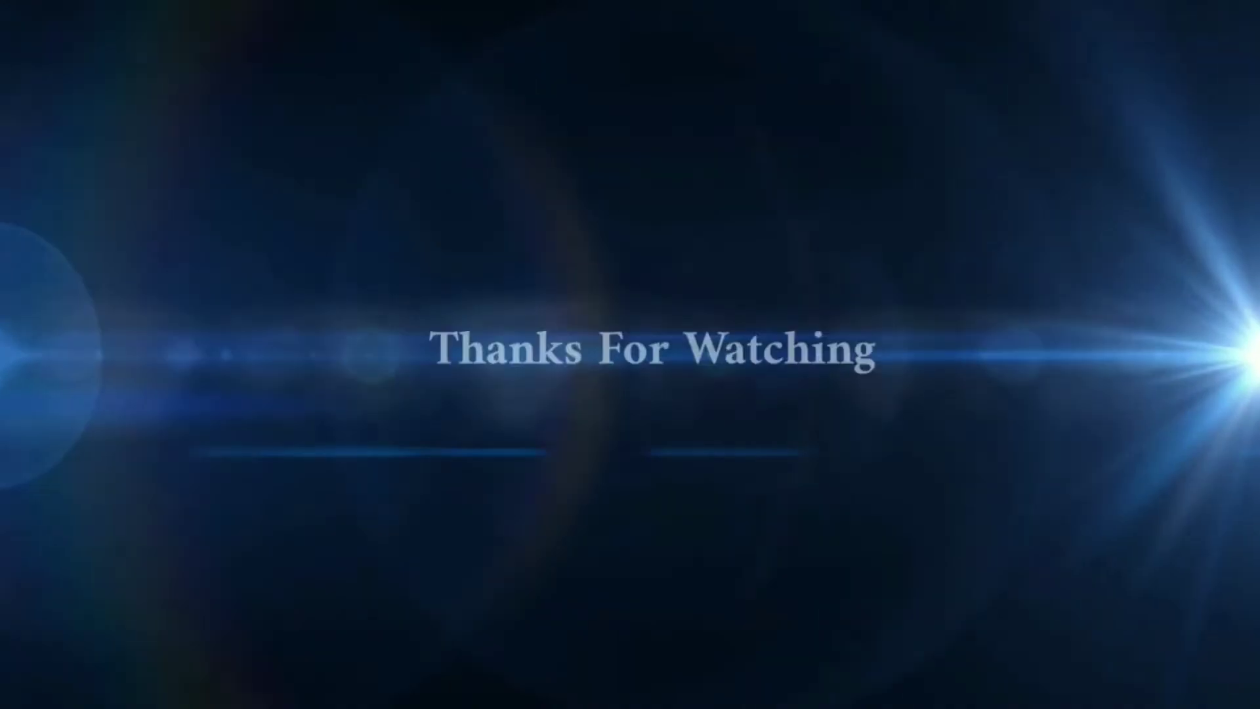